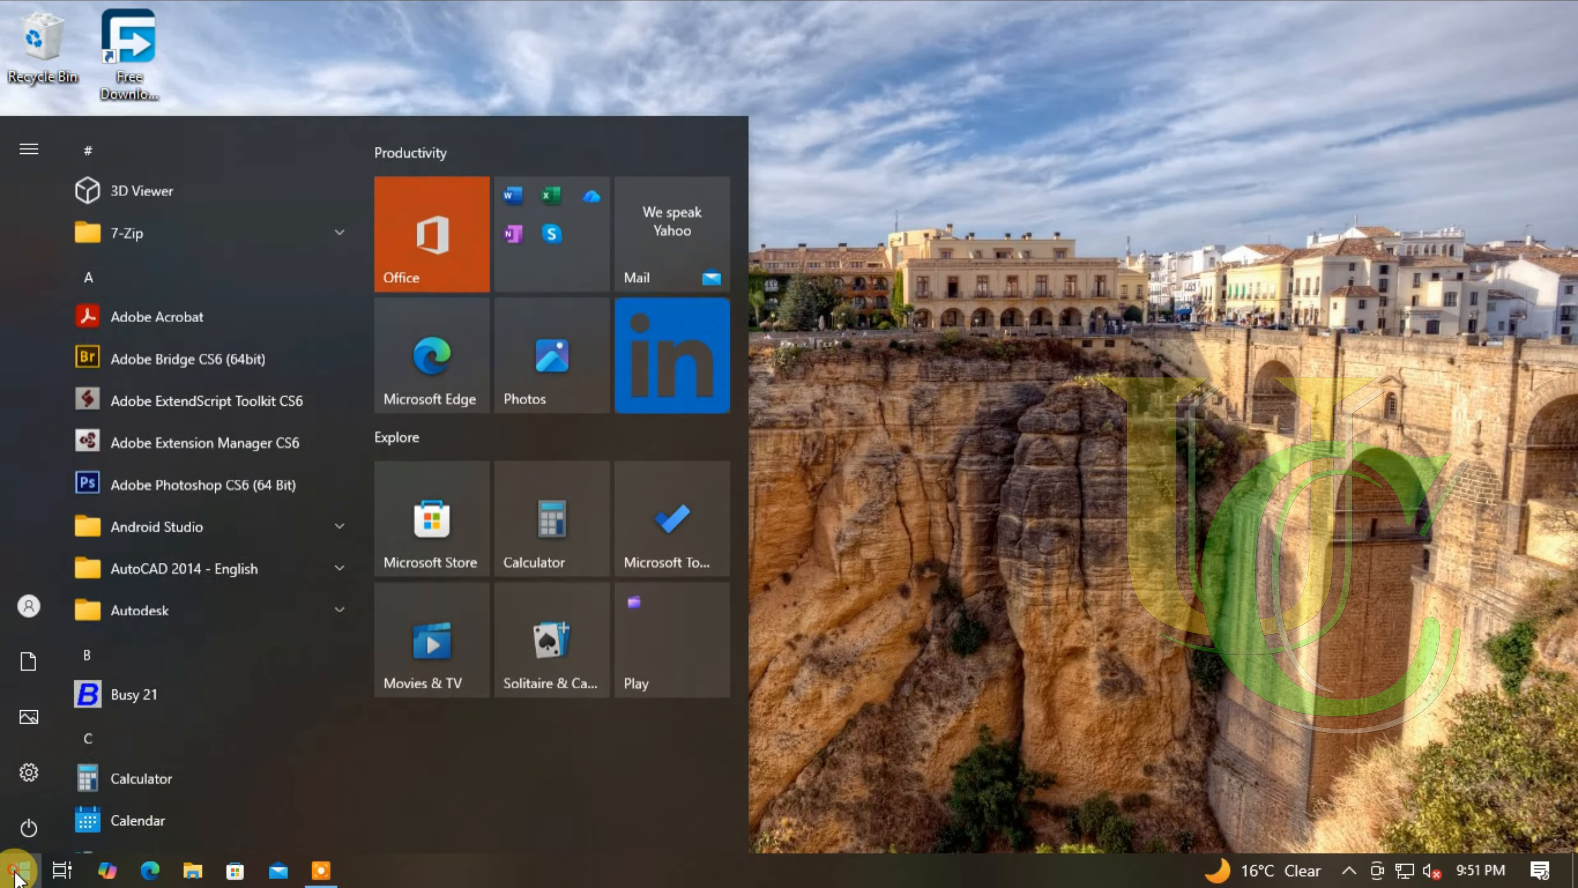
# - Start Excel and create a blank workbook
pyautogui.write('excel')
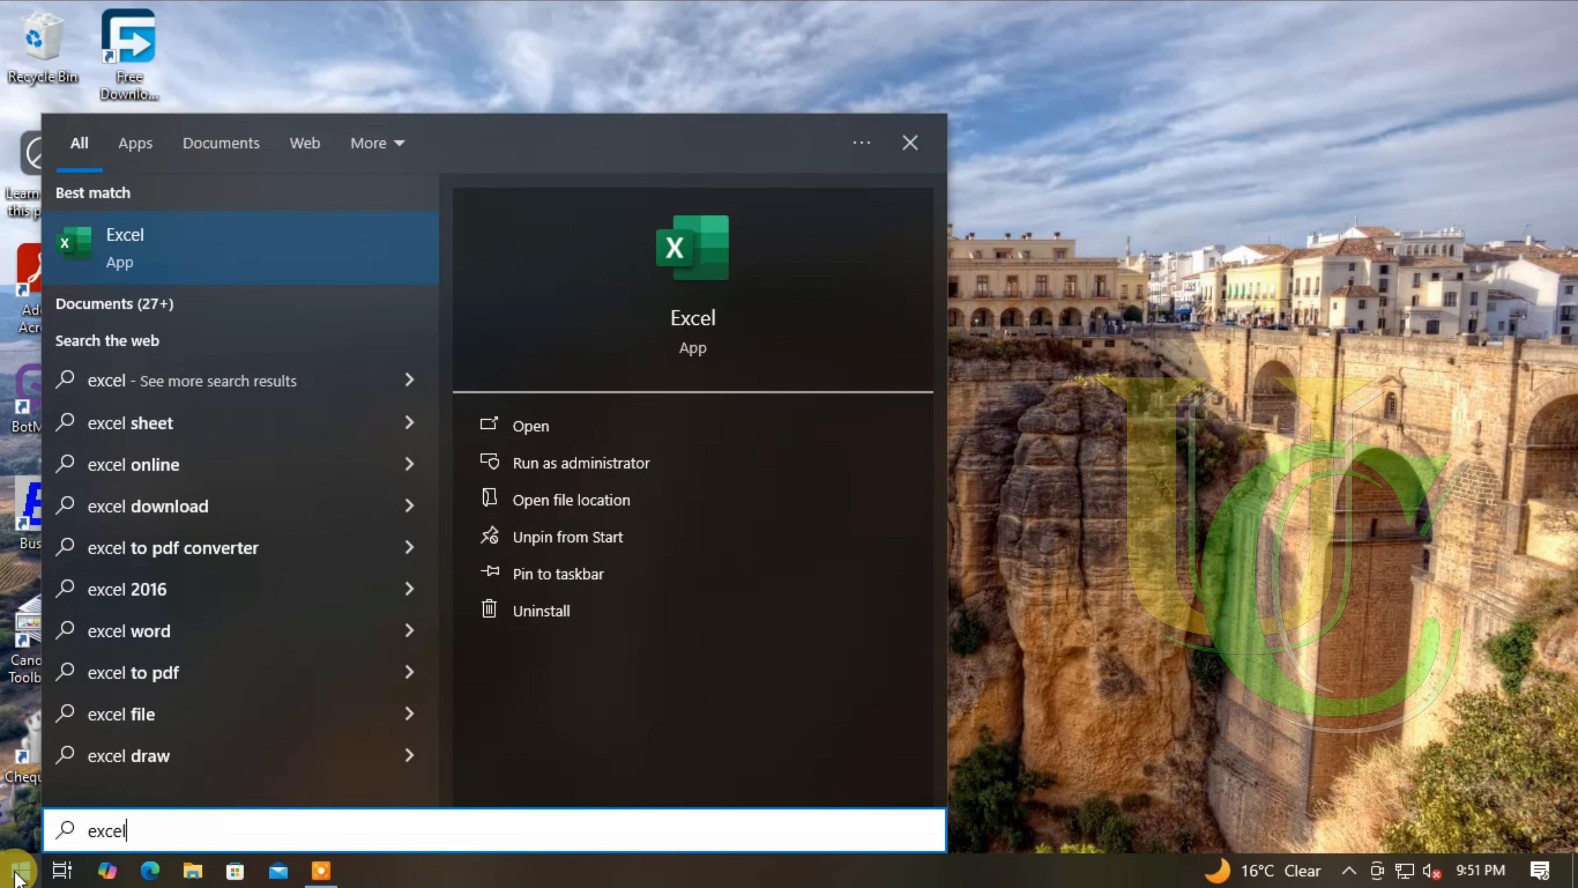
pyautogui.click(208, 252)
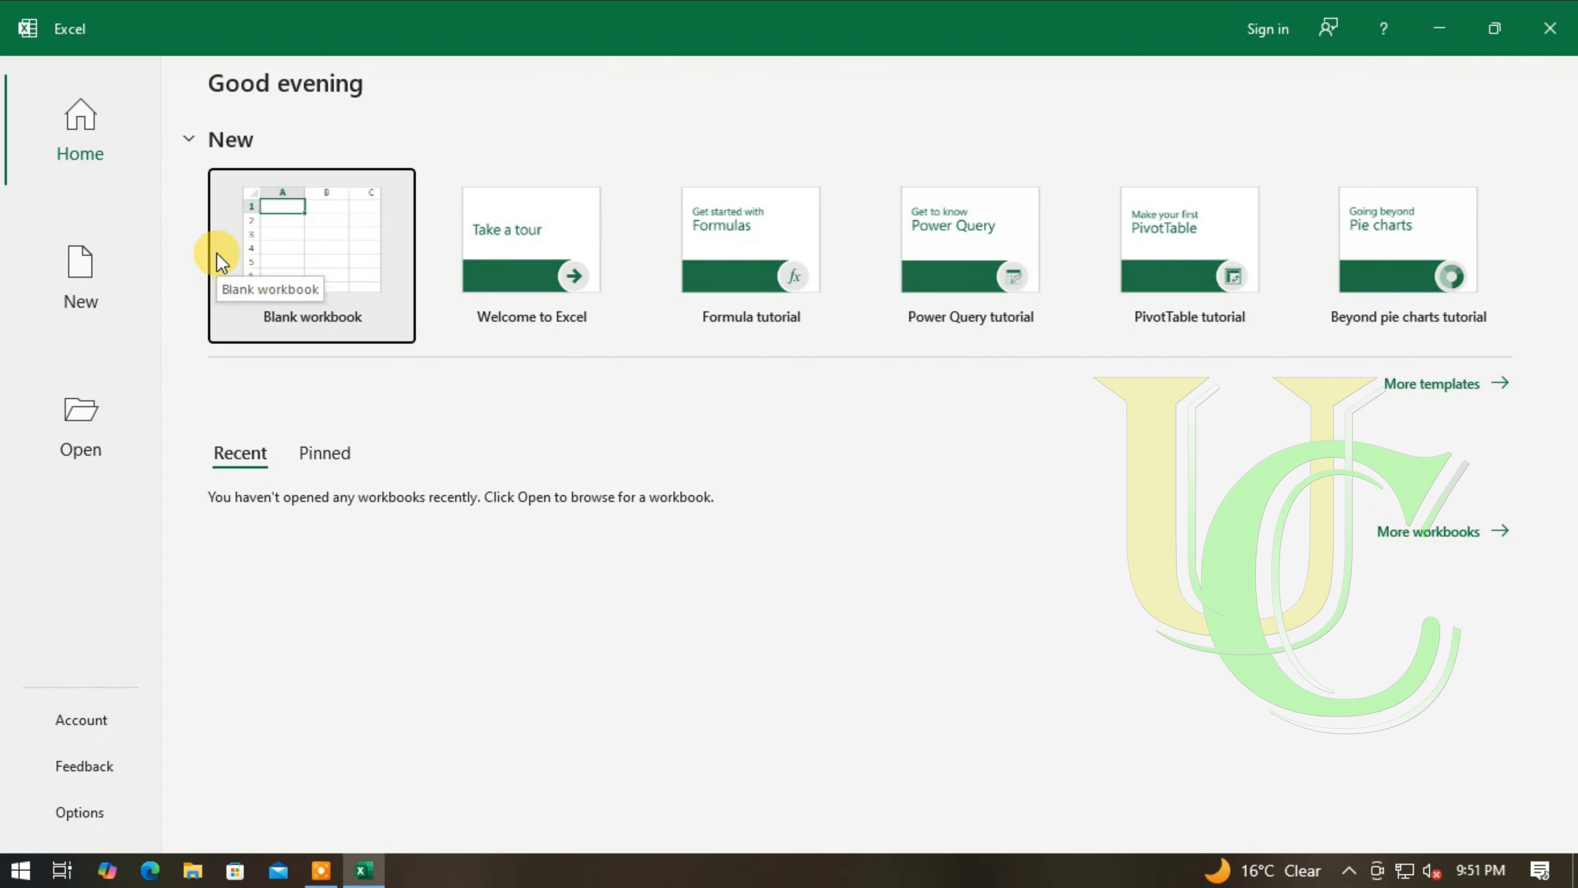
pyautogui.click(322, 256)
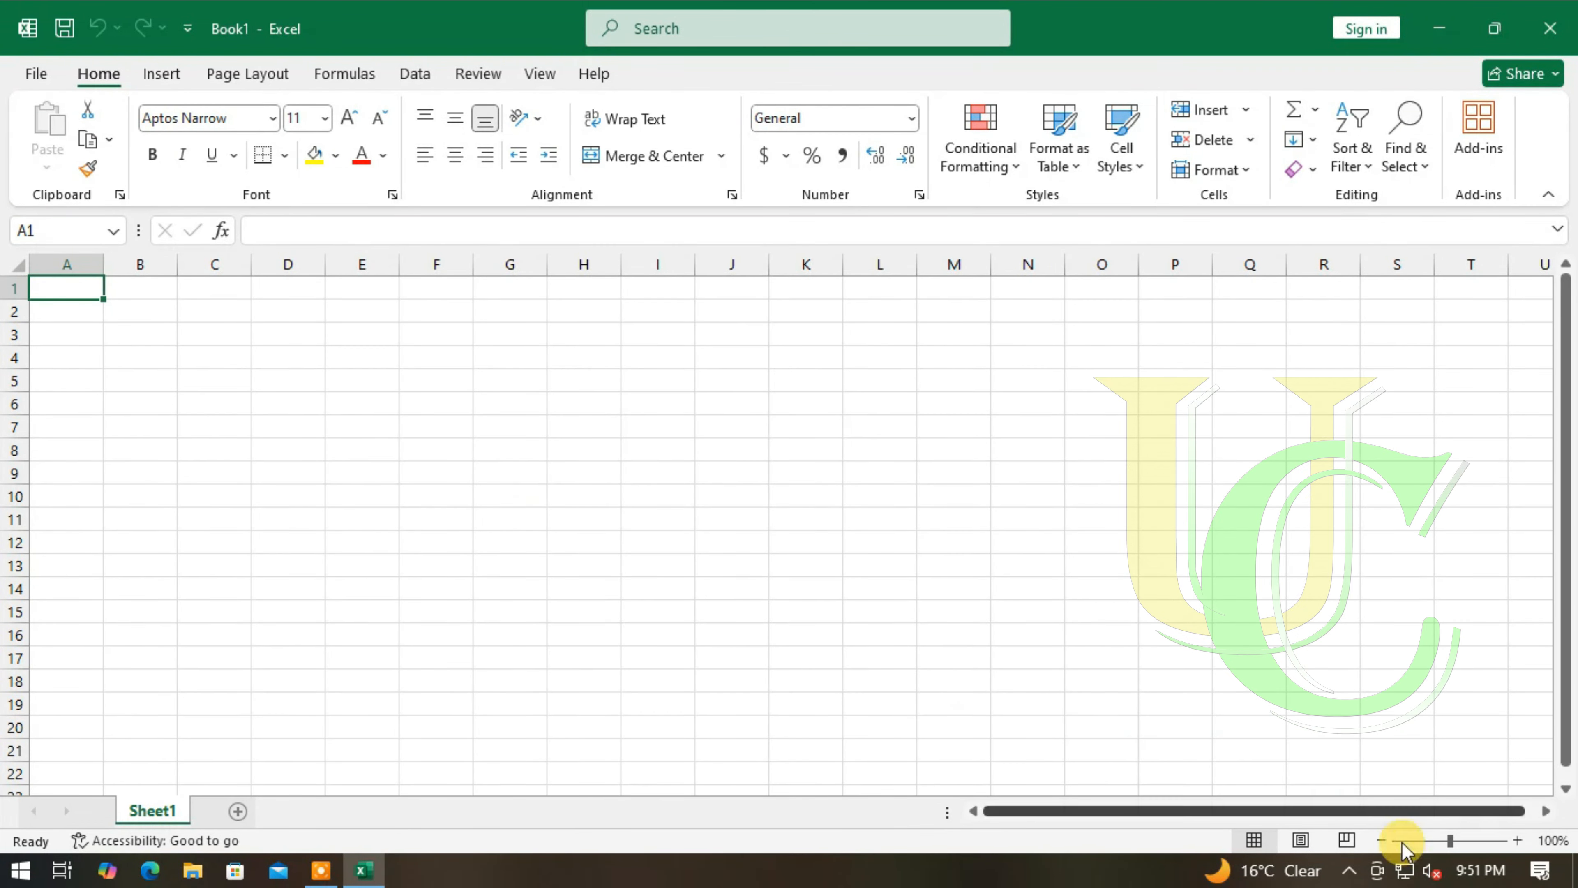
# - Set the worksheet zoom to 180%
pyautogui.click(1517, 841)
pyautogui.click(1518, 841)
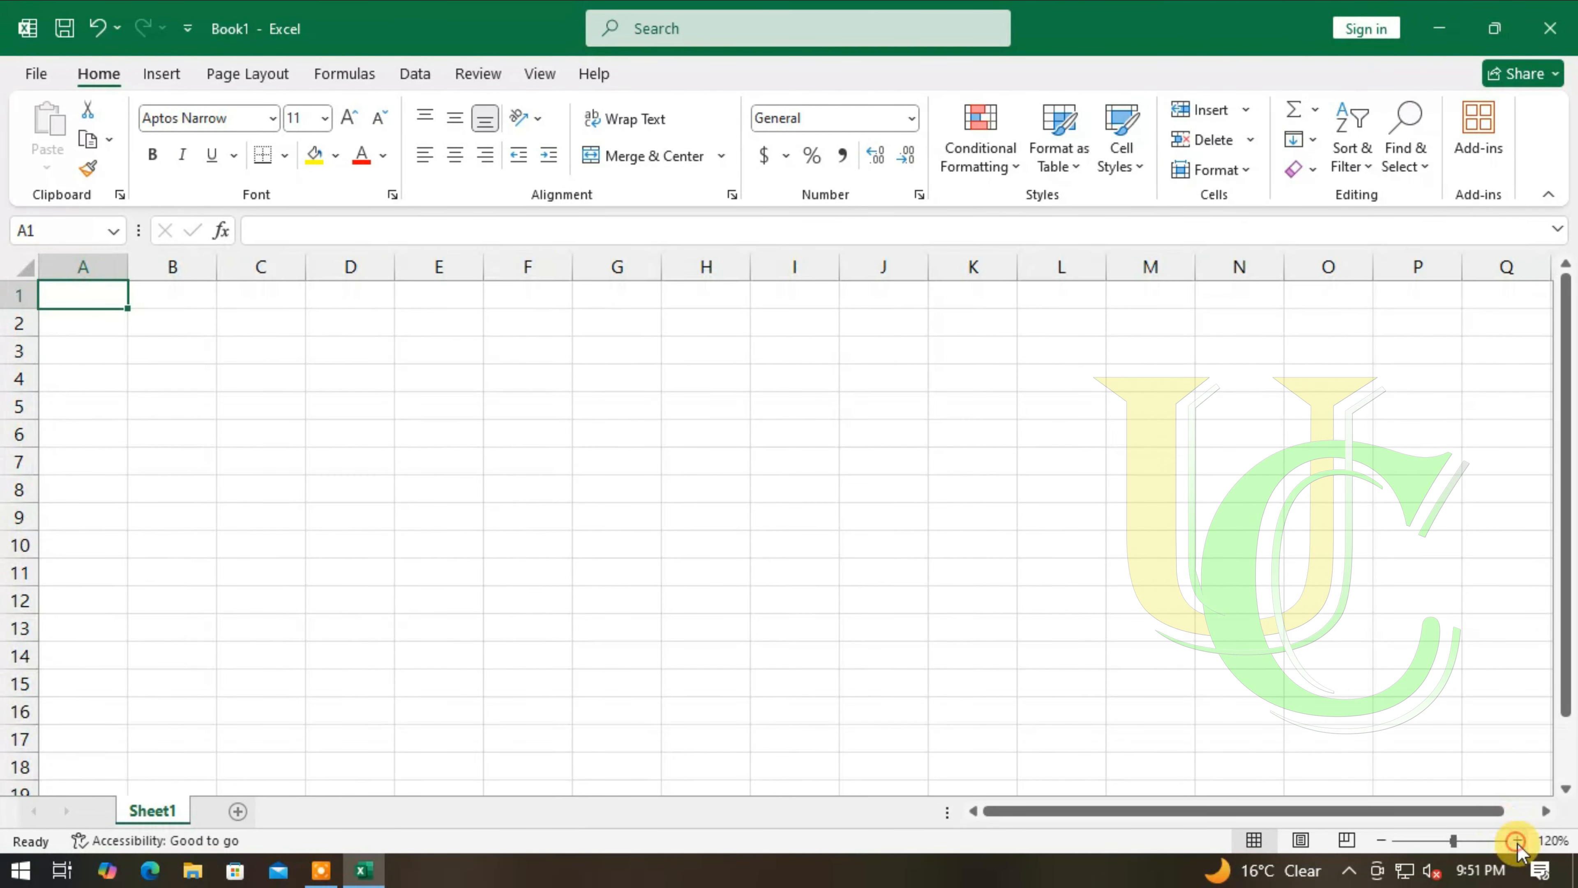
pyautogui.click(1518, 841)
pyautogui.click(1518, 840)
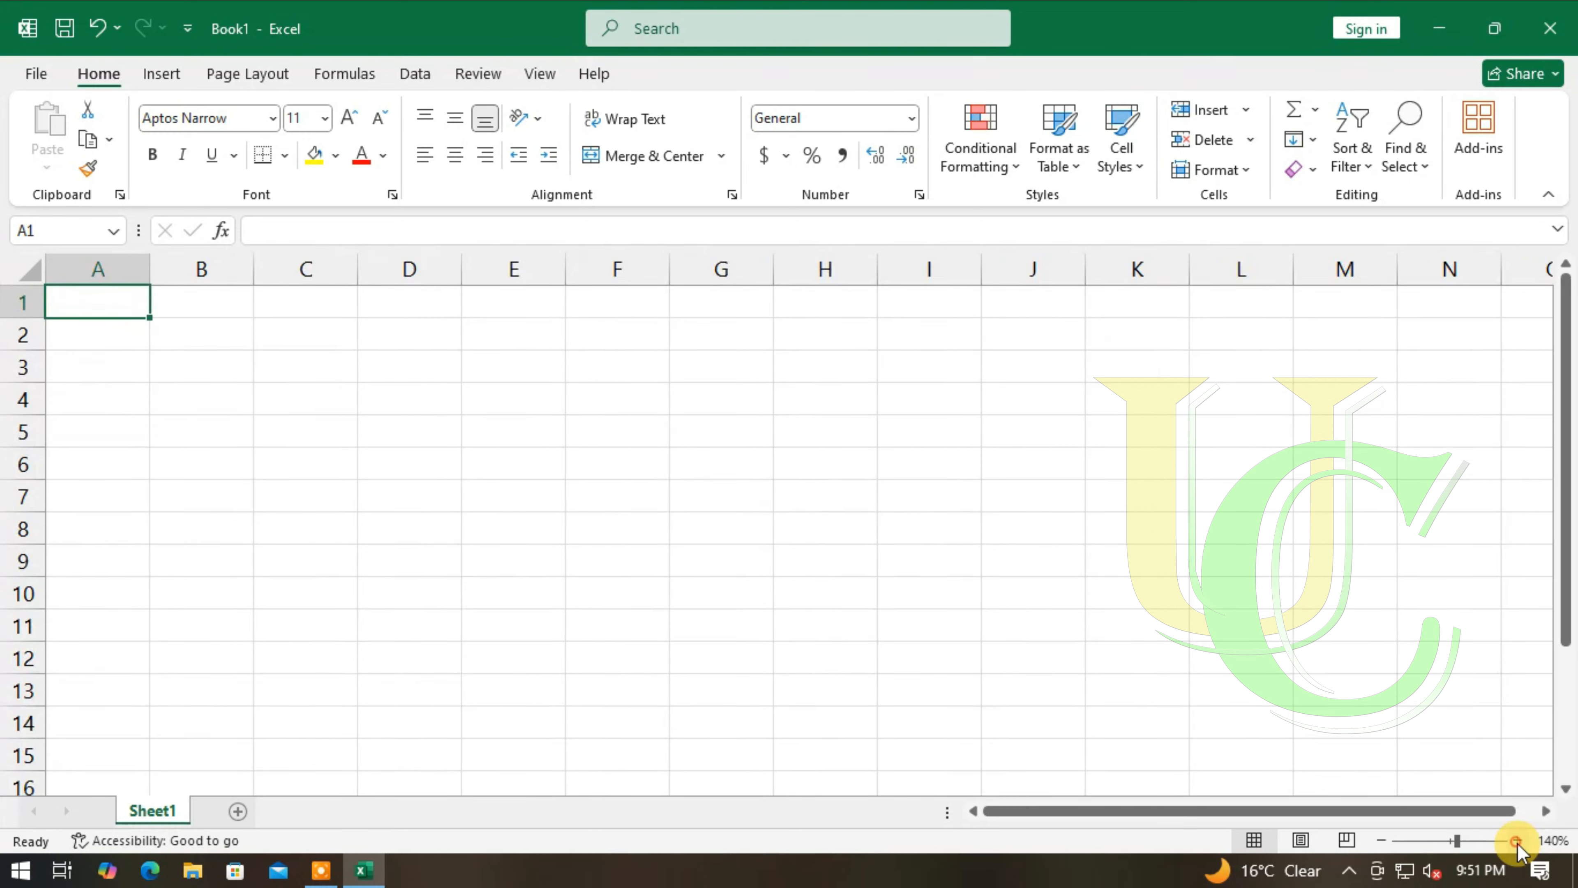
pyautogui.click(1518, 840)
pyautogui.click(1518, 840)
pyautogui.click(1518, 841)
pyautogui.click(1517, 841)
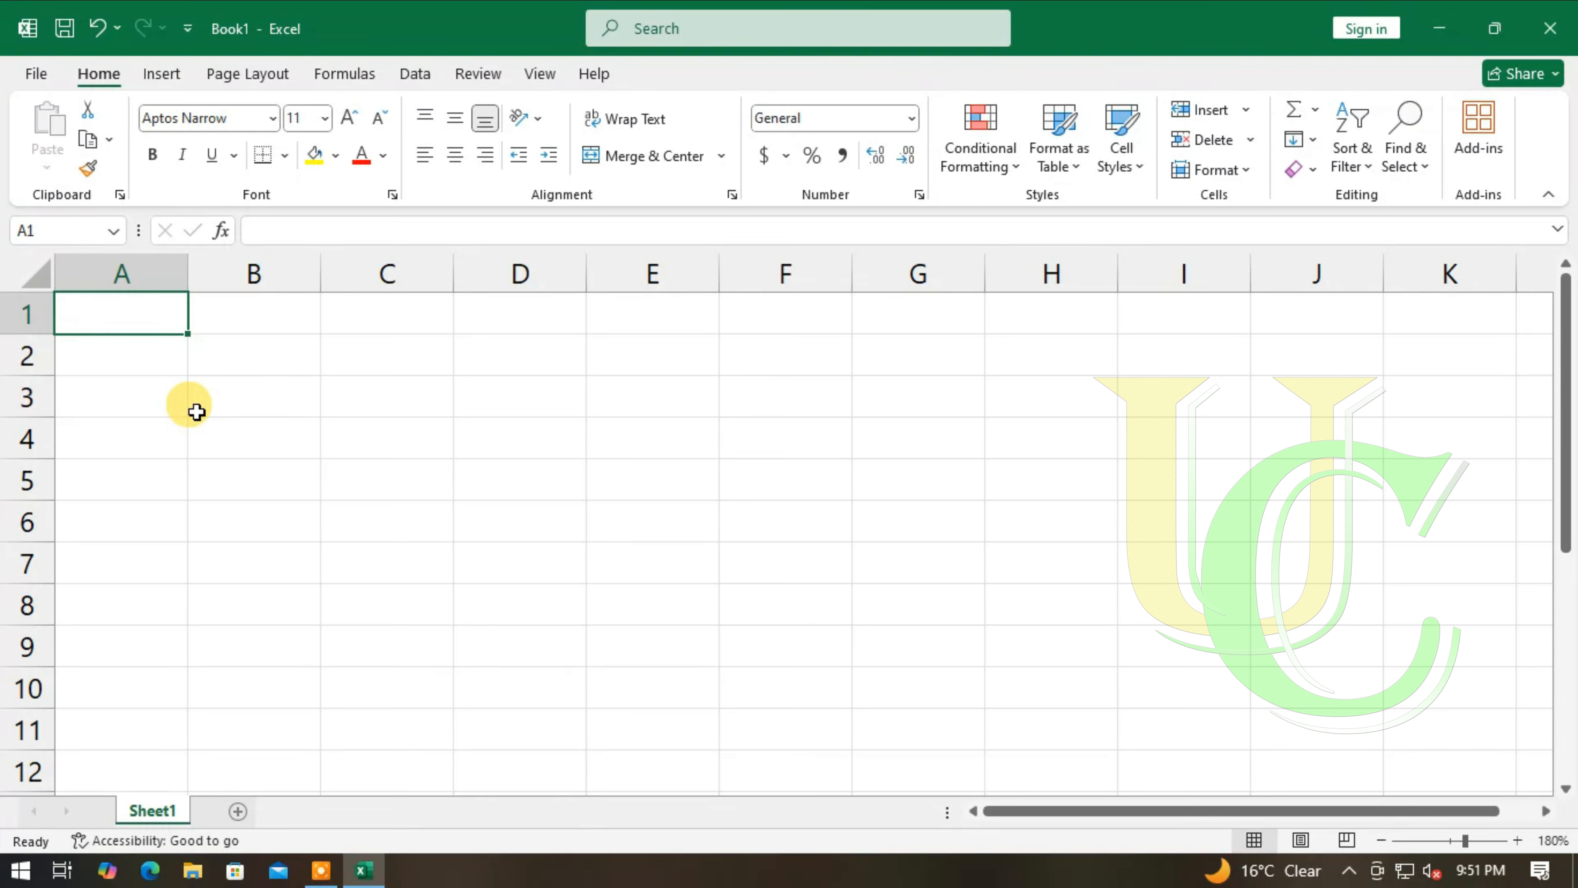
# - Subtract several numbers directly in cell A1 with the formula =99-13-24-37
pyautogui.write('=')
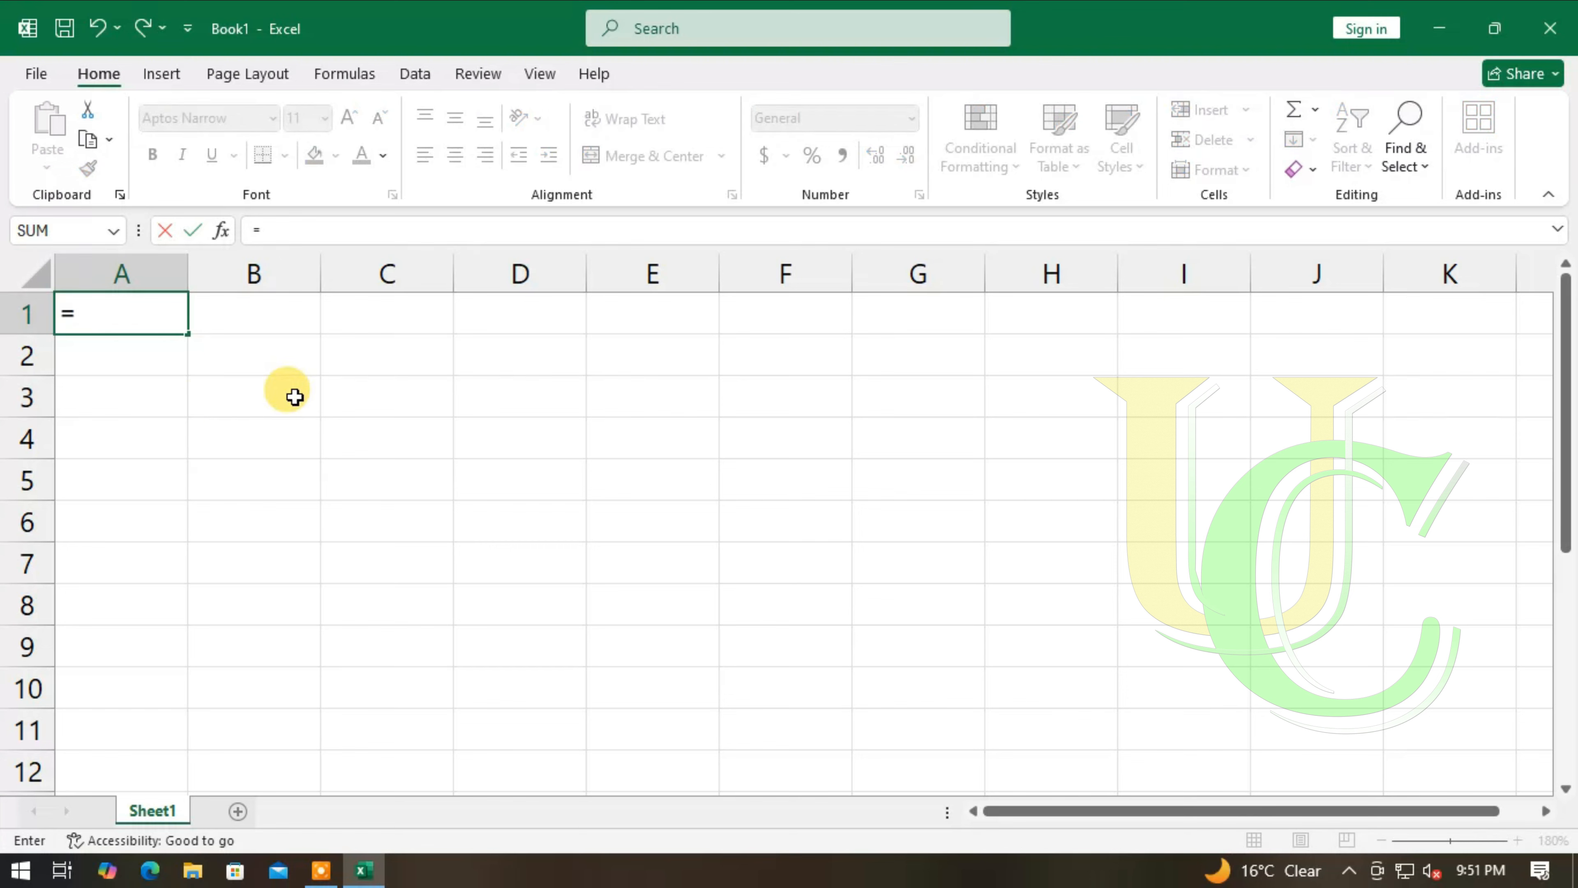
pyautogui.write('99')
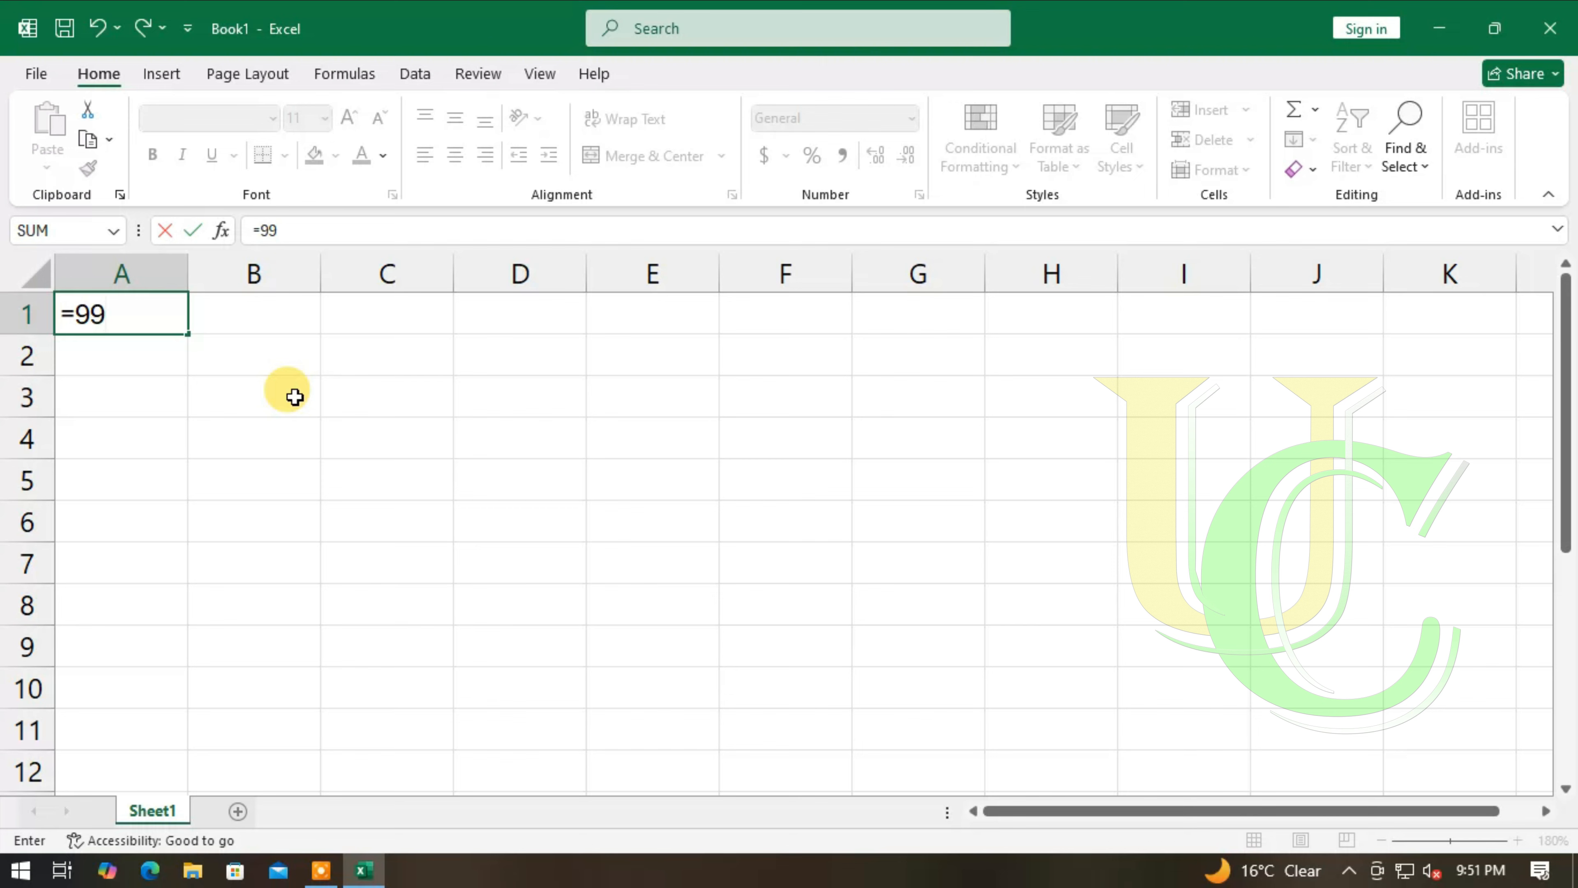
pyautogui.write('-13-24')
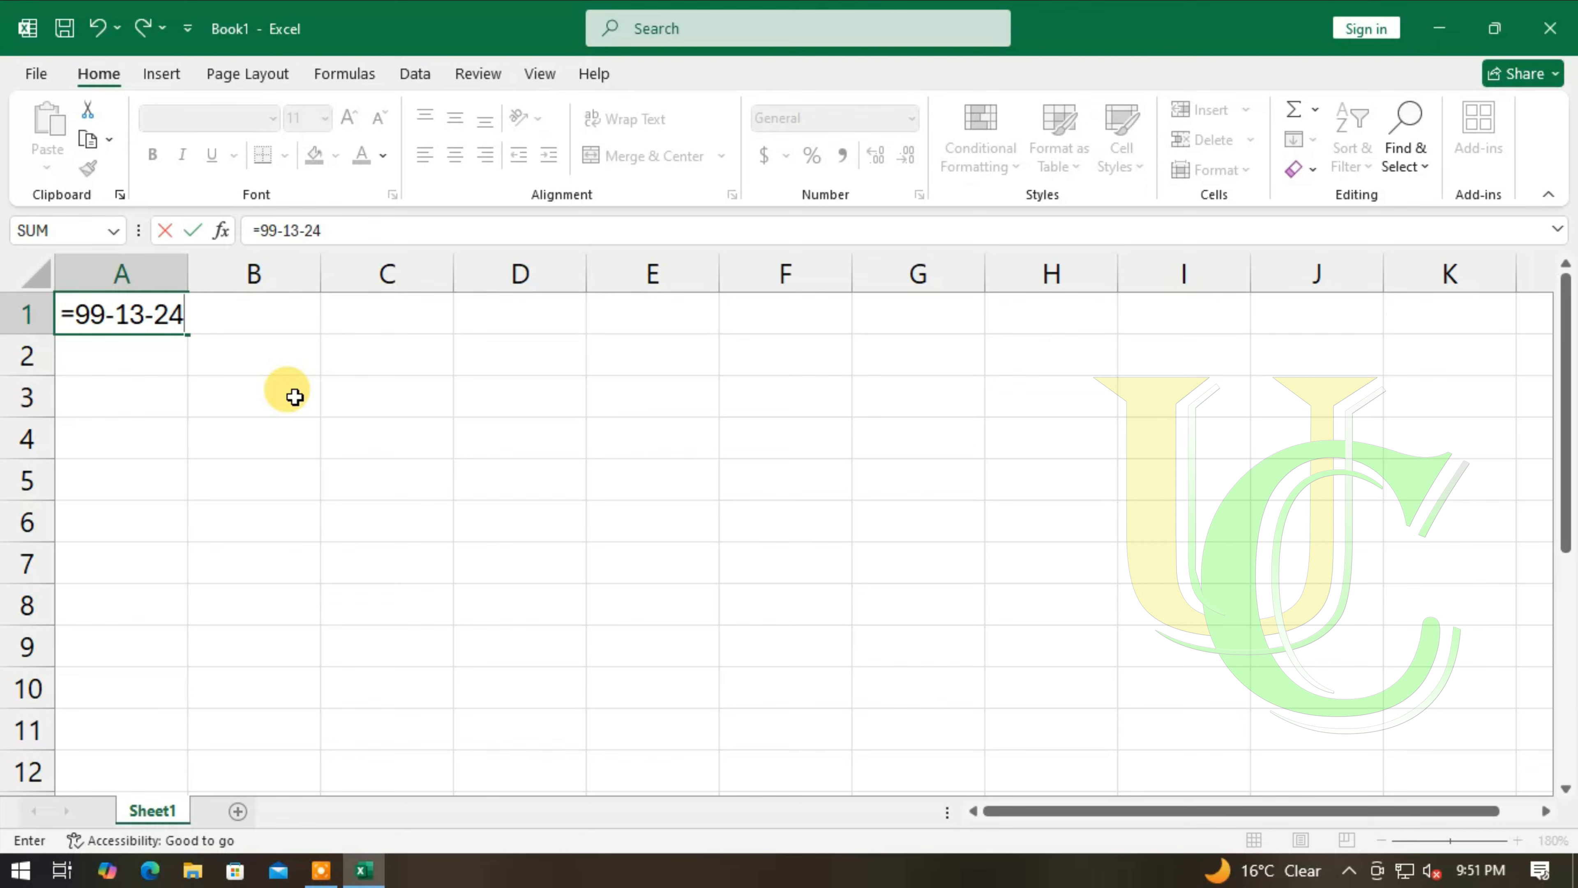
pyautogui.write('-37')
pyautogui.press('Return')
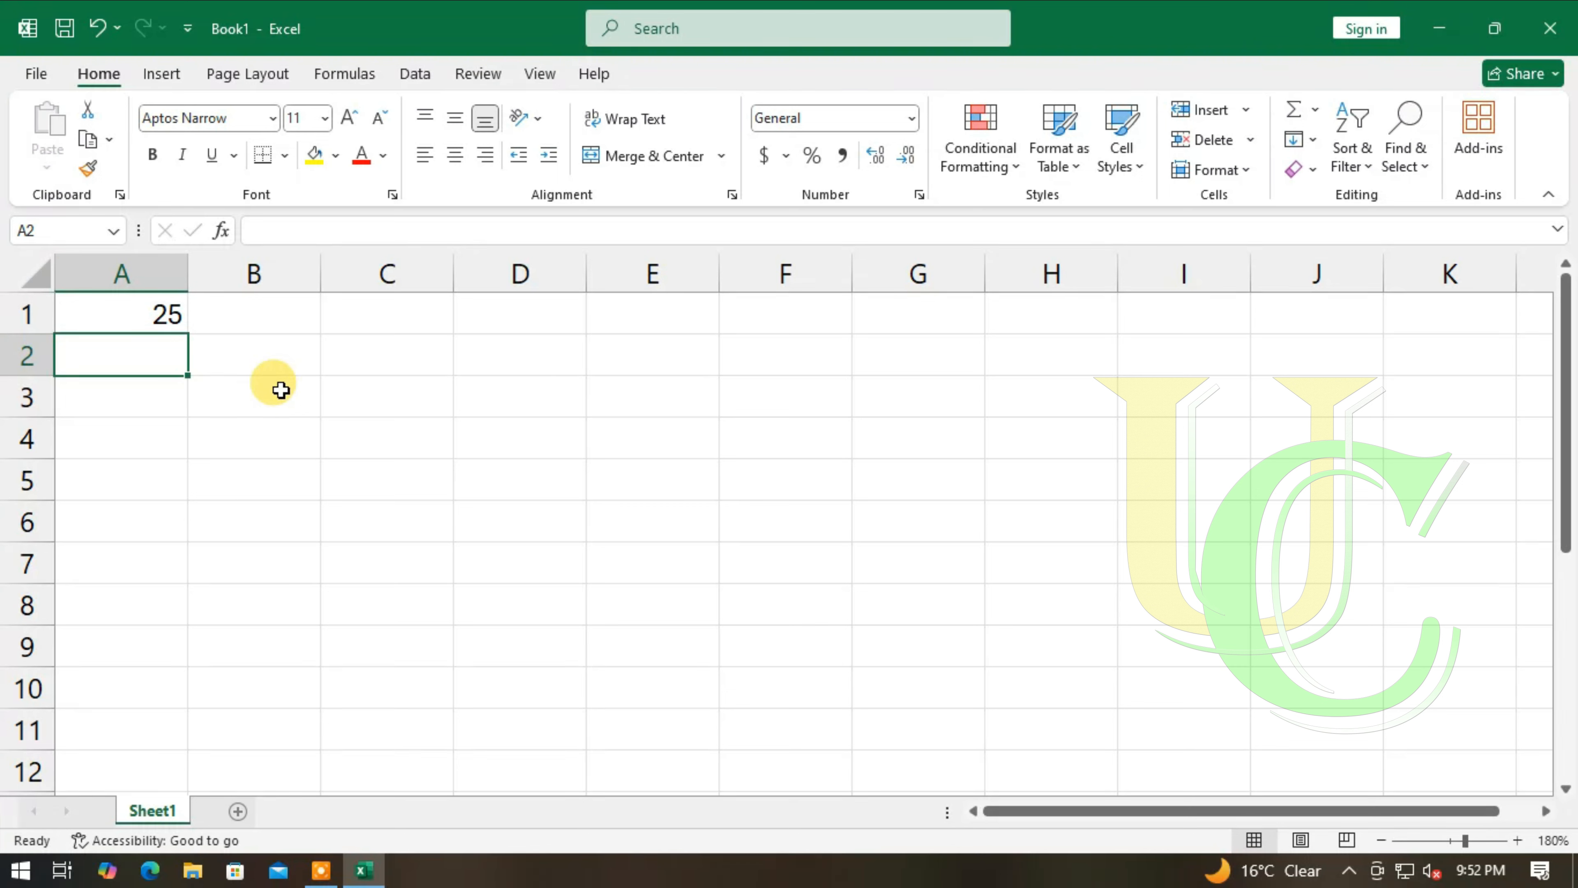
# - Clear the formula from A1 and enter the numbers 99, 13, 24 and 37 down cells A1 to A4
pyautogui.click(159, 310)
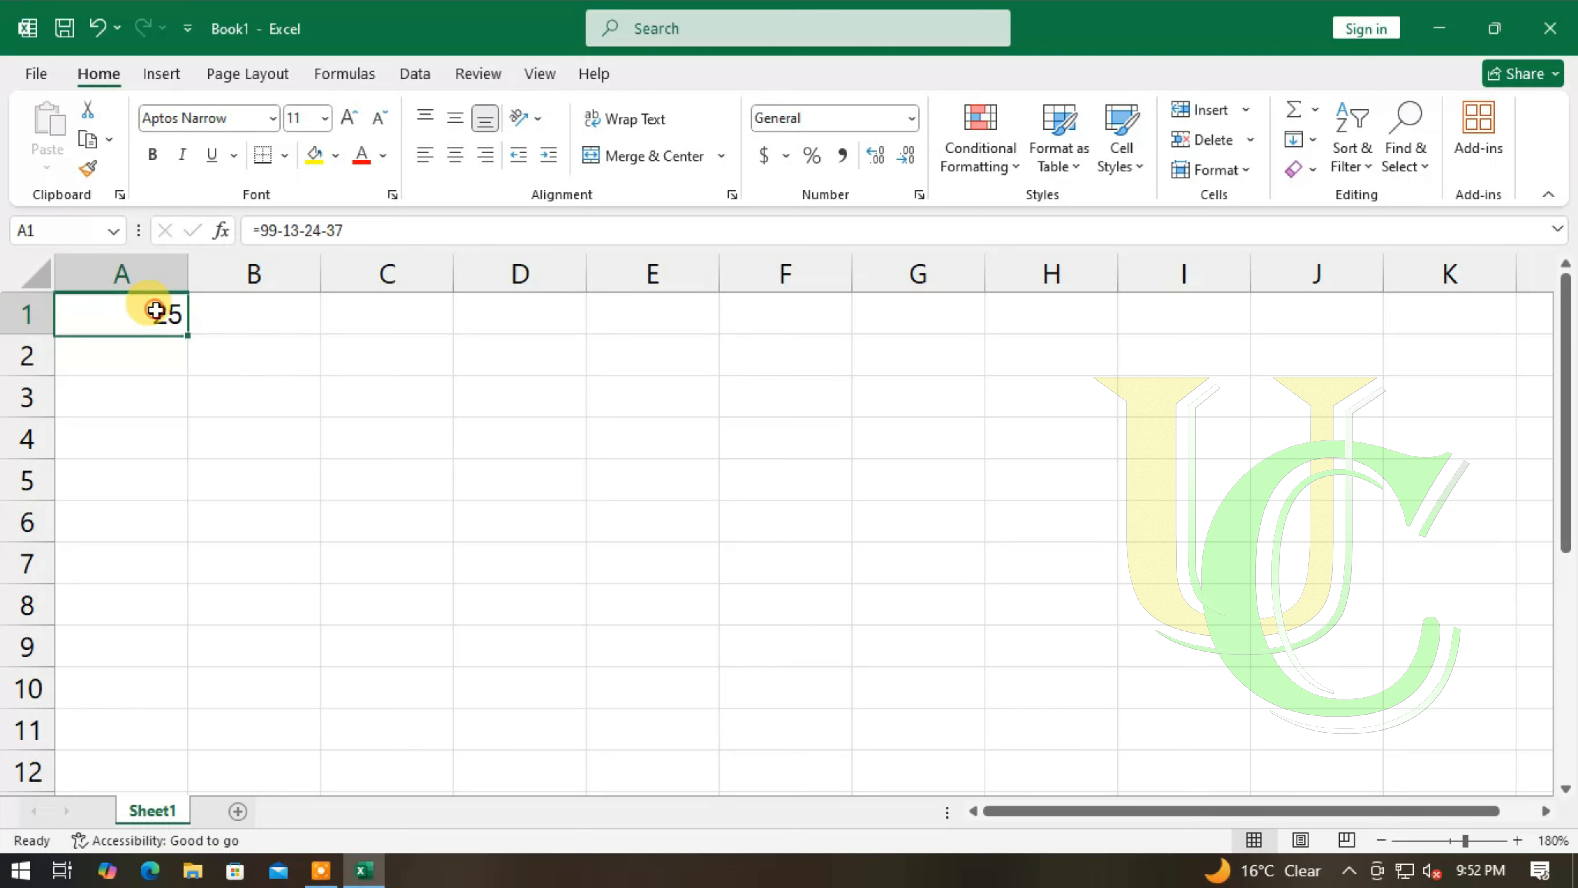
pyautogui.press('Delete')
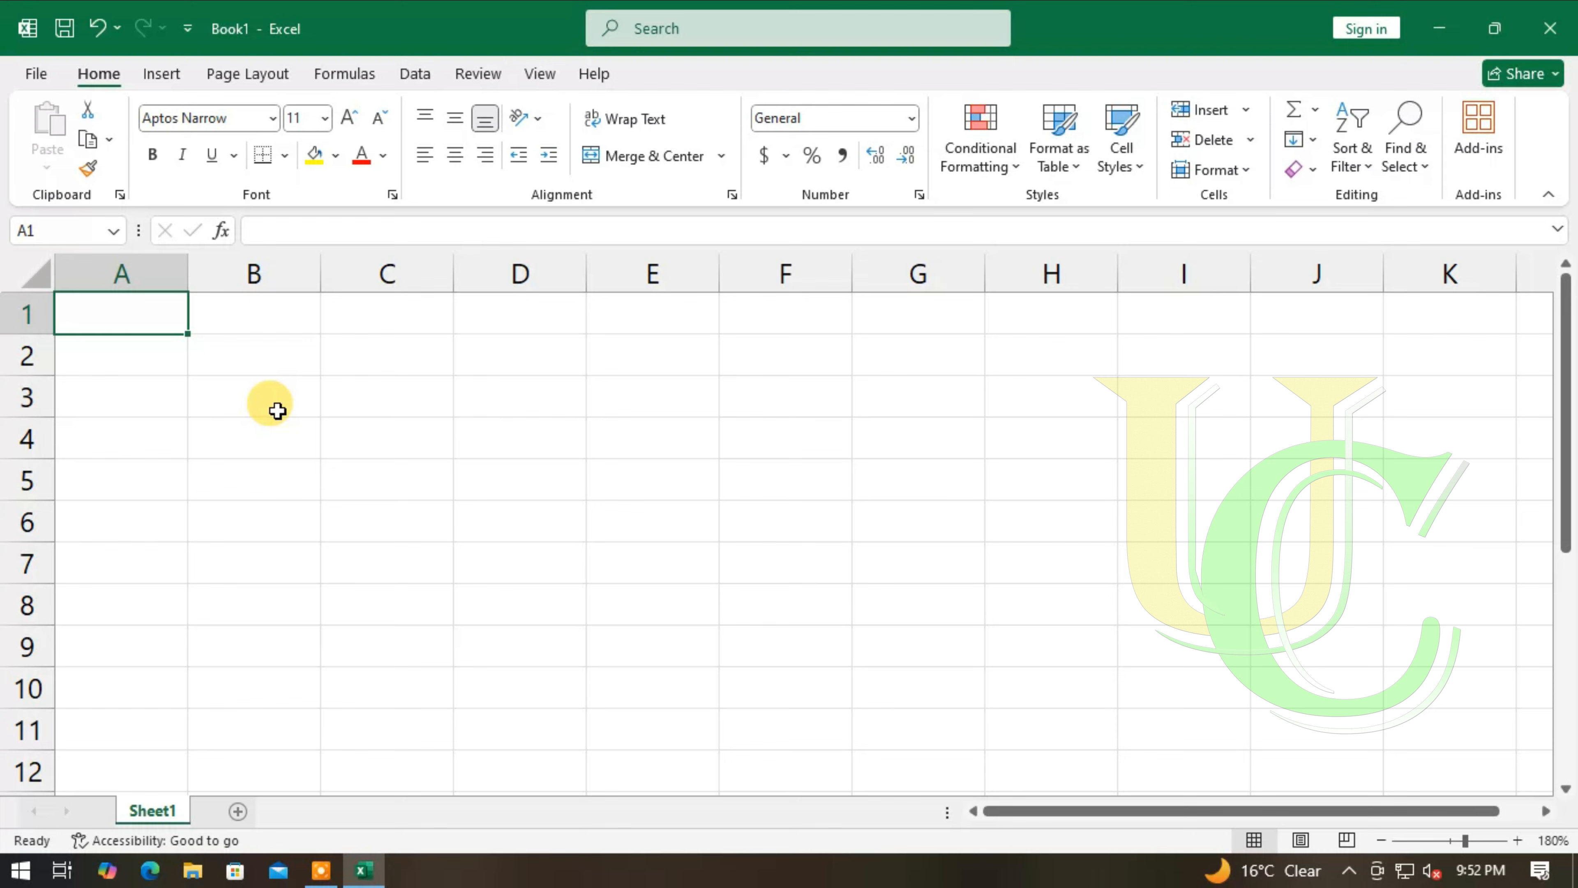
pyautogui.write('99')
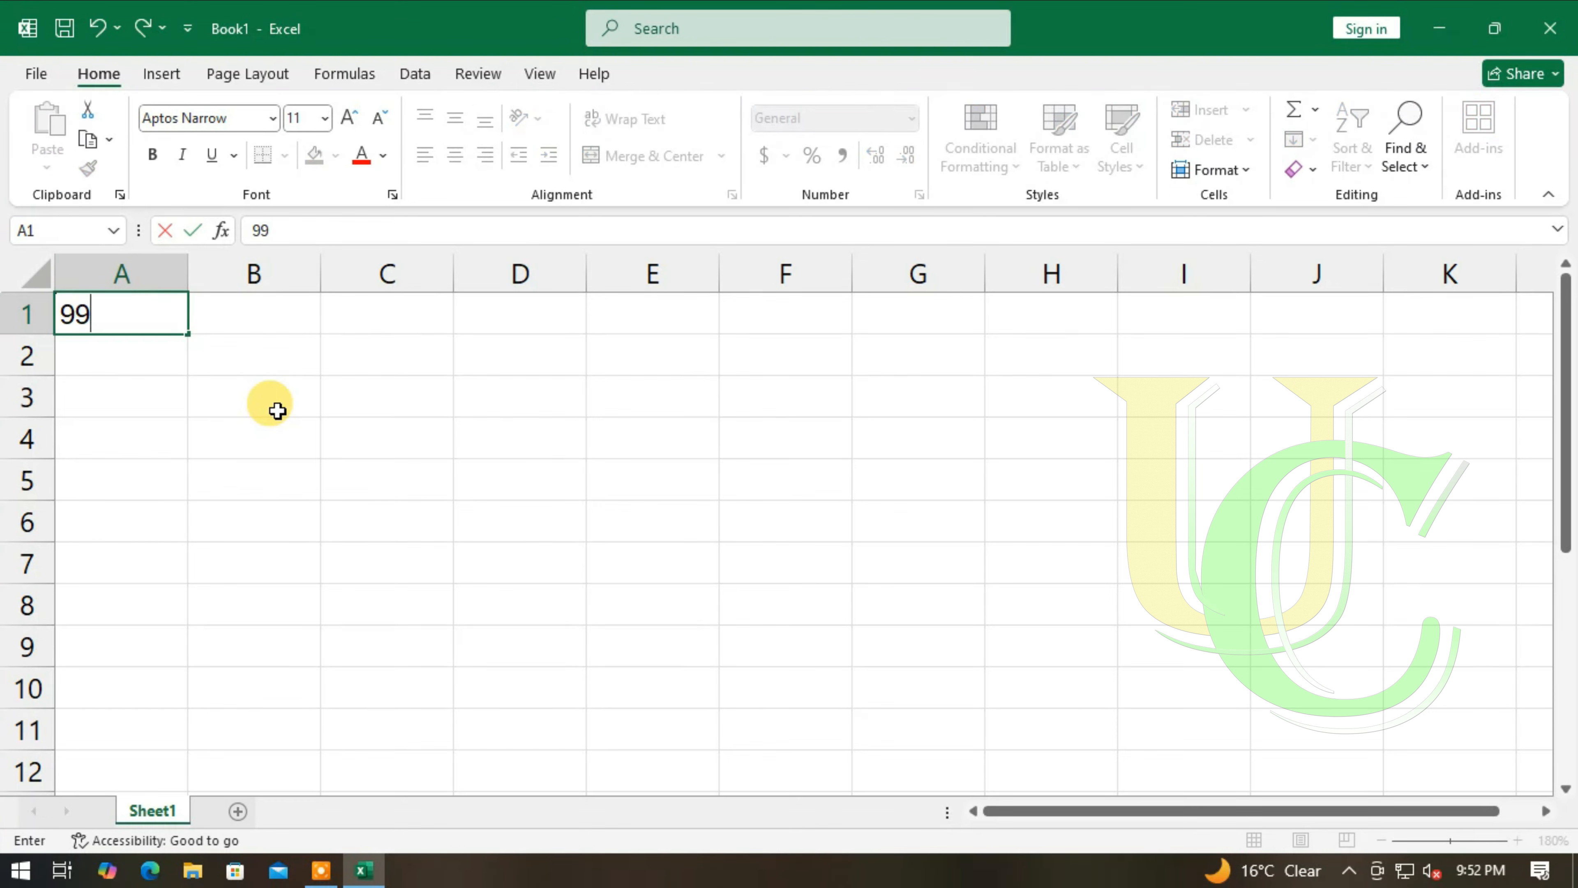
pyautogui.press('Return')
pyautogui.write('13')
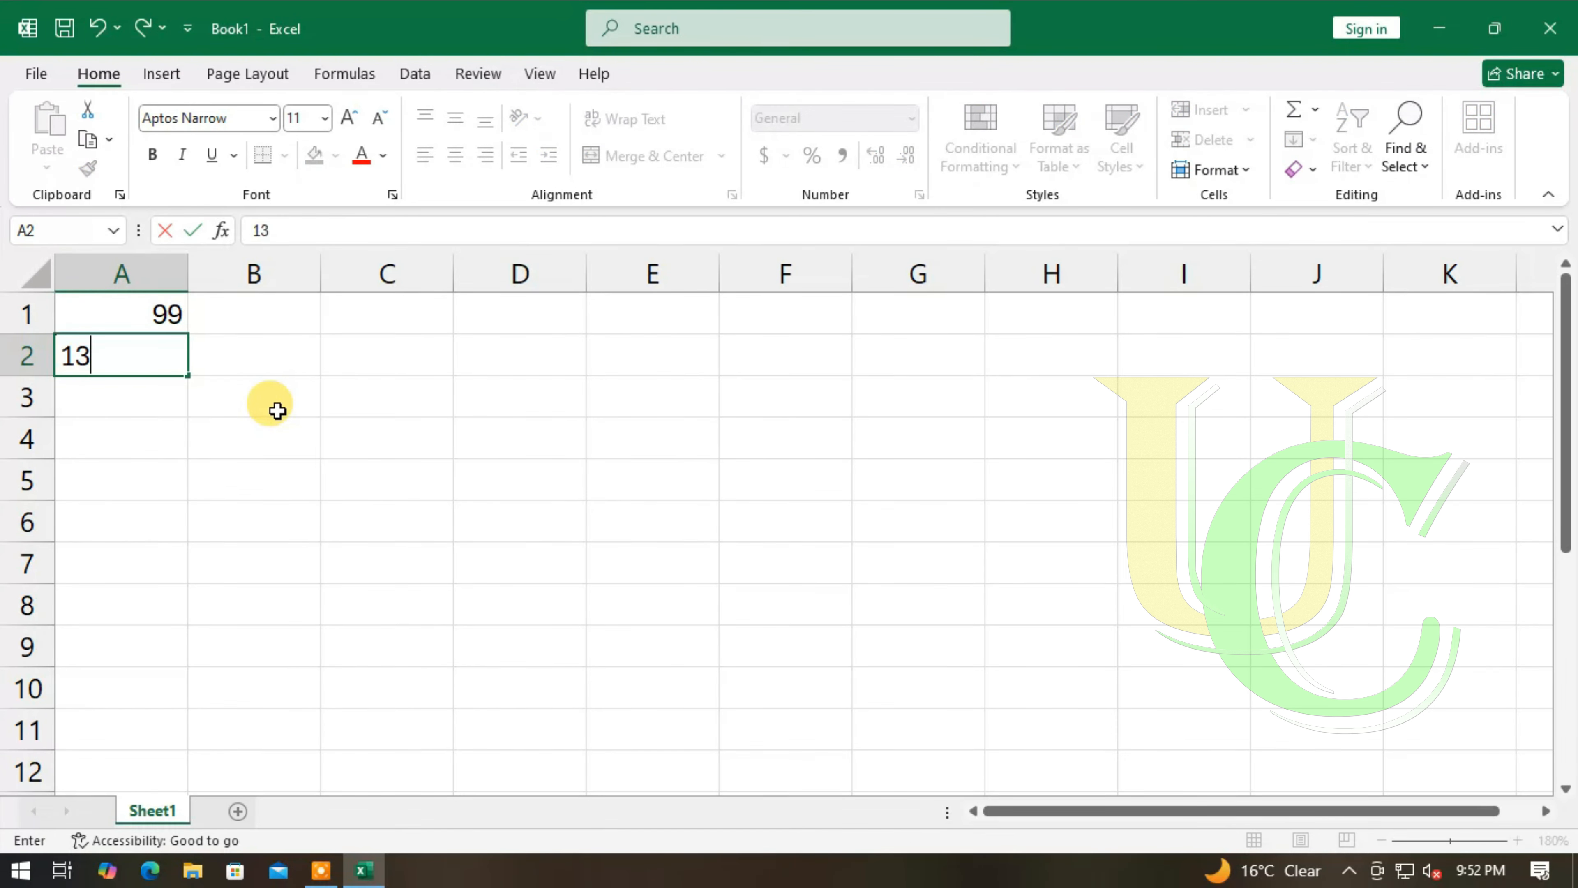
pyautogui.press('Return')
pyautogui.write('24')
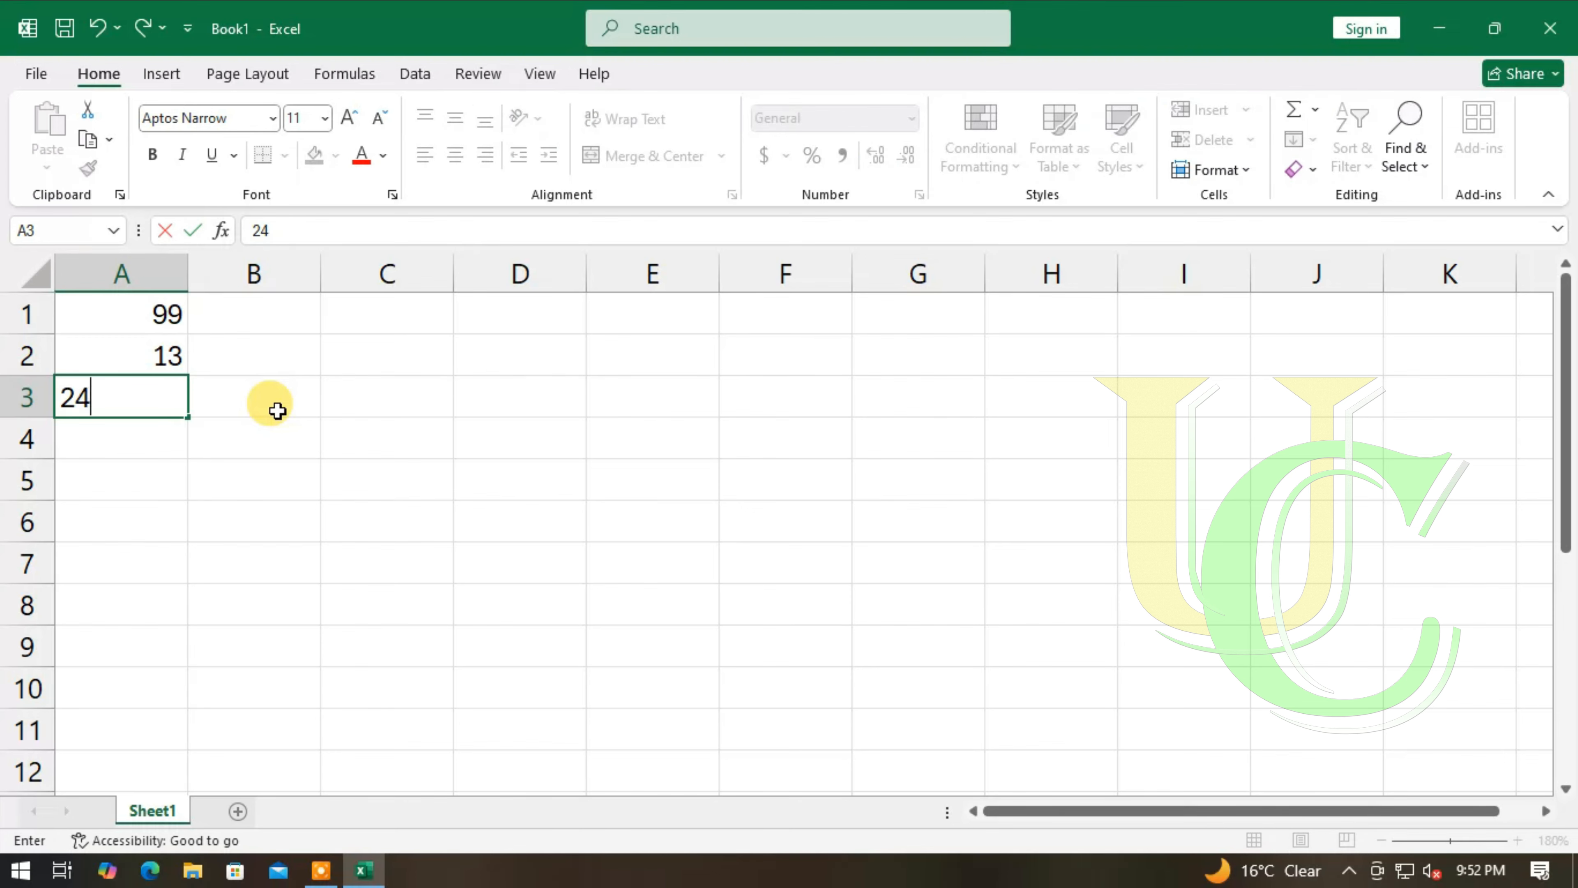
pyautogui.press('Return')
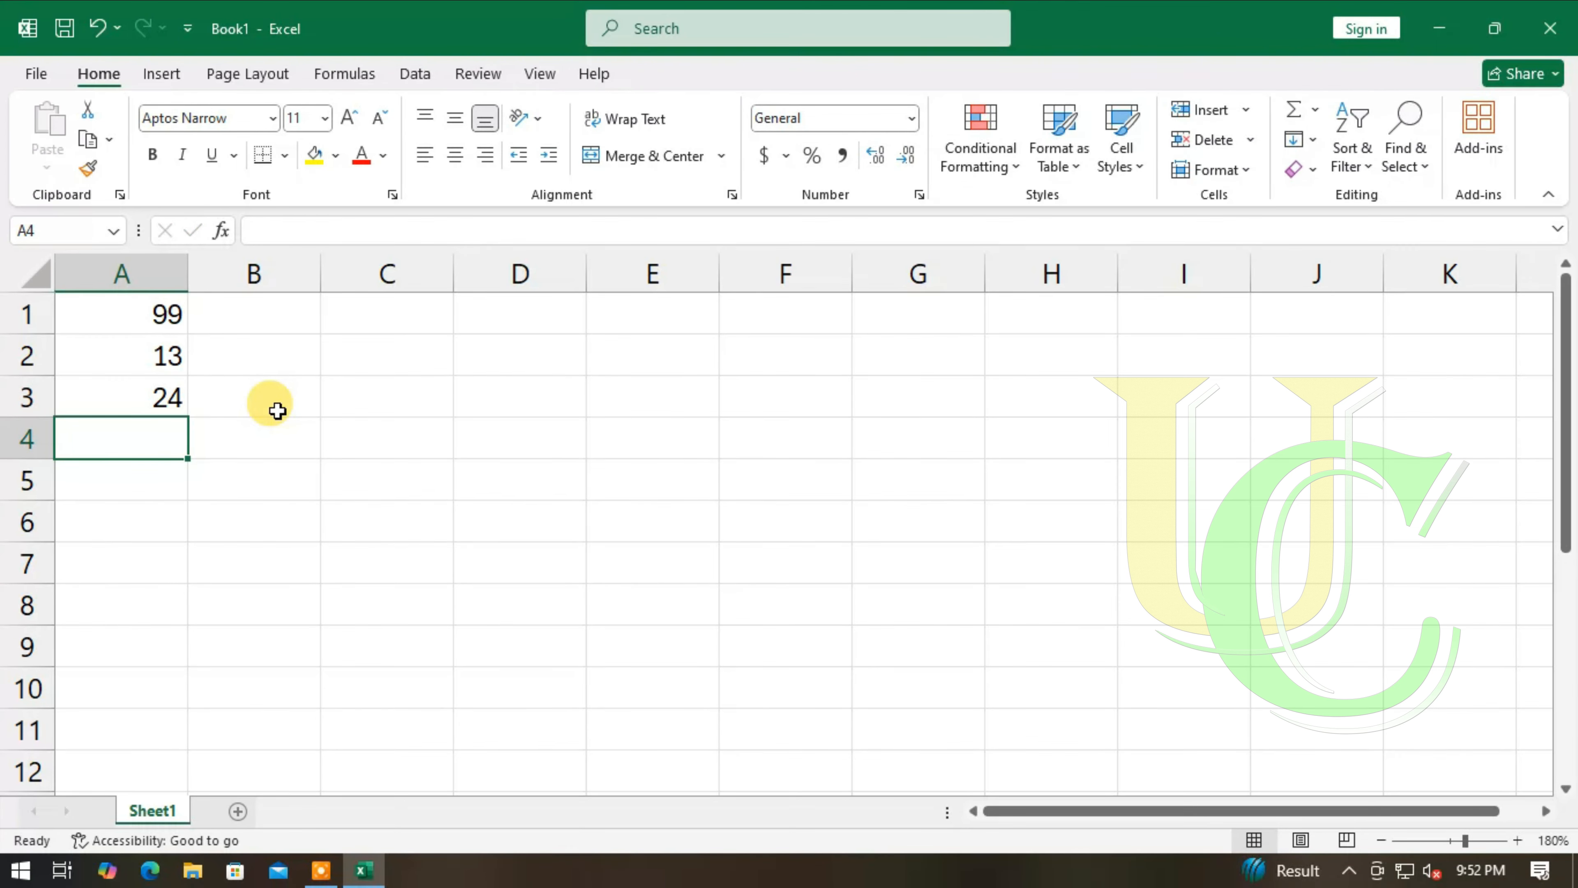
pyautogui.write('37')
pyautogui.press('Return')
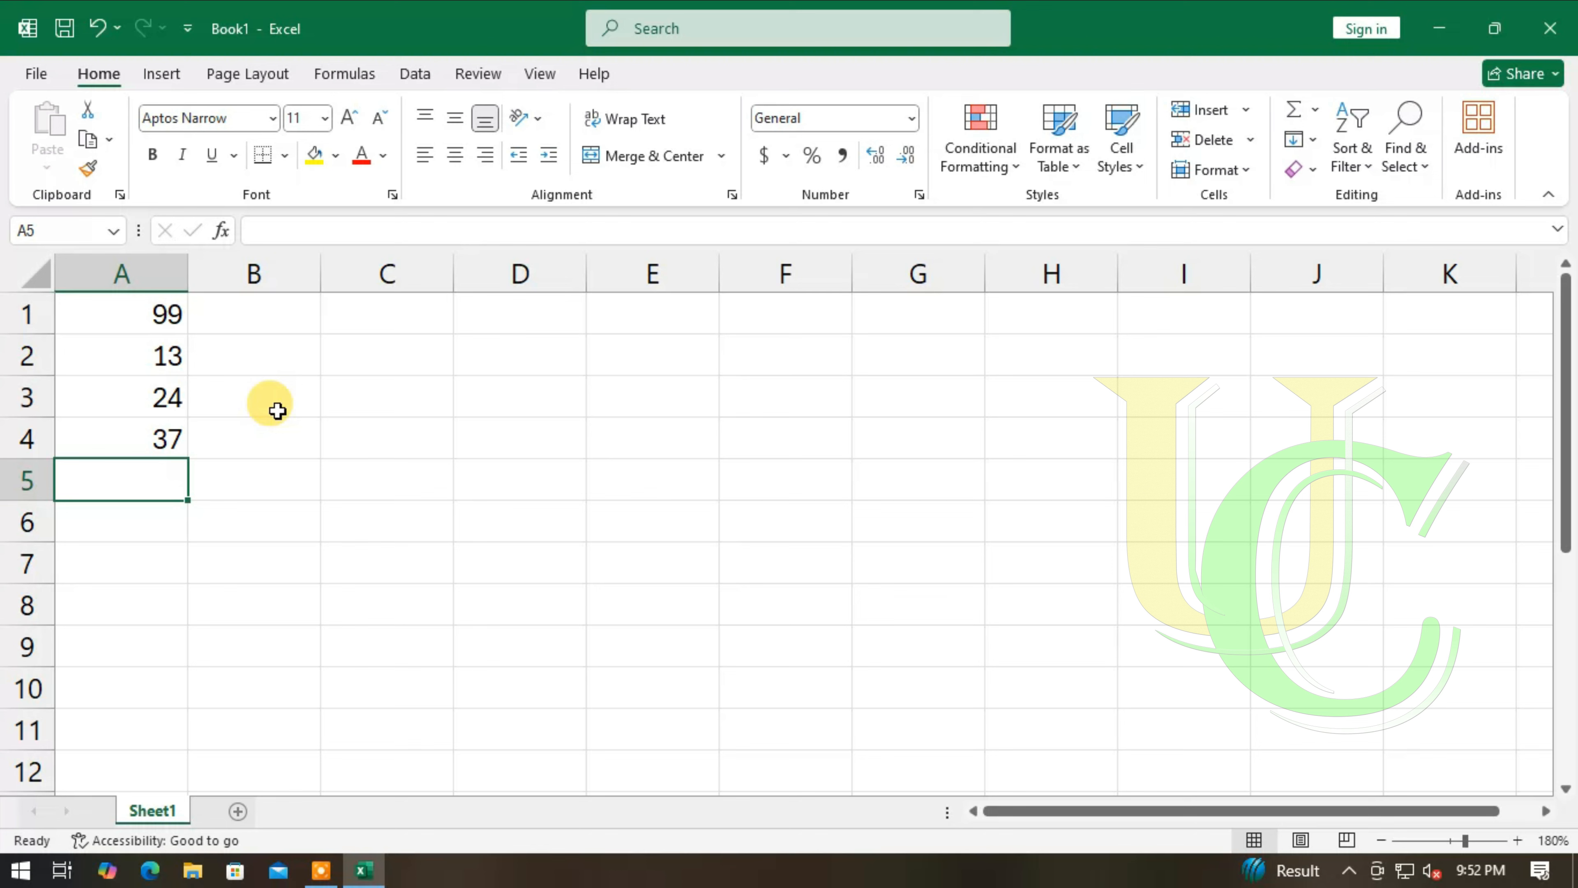
# - Enter the cell-reference subtraction formula =A1-A2-A3-A4 in cell A5
pyautogui.write('=')
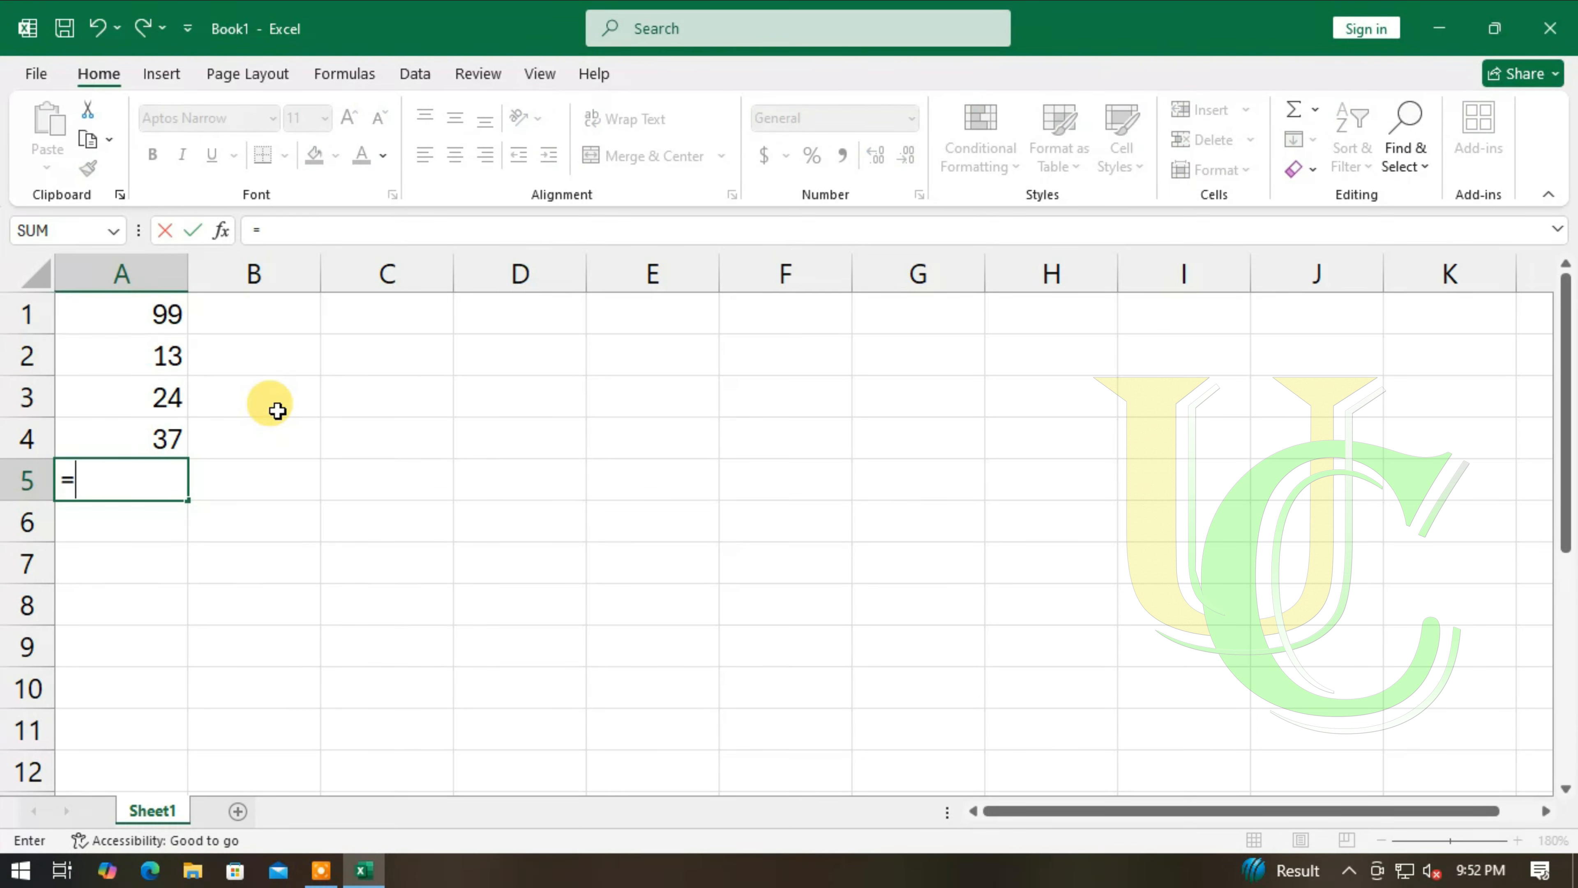
pyautogui.write('A1-A')
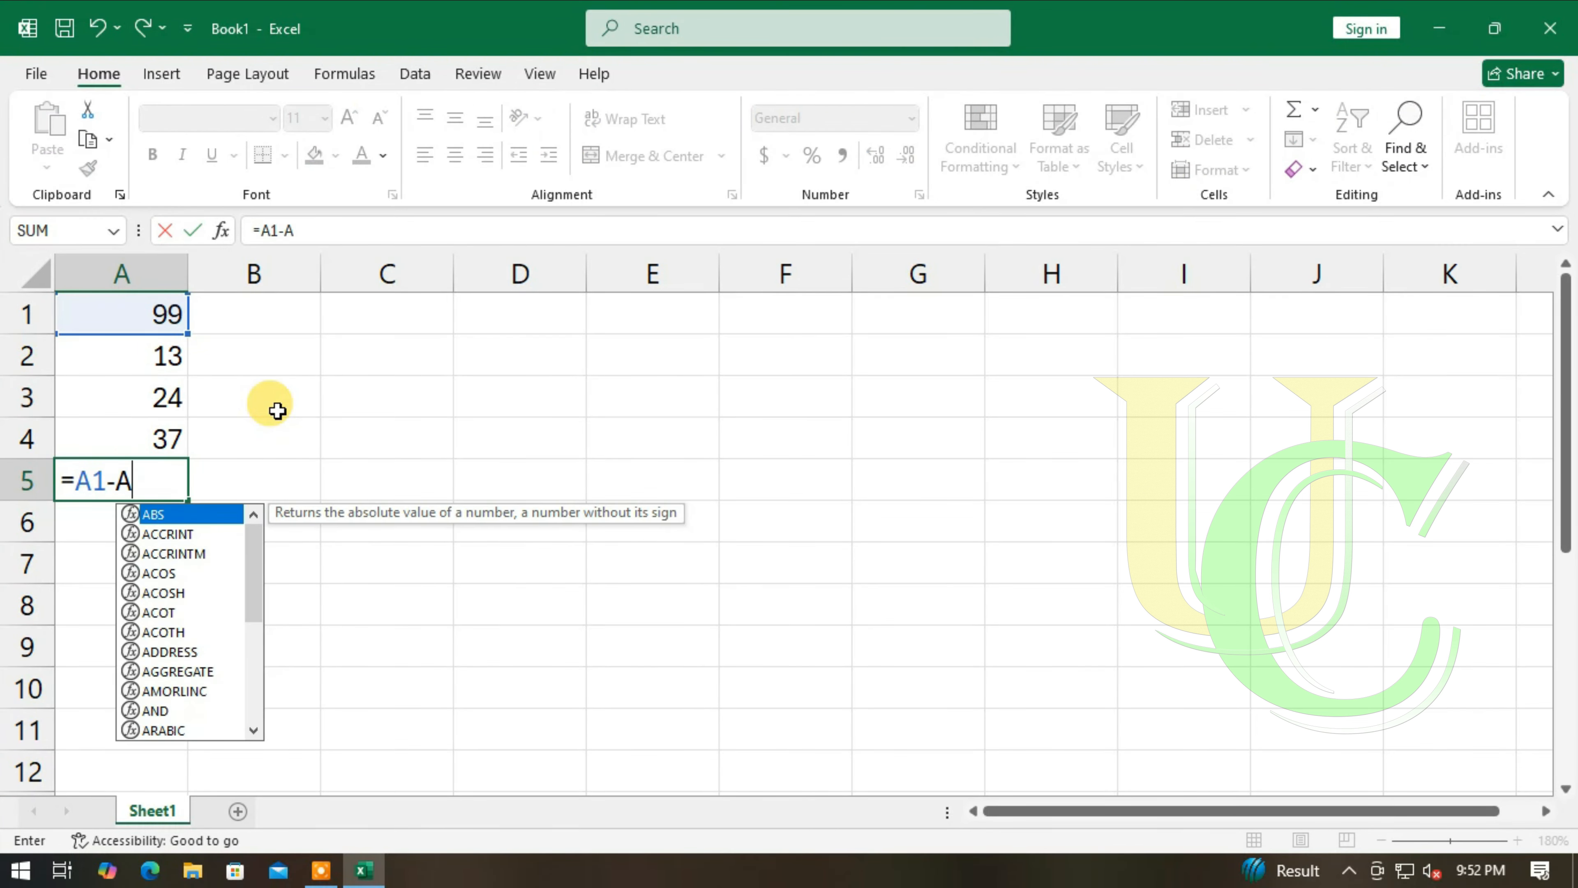
pyautogui.write('2-')
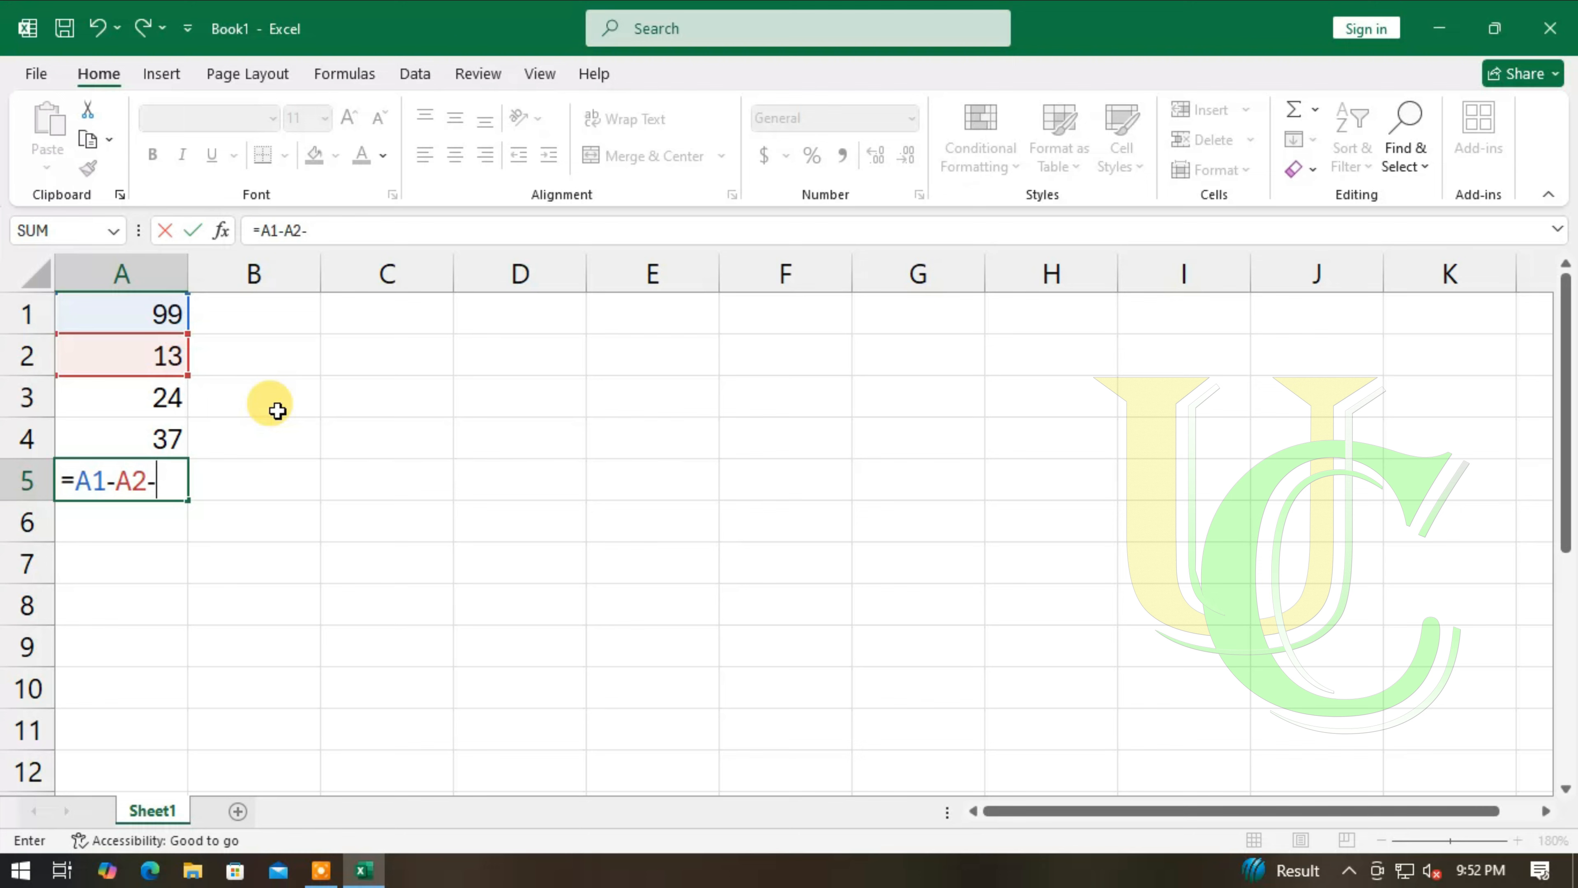
pyautogui.write('A3-')
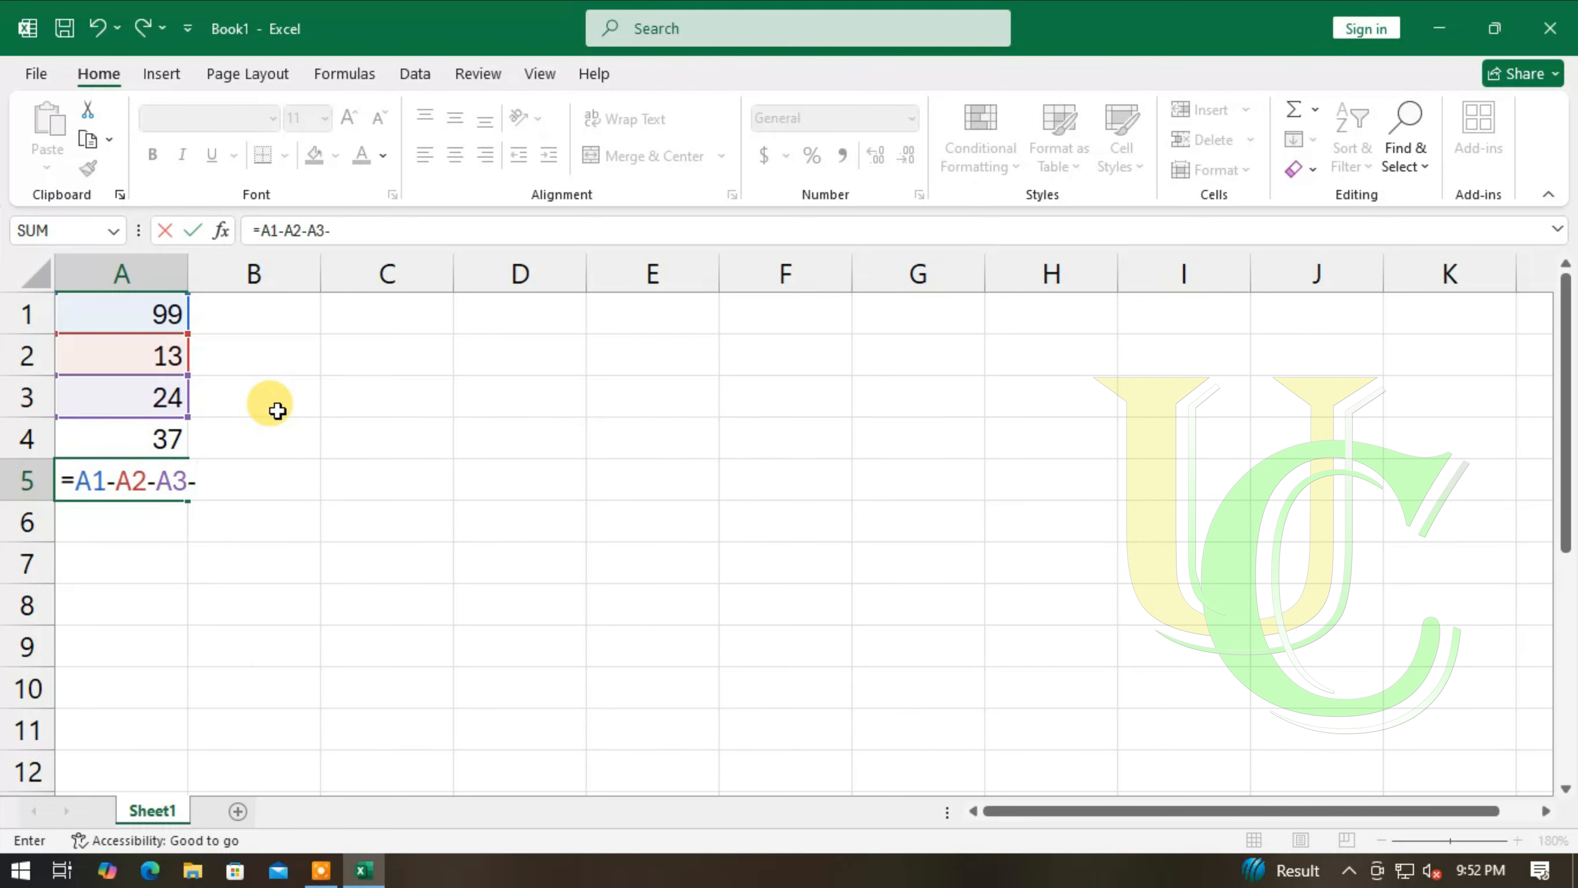
pyautogui.write('A4')
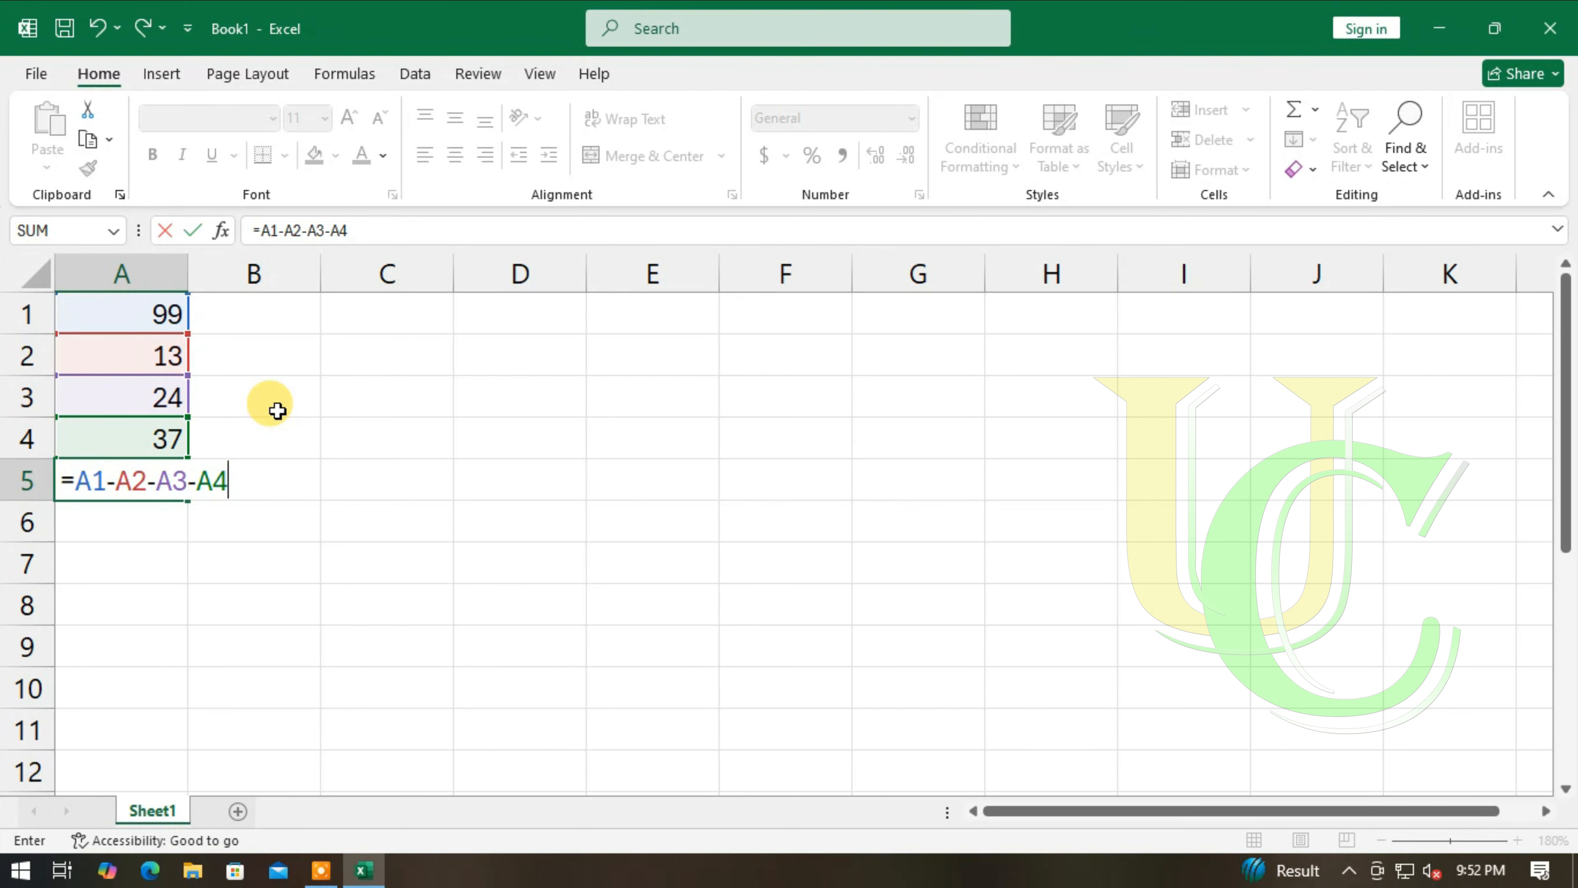
pyautogui.press('Return')
# - Replace the formula in A5 with =A1-SUM(A2:A4), accepting the closing-bracket correction
pyautogui.press('Up')
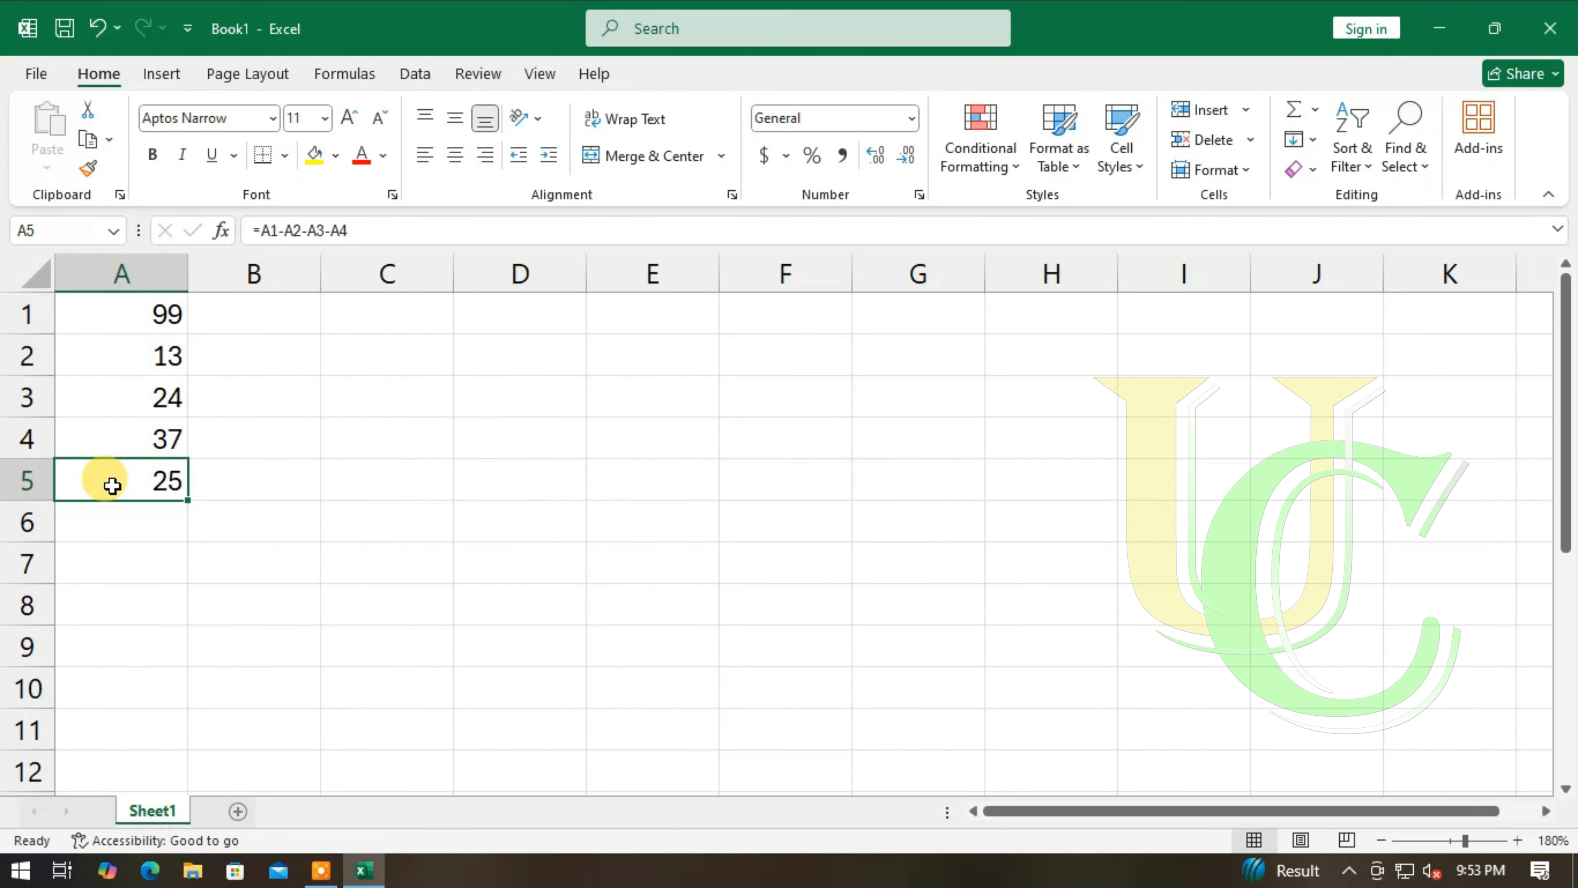
pyautogui.press('Delete')
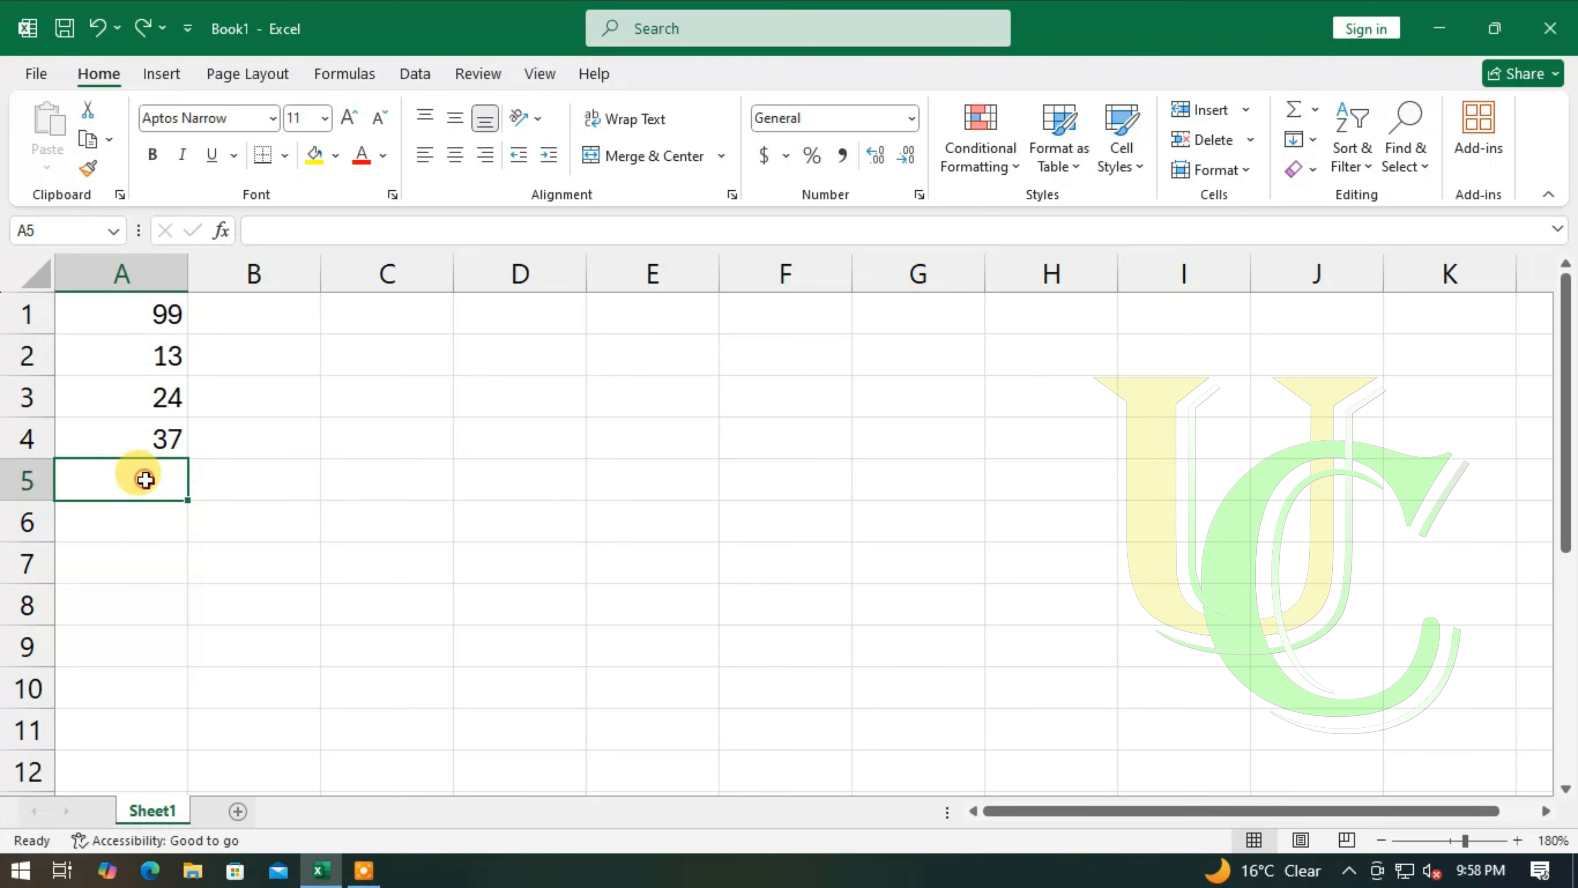
pyautogui.write('=')
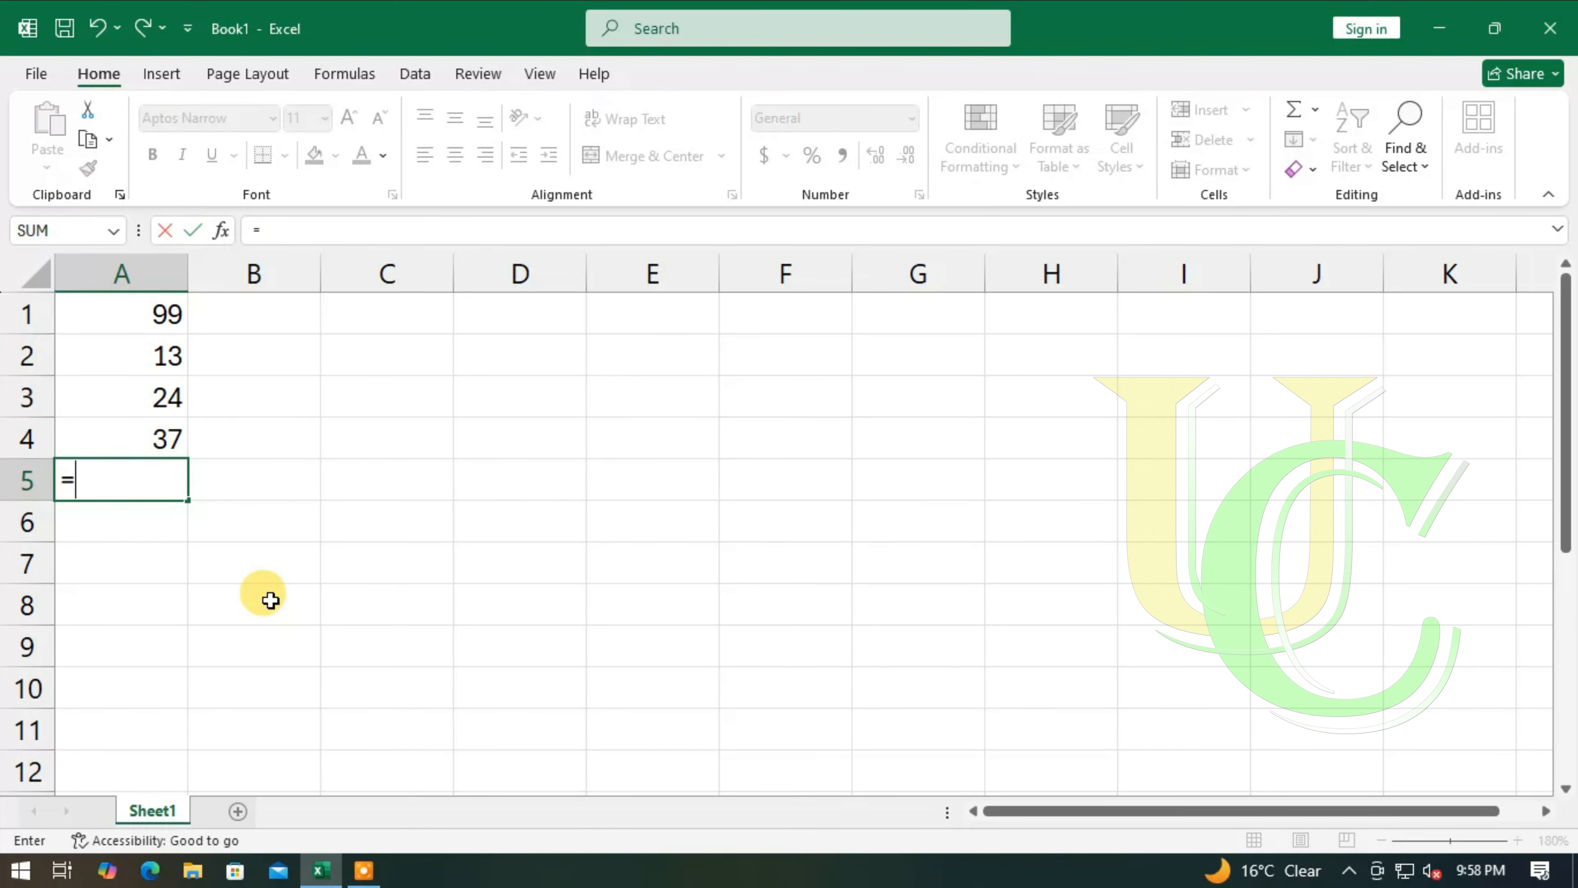
pyautogui.press('Up')
pyautogui.press('Up')
pyautogui.press('Up')
pyautogui.press('Up')
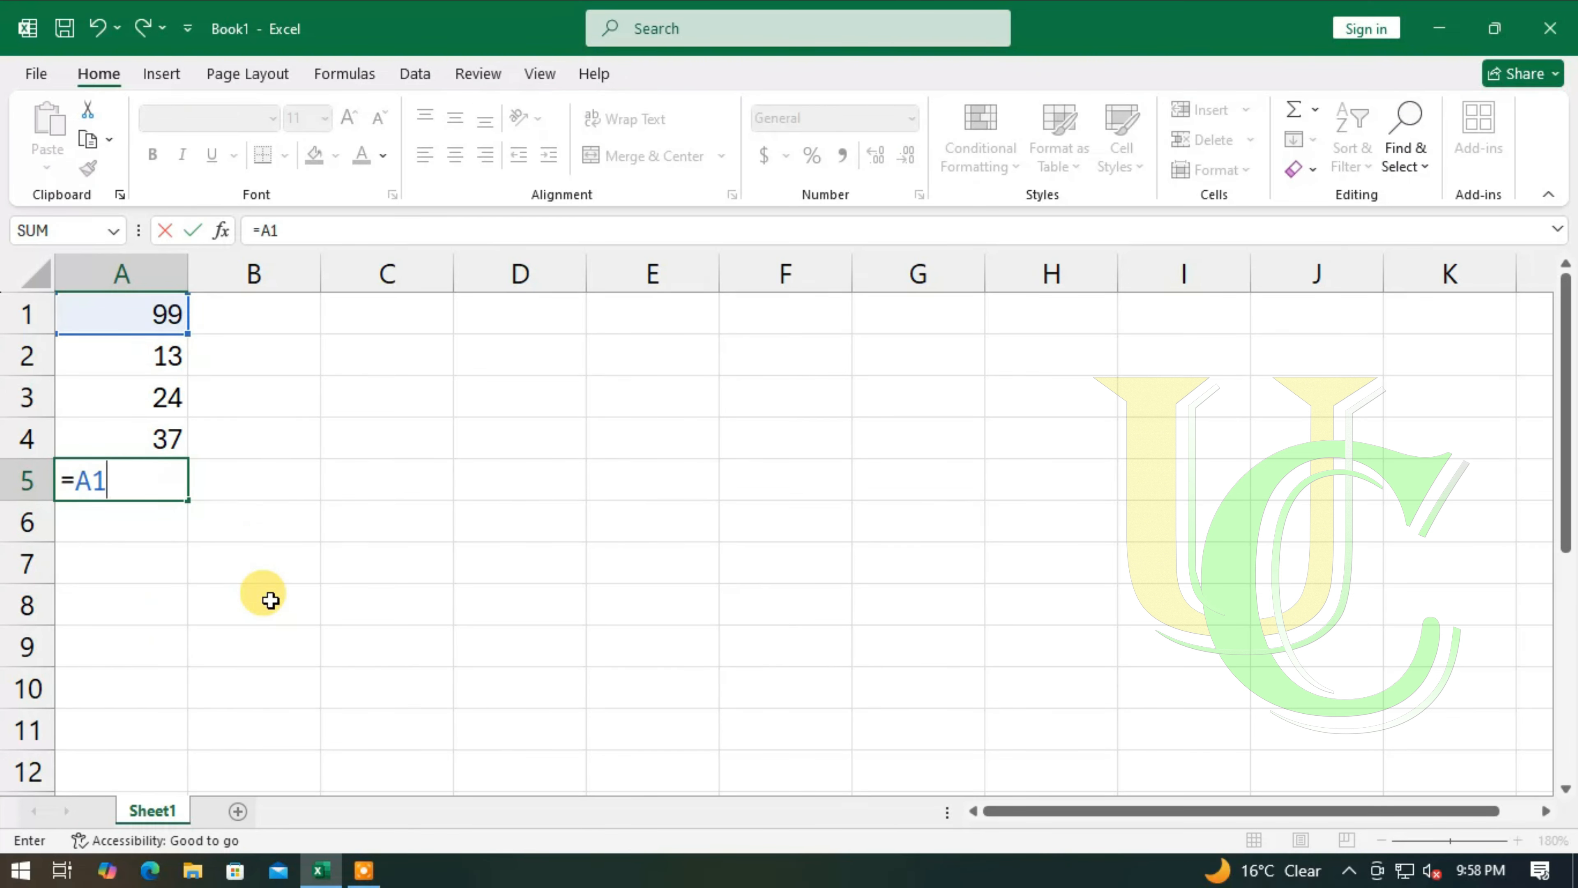
pyautogui.write('-SUM')
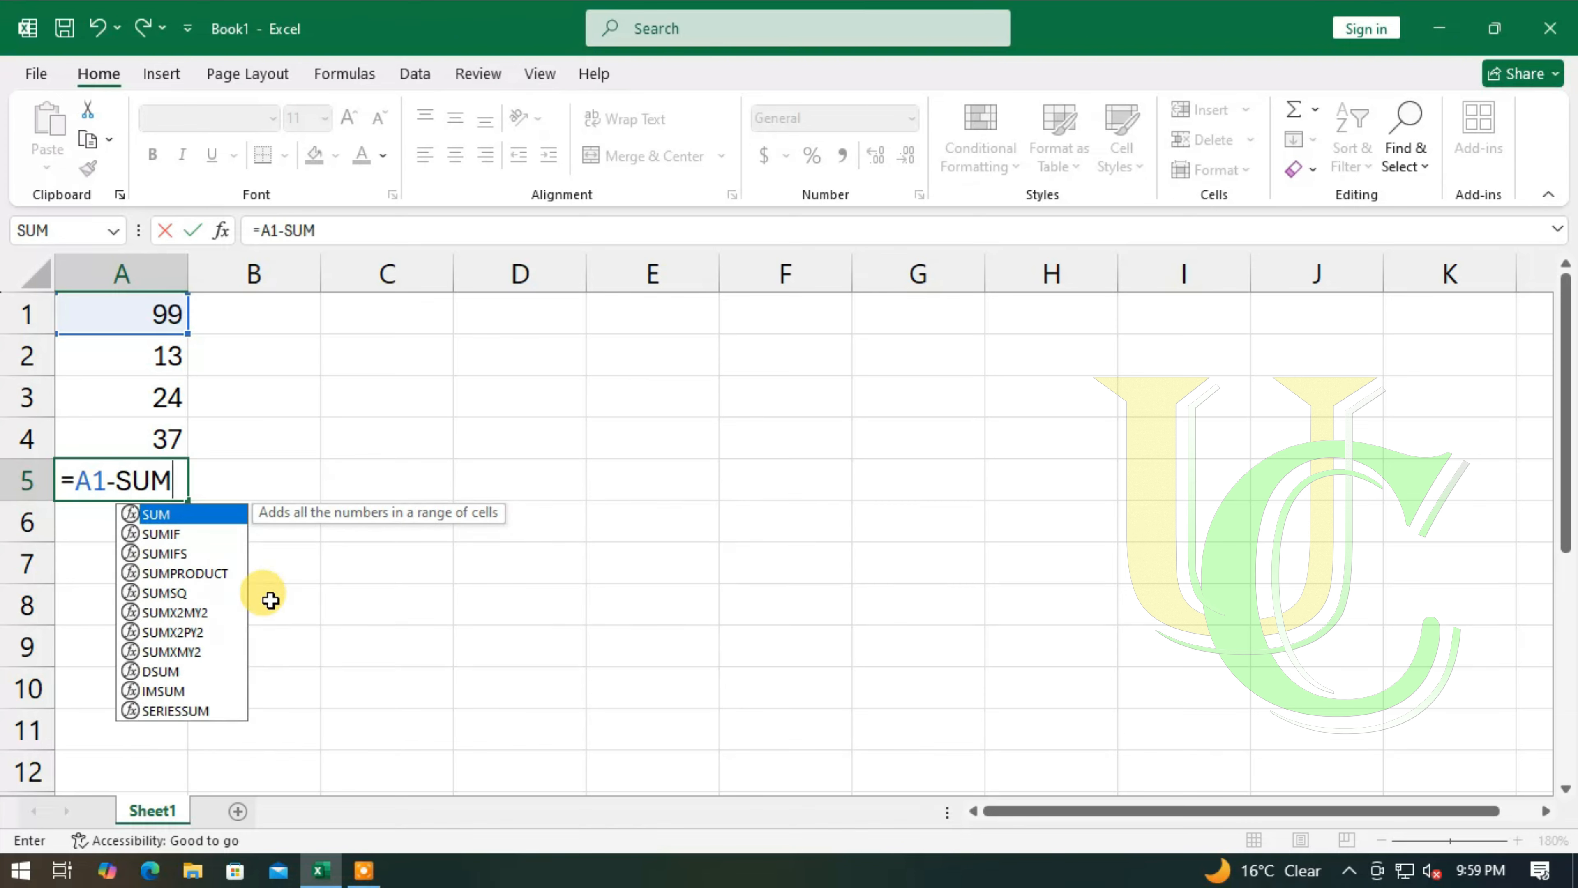
pyautogui.write('(A2:')
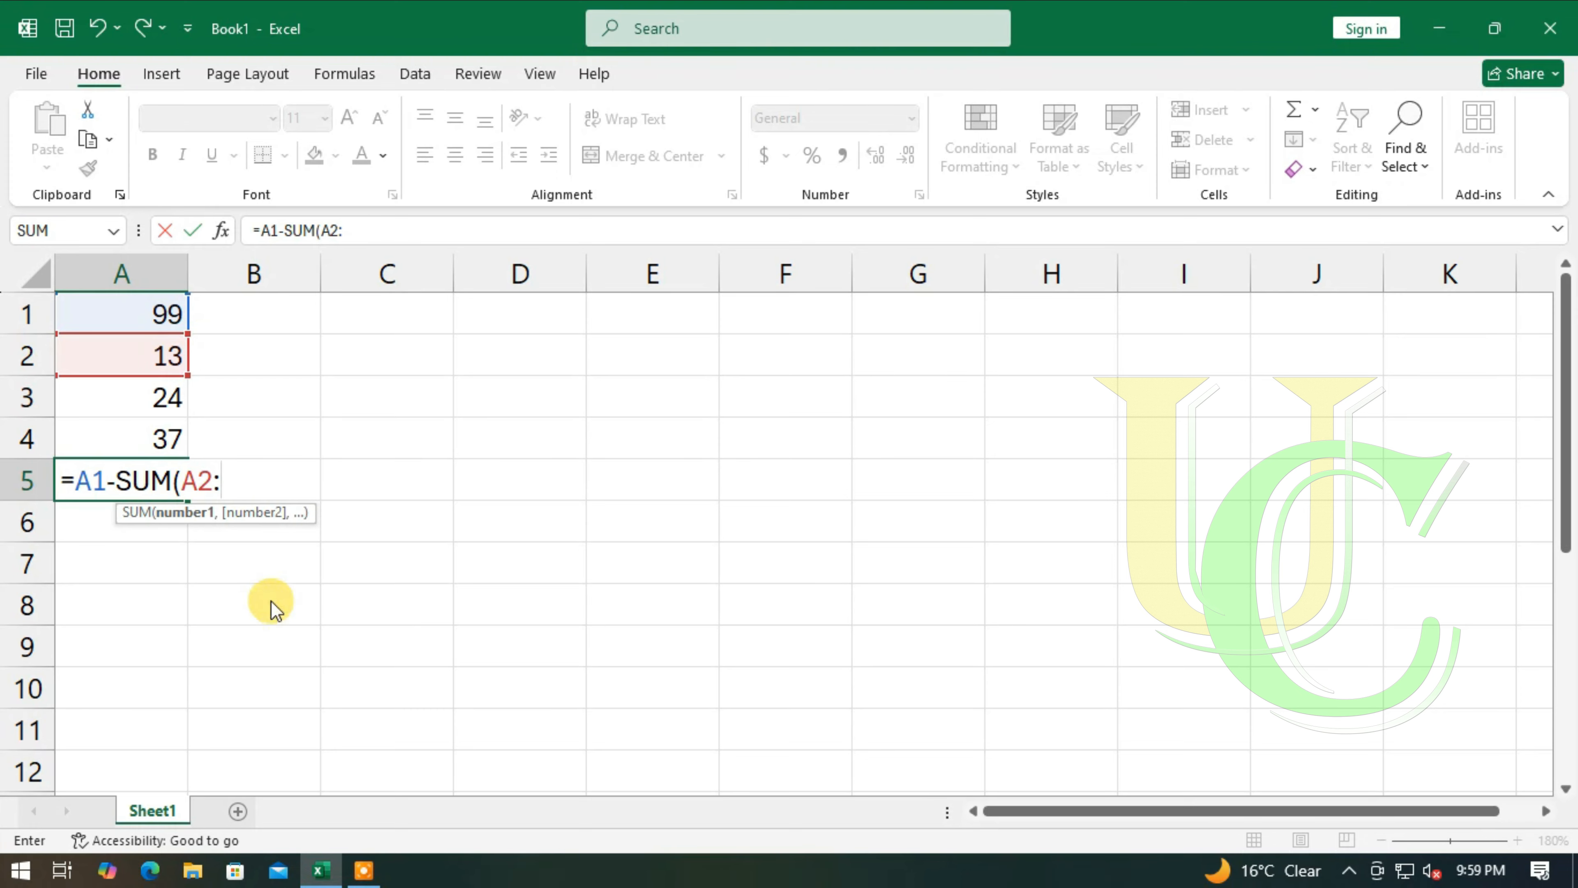
pyautogui.write('A4')
pyautogui.press('Return')
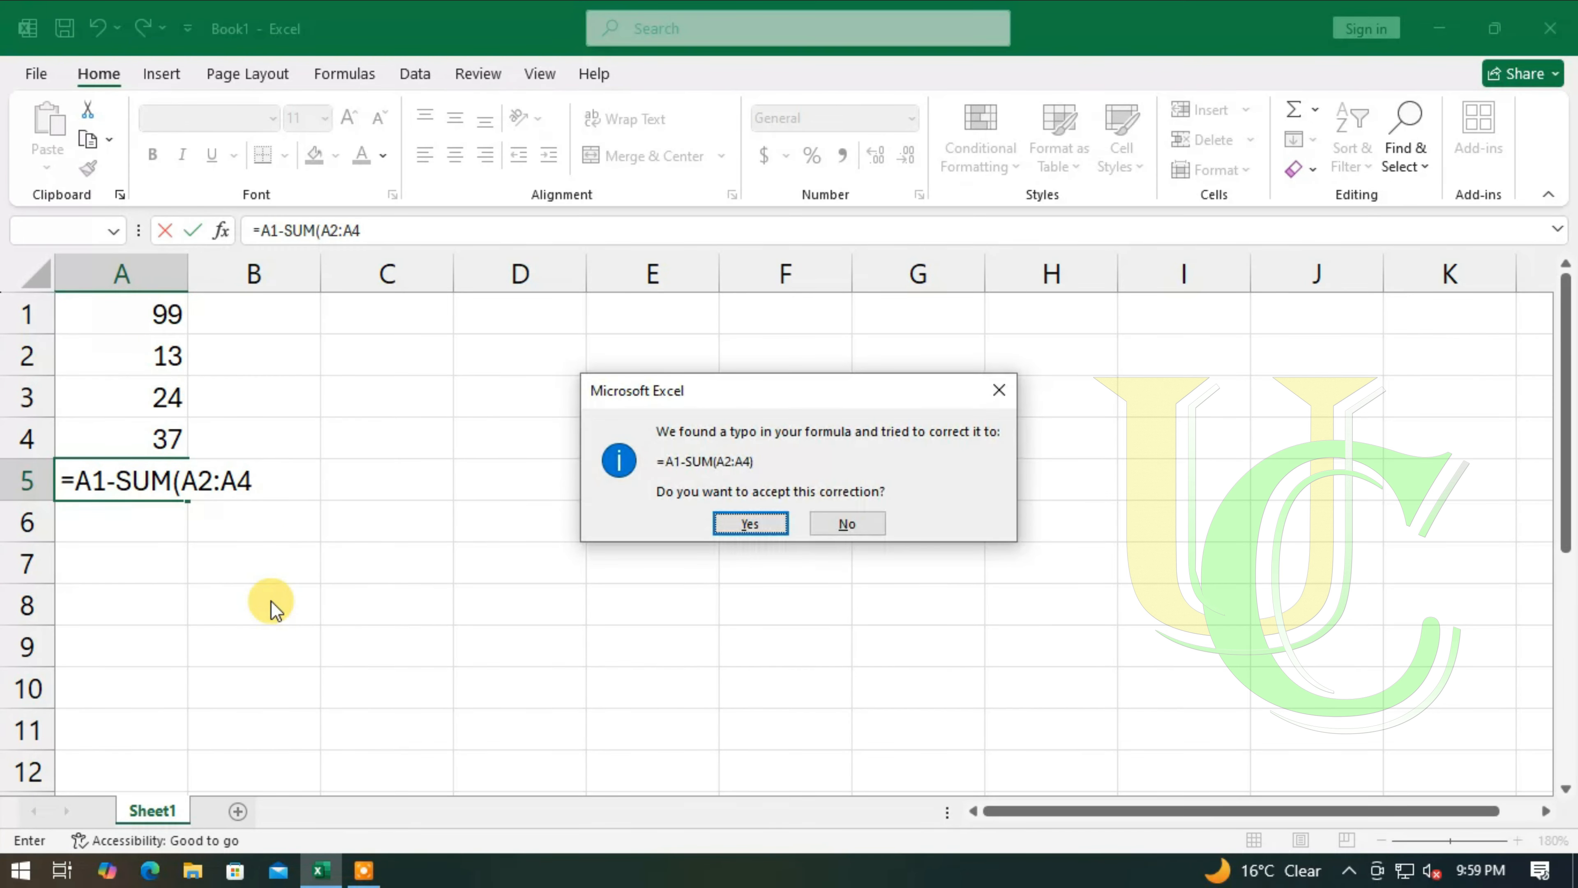
pyautogui.press('Return')
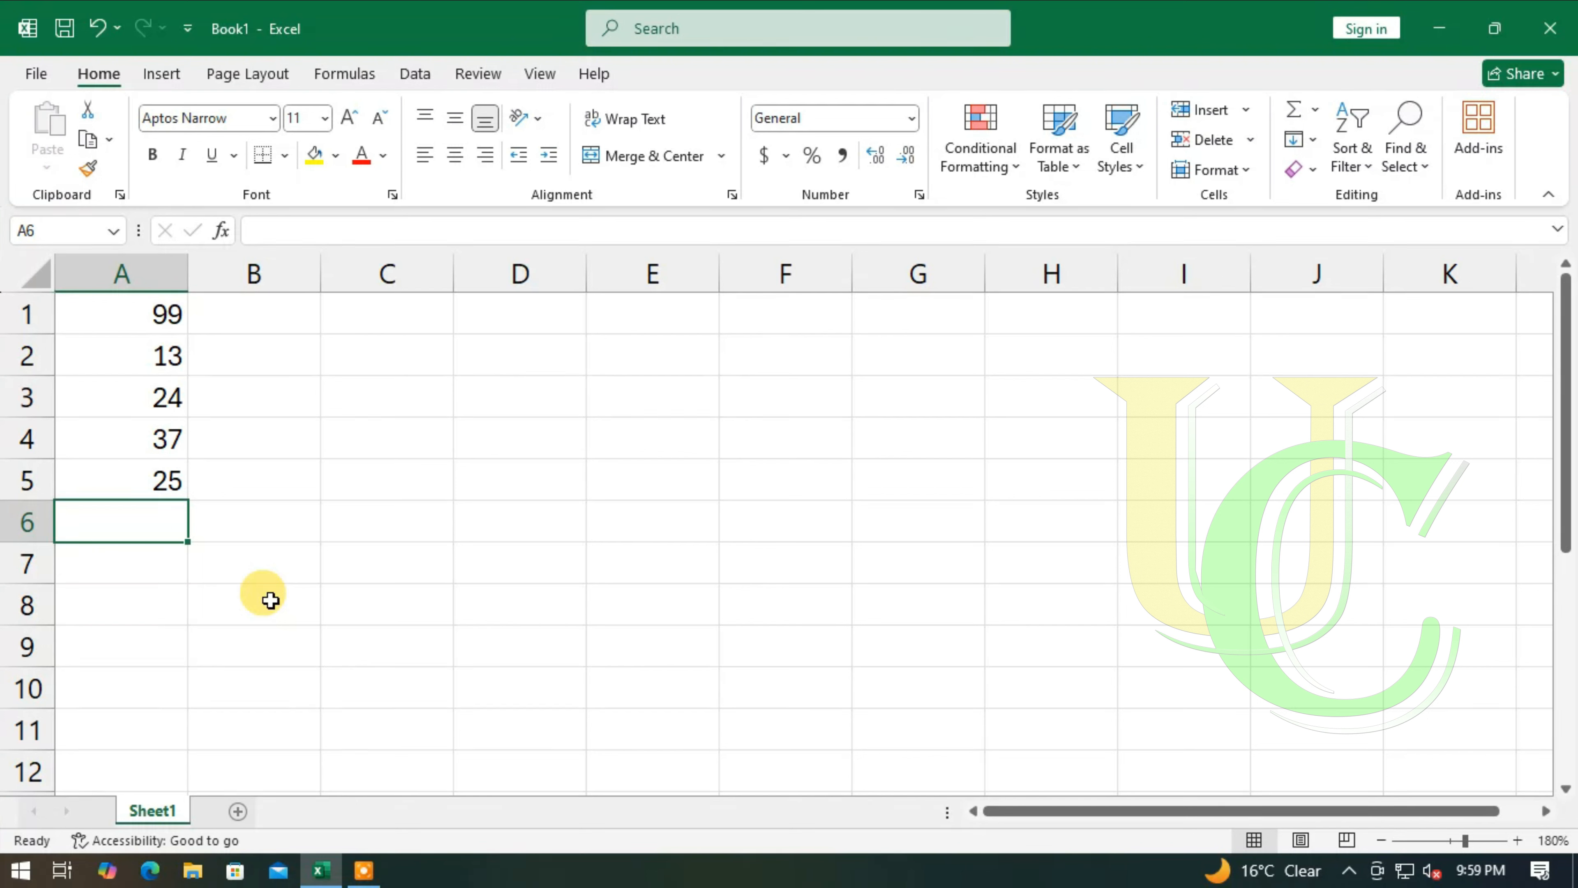
# - Clear cell A5 and enter the formula =A1-SUM(A2:A4) again, accepting the closing-bracket correction
pyautogui.click(166, 477)
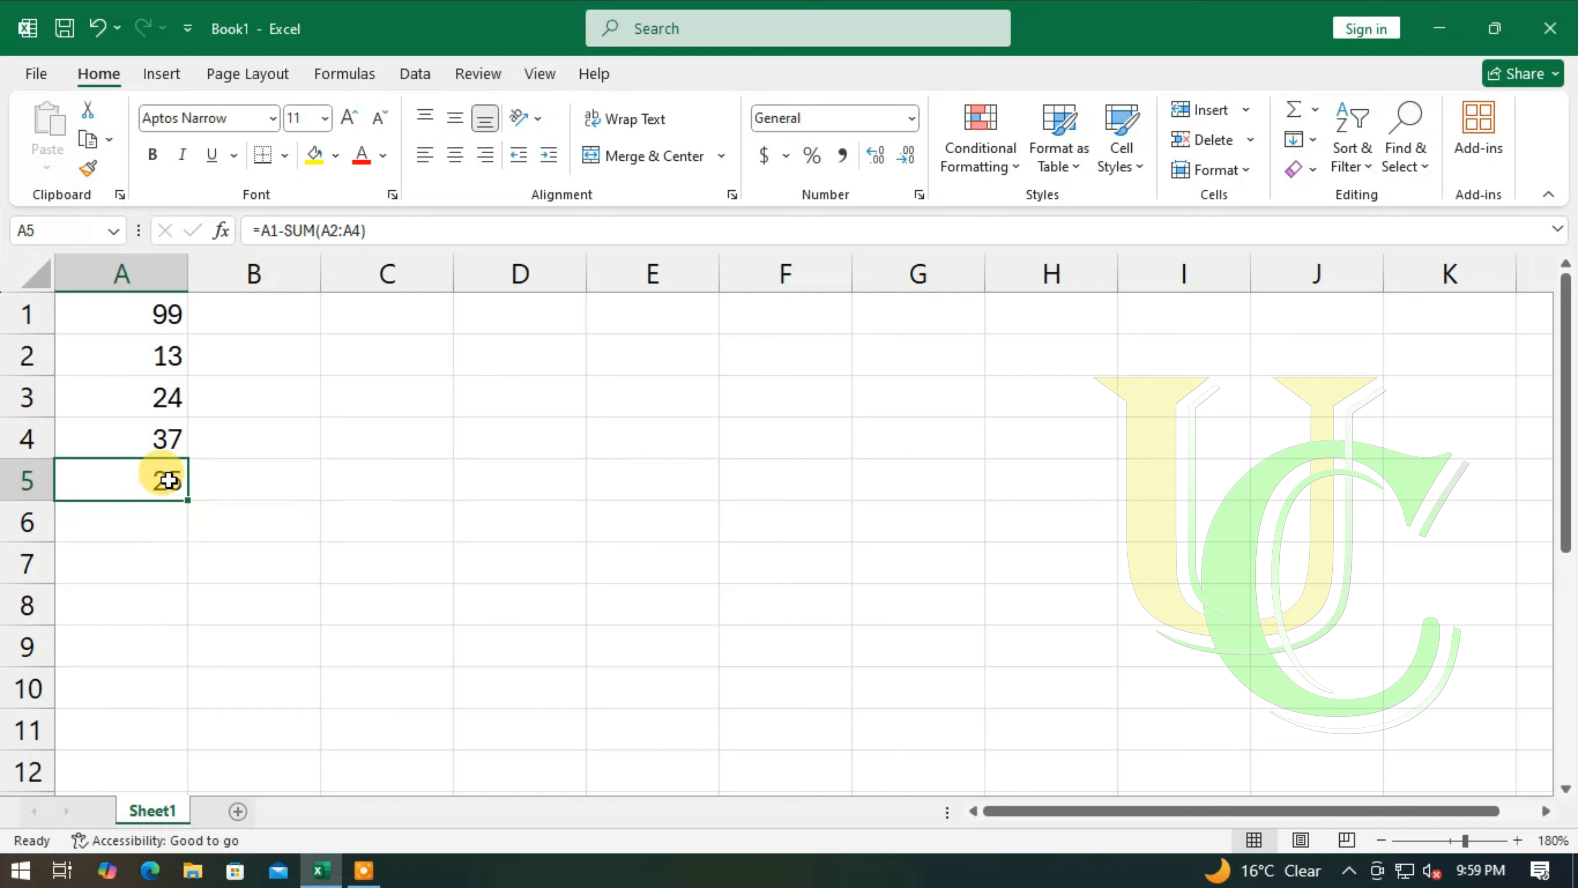
pyautogui.press('Delete')
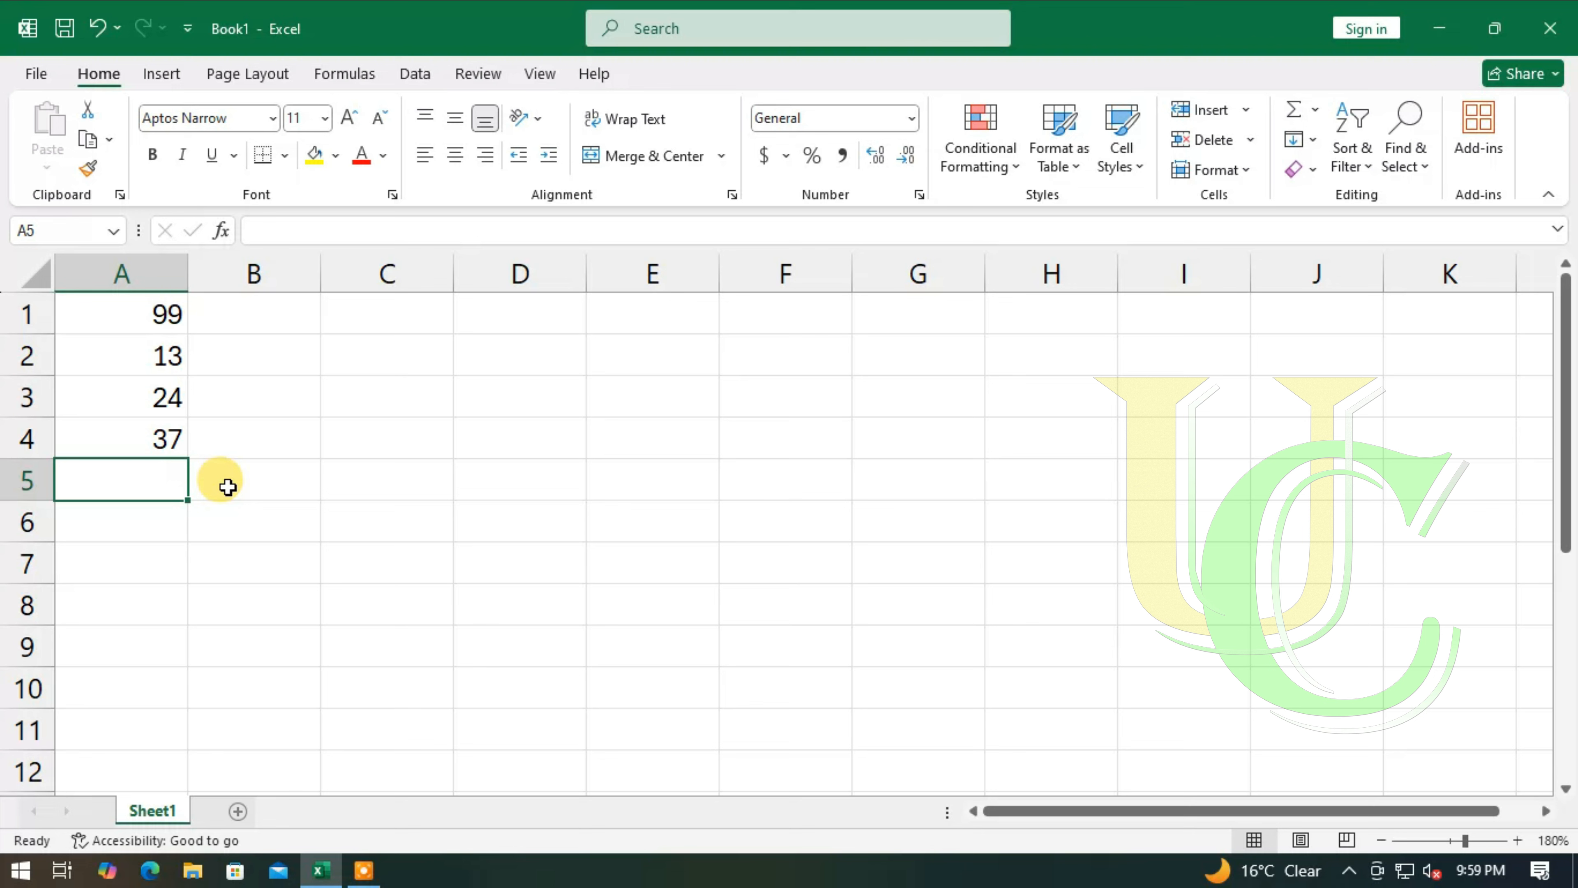
pyautogui.write('=')
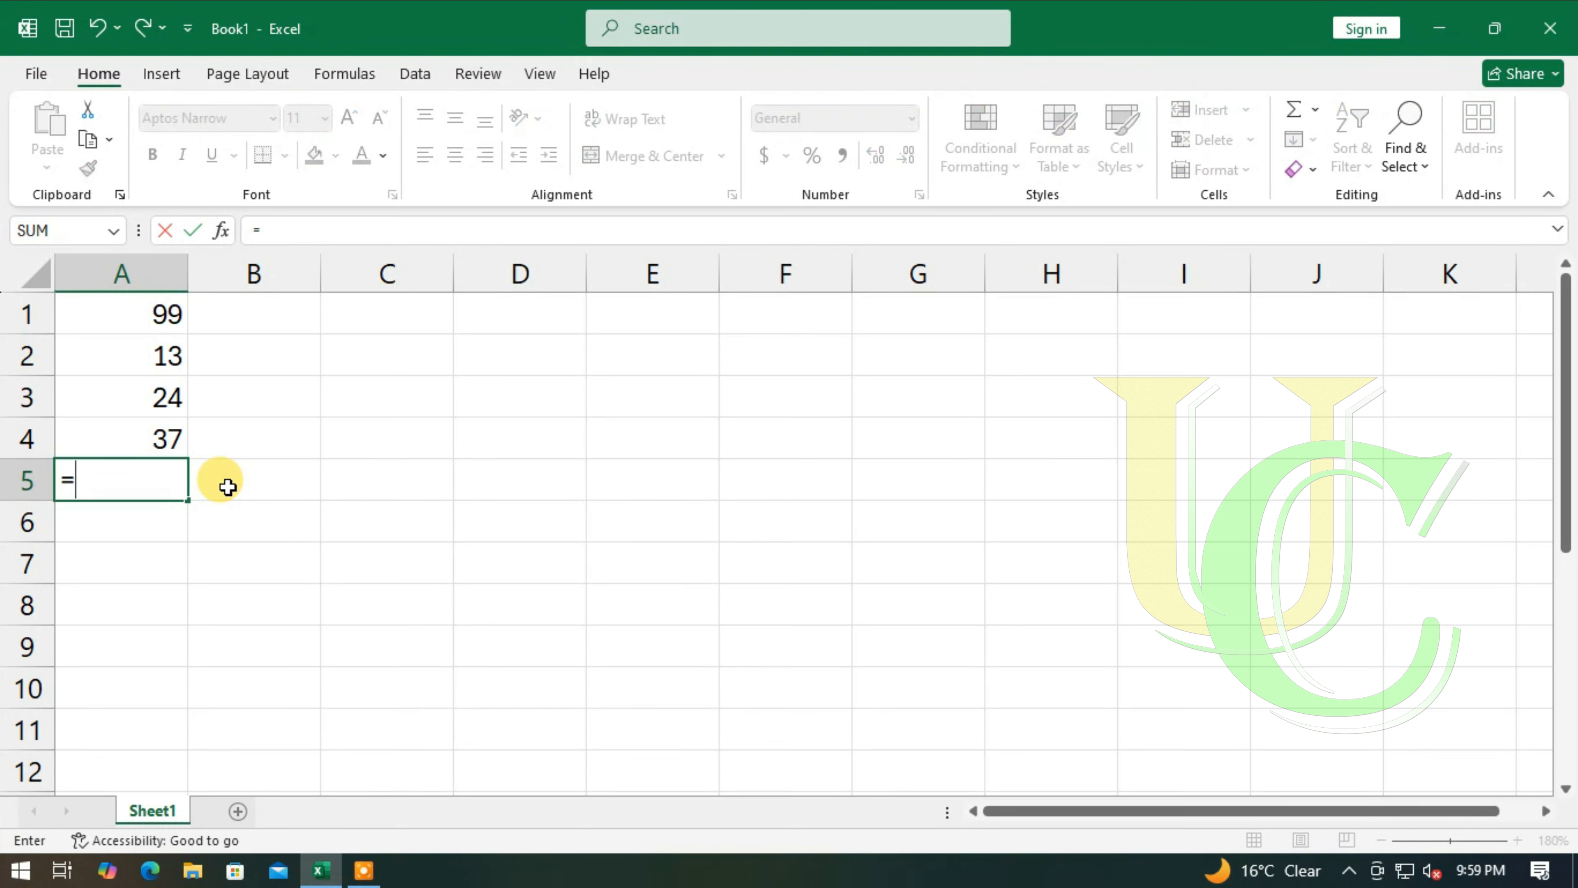
pyautogui.write('A1-')
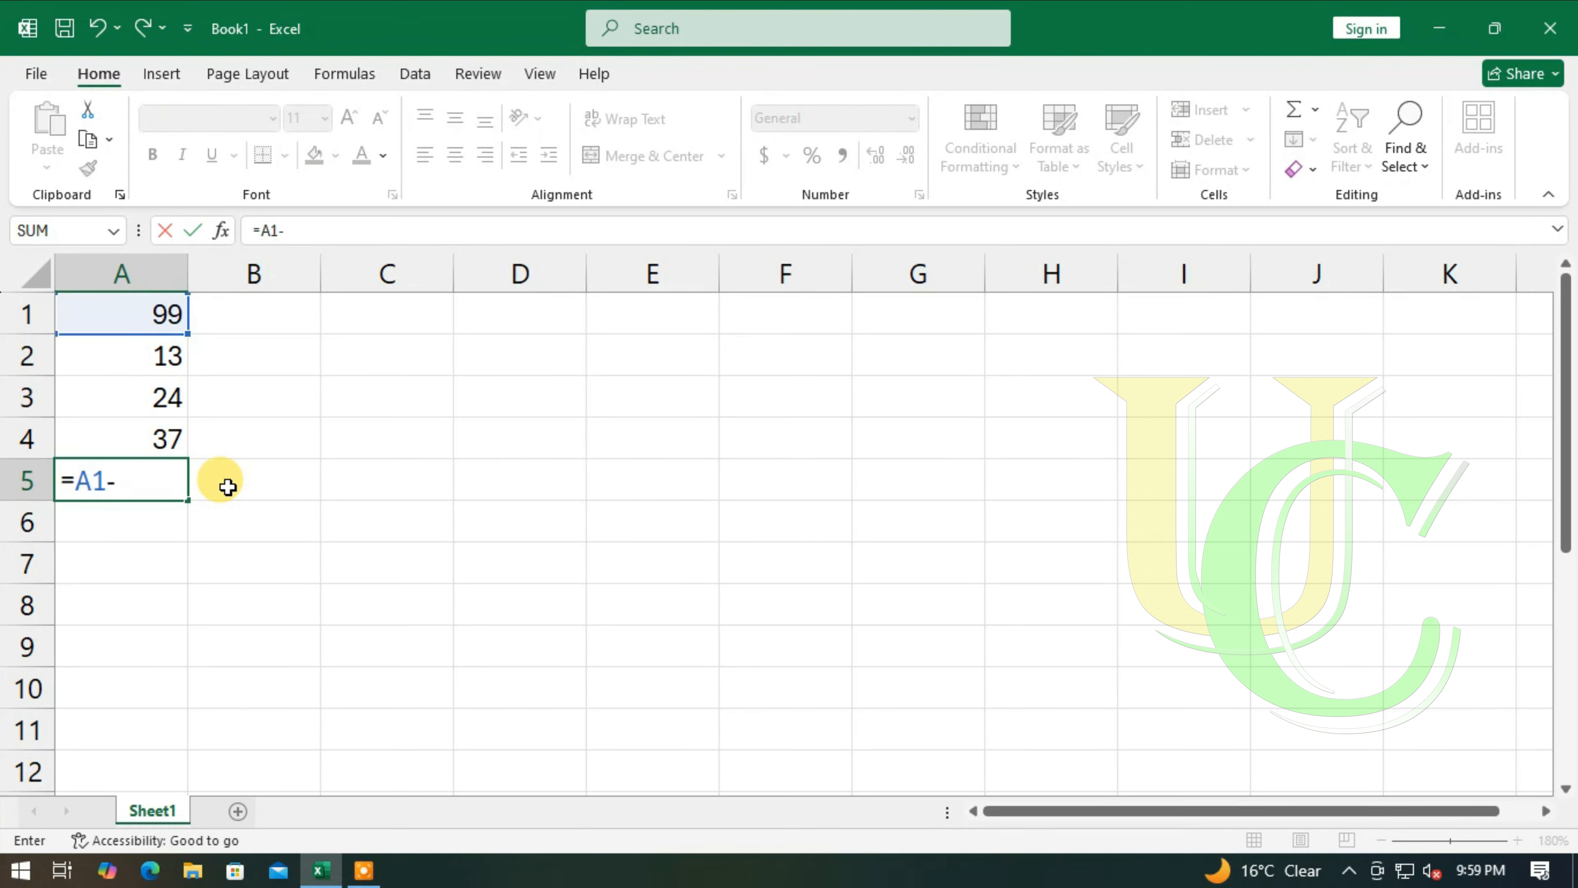
pyautogui.write('SU')
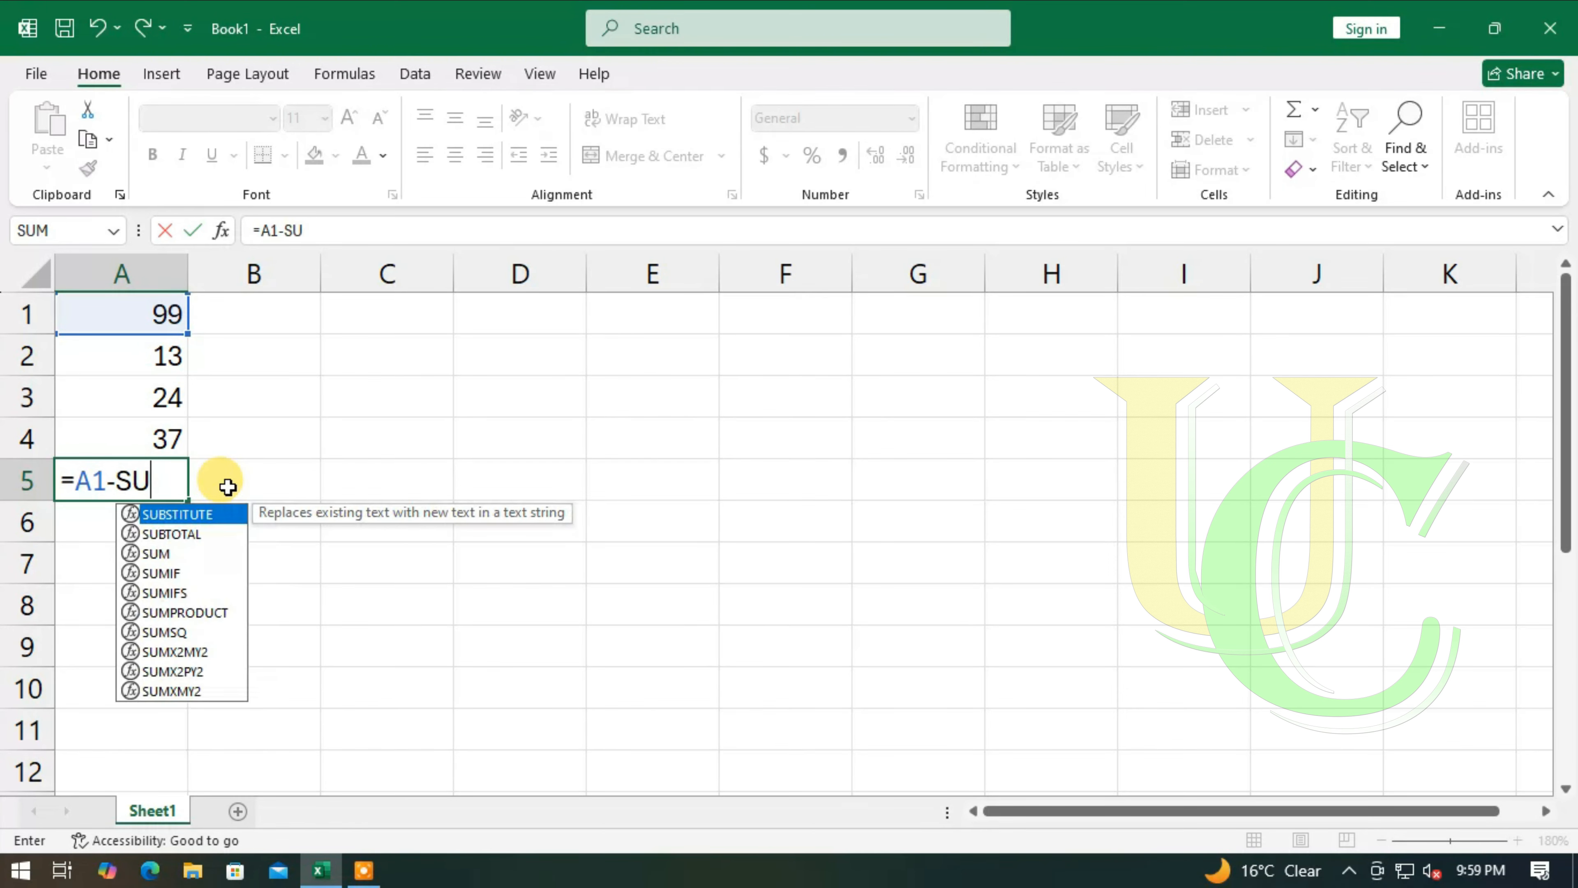
pyautogui.write('M(')
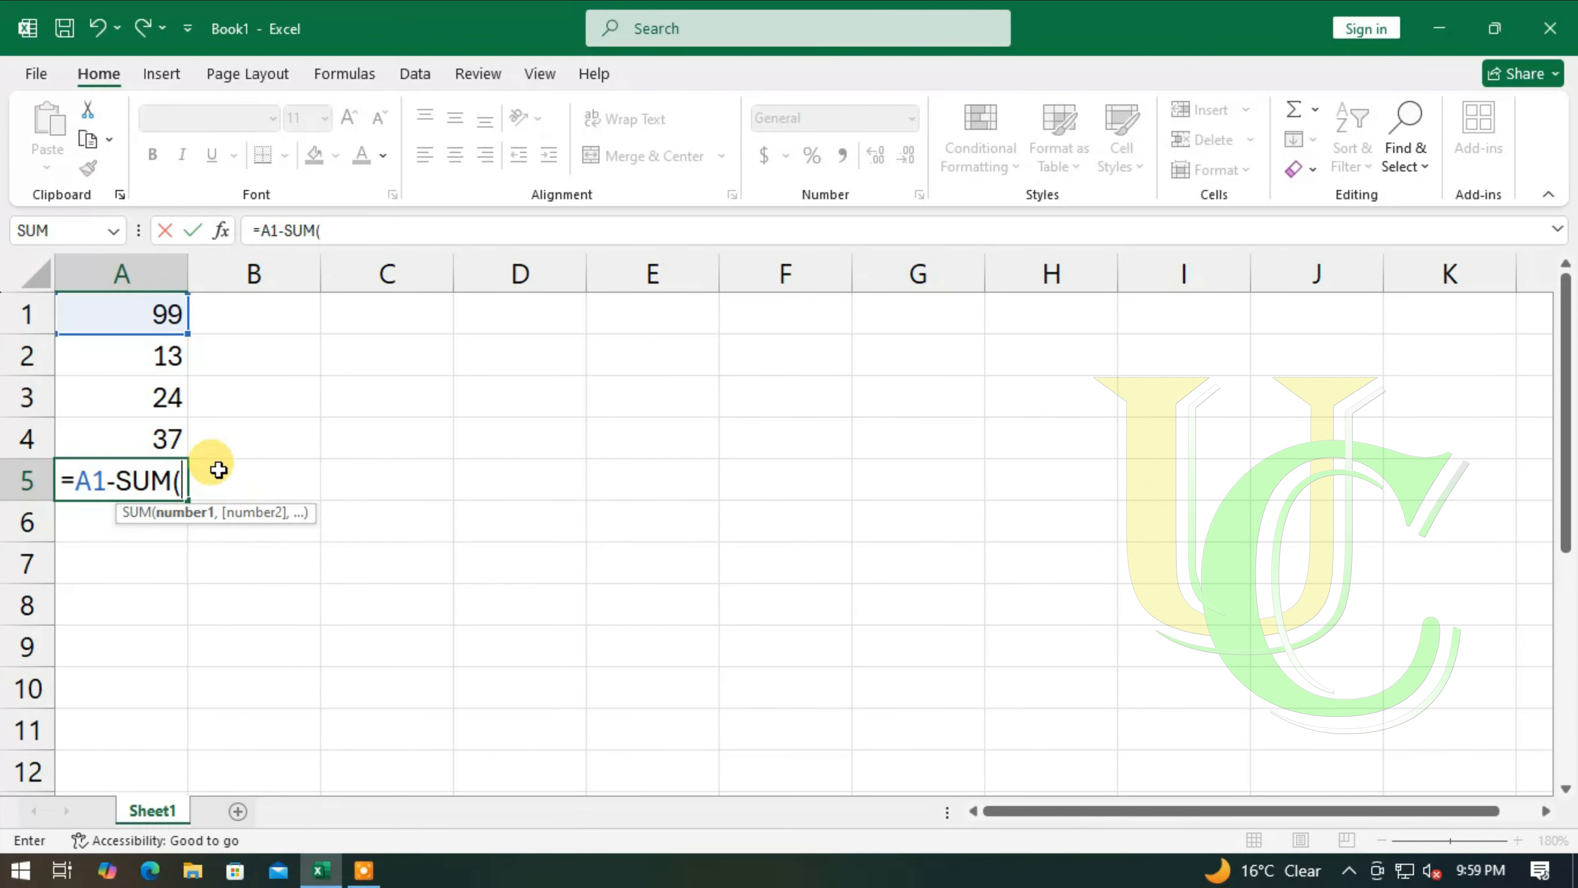
pyautogui.moveTo(161, 355); pyautogui.dragTo(145, 433)
pyautogui.press('Return')
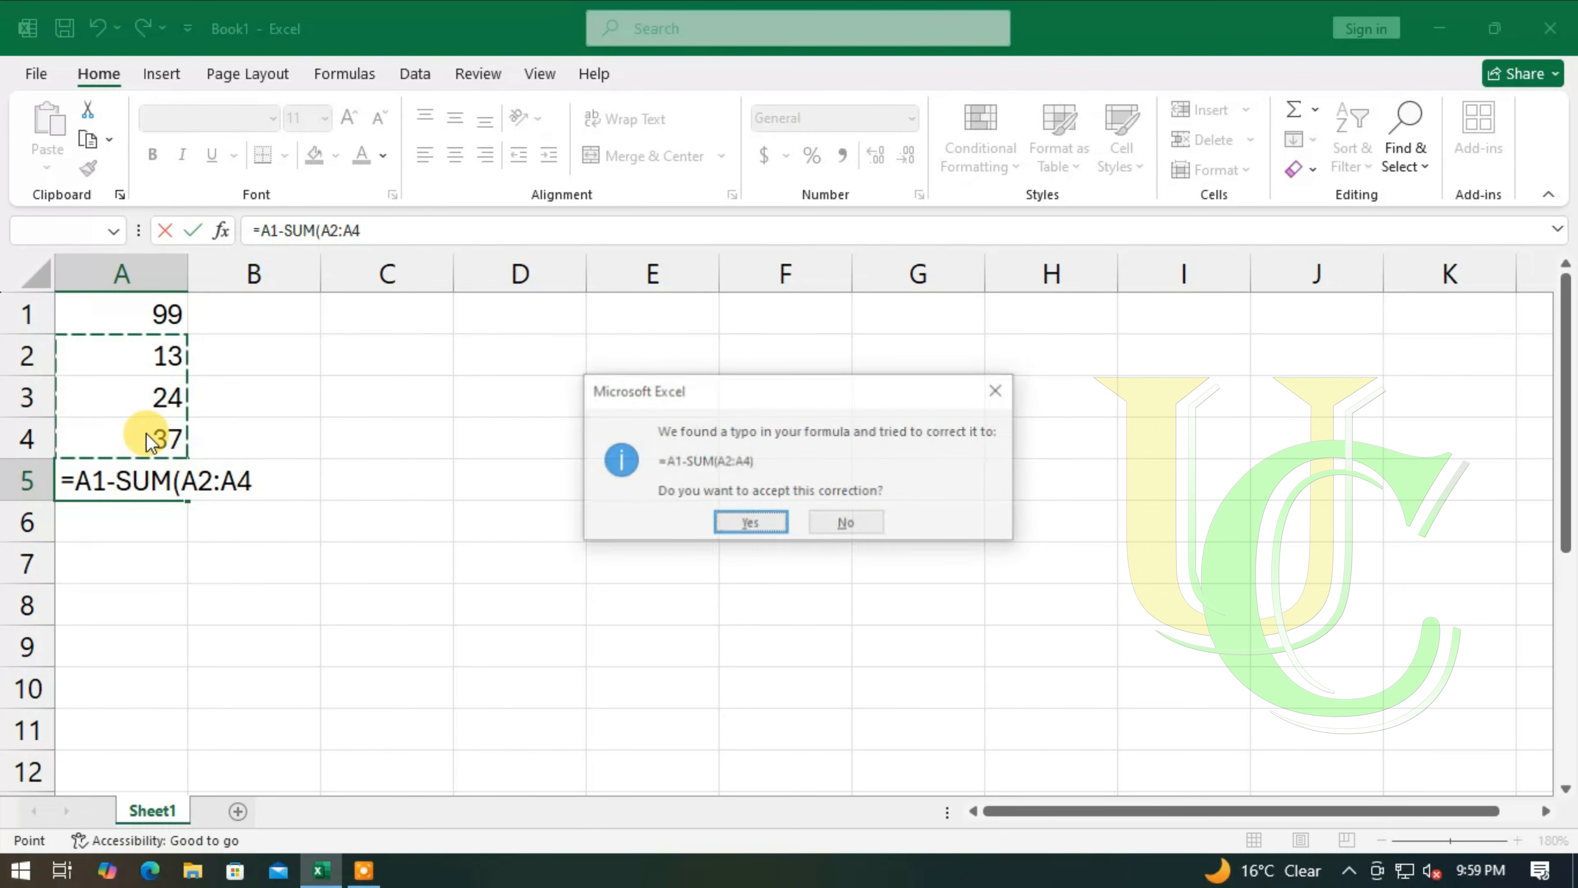
pyautogui.press('Return')
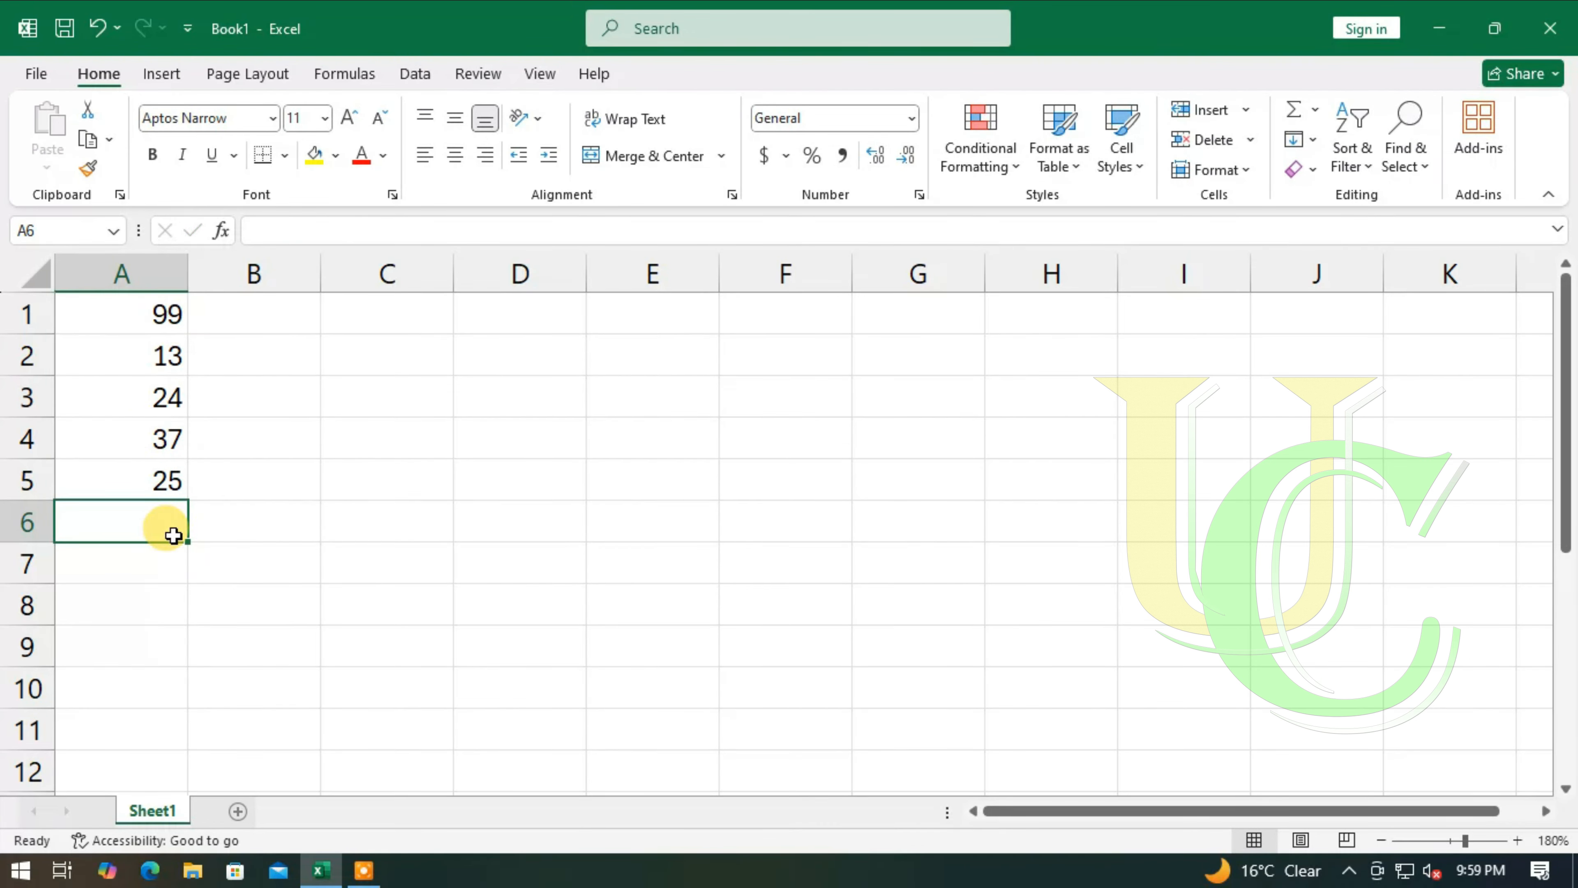
# - Clear the formula from A5 and change the numbers in A2, A3 and A4 to -13, -24 and -37
pyautogui.click(163, 475)
pyautogui.press('Delete')
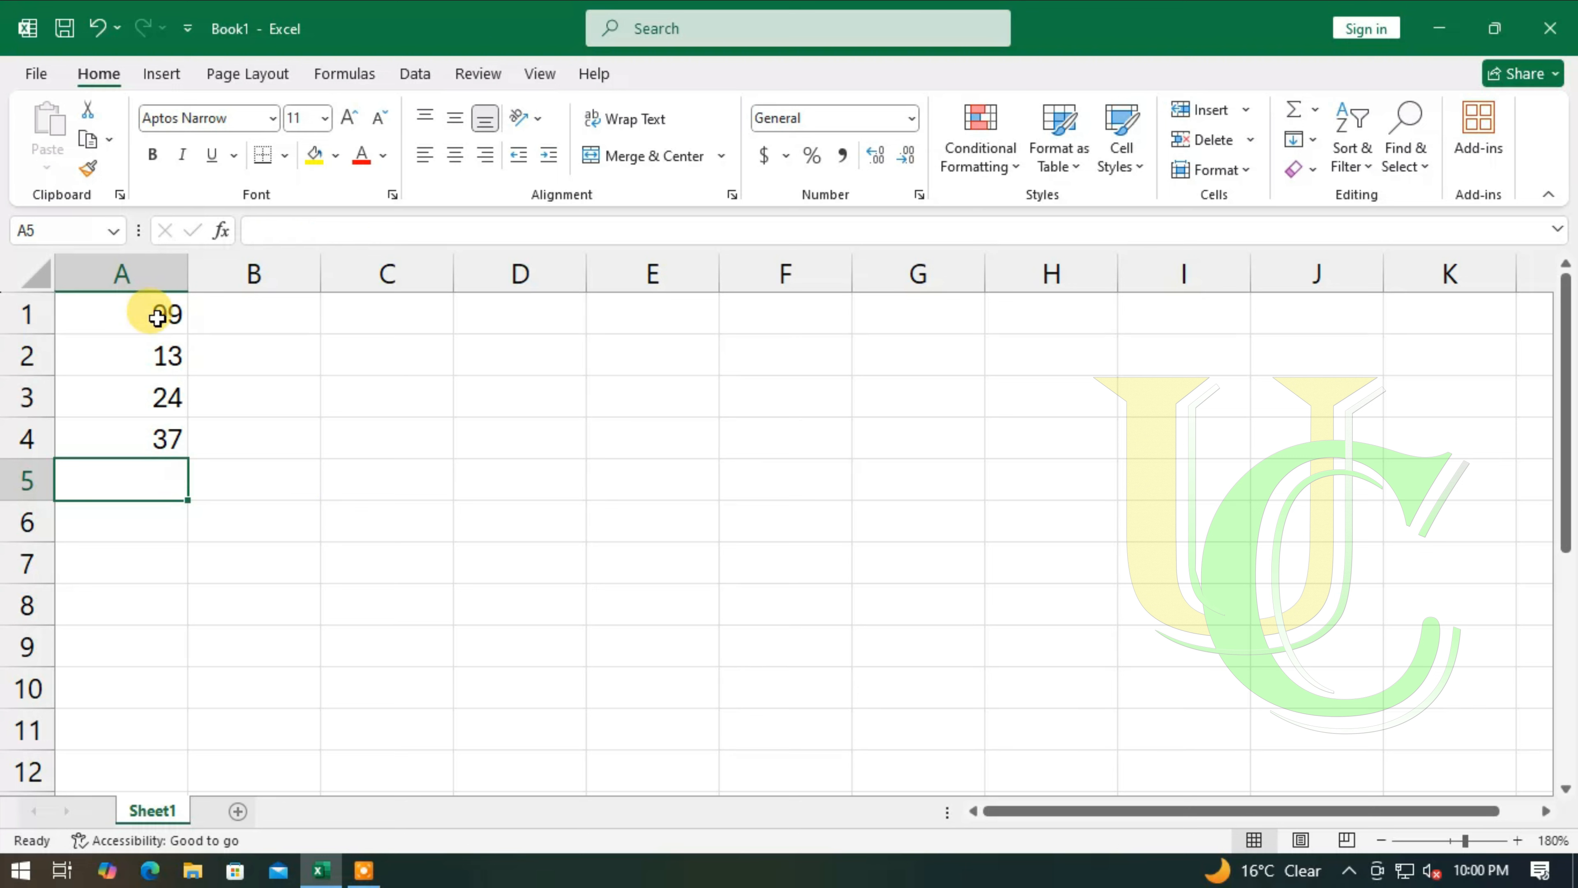
pyautogui.moveTo(156, 317); pyautogui.dragTo(156, 440)
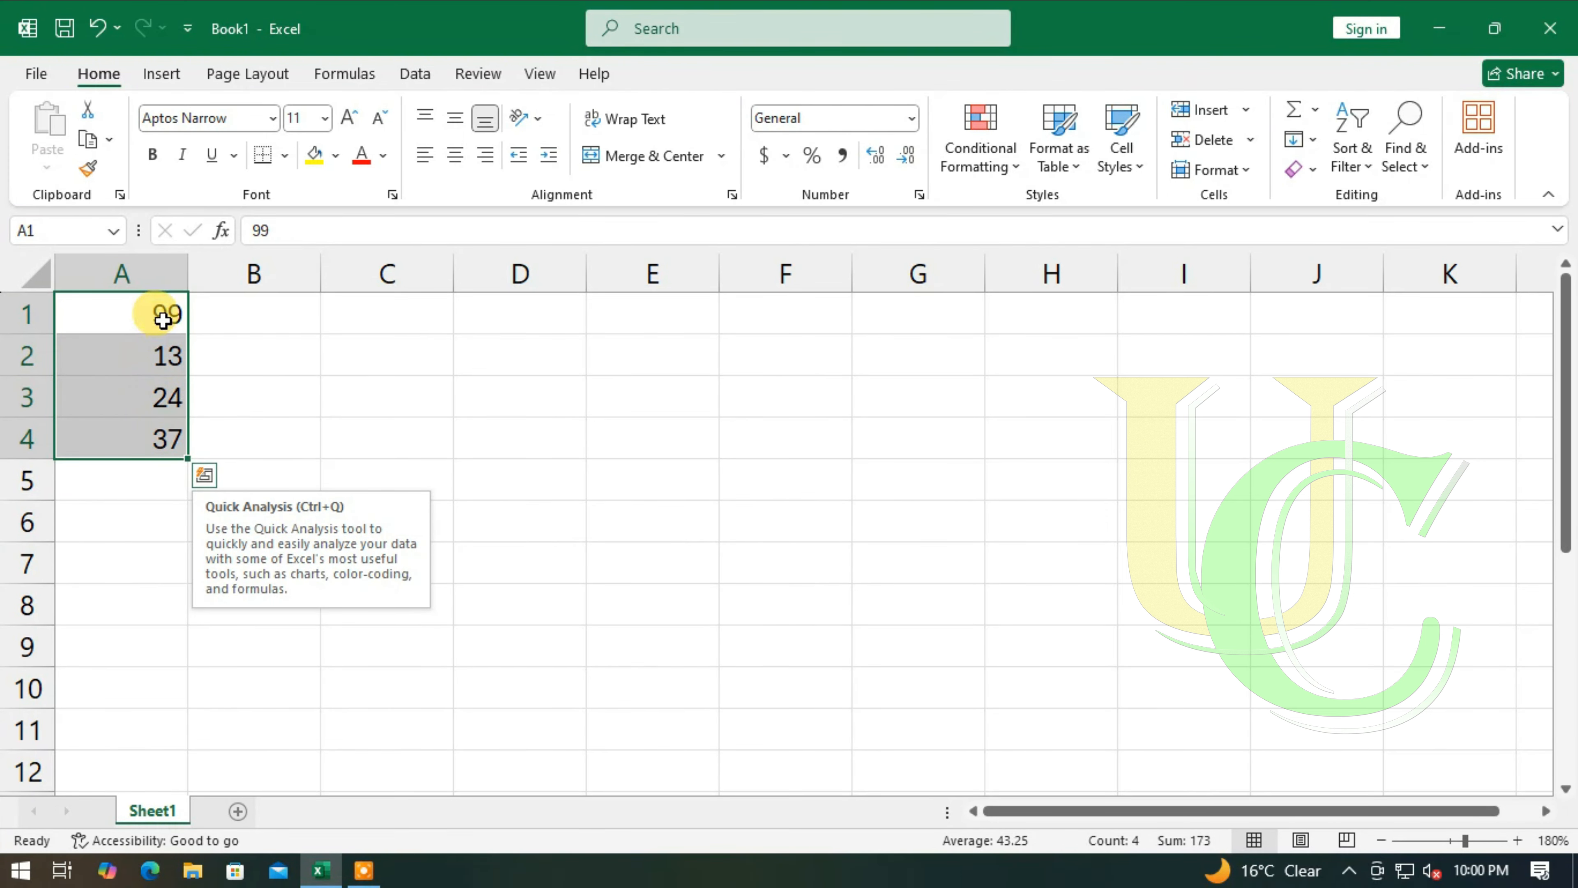
pyautogui.click(150, 317)
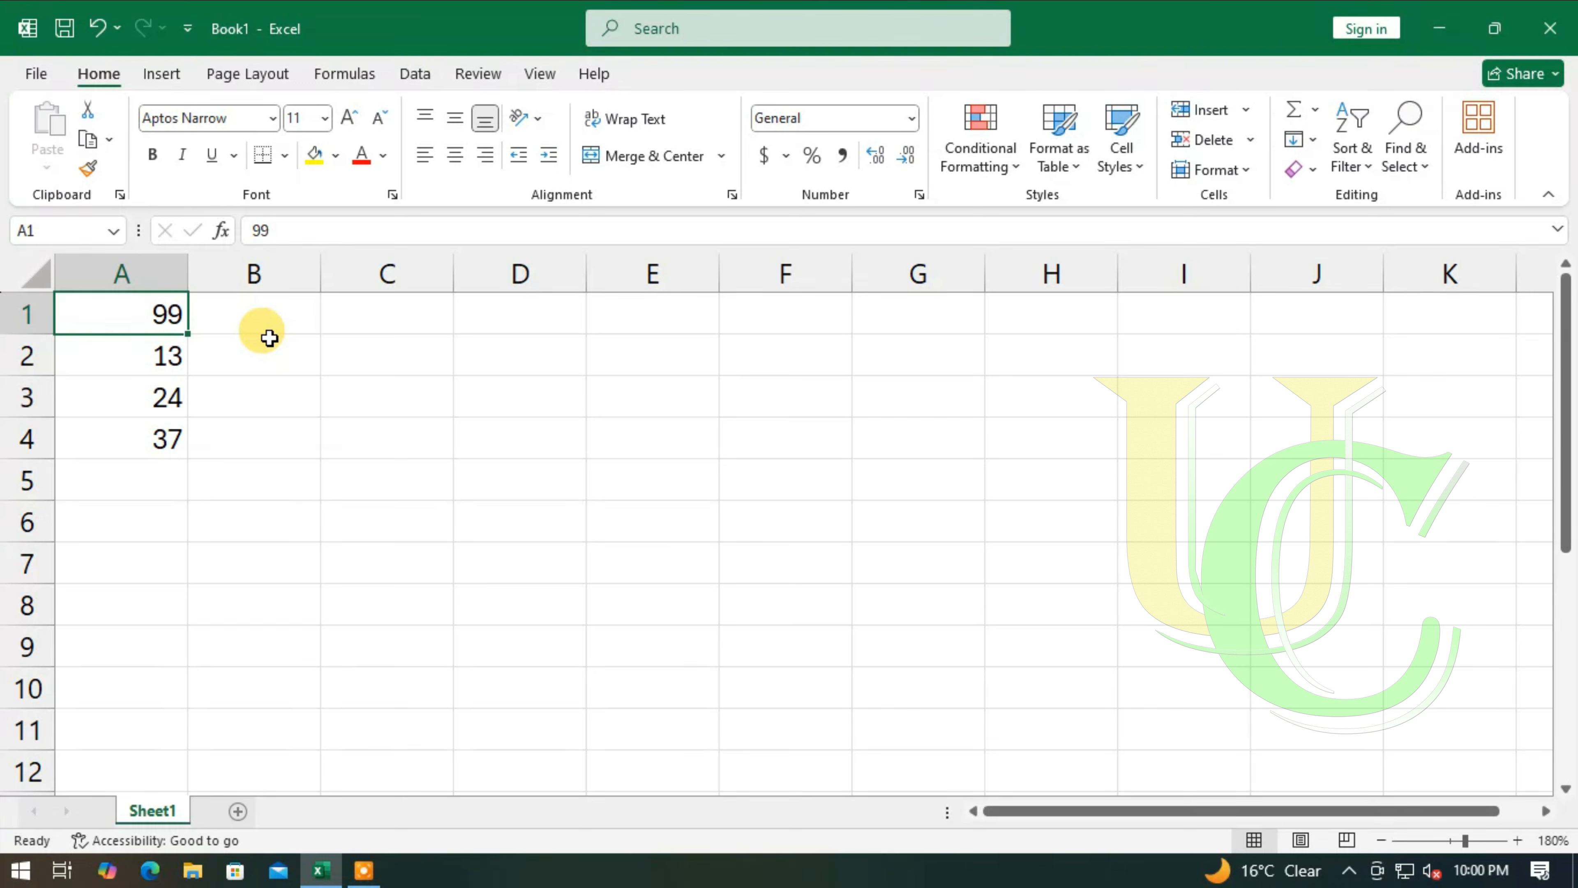
pyautogui.press('Down')
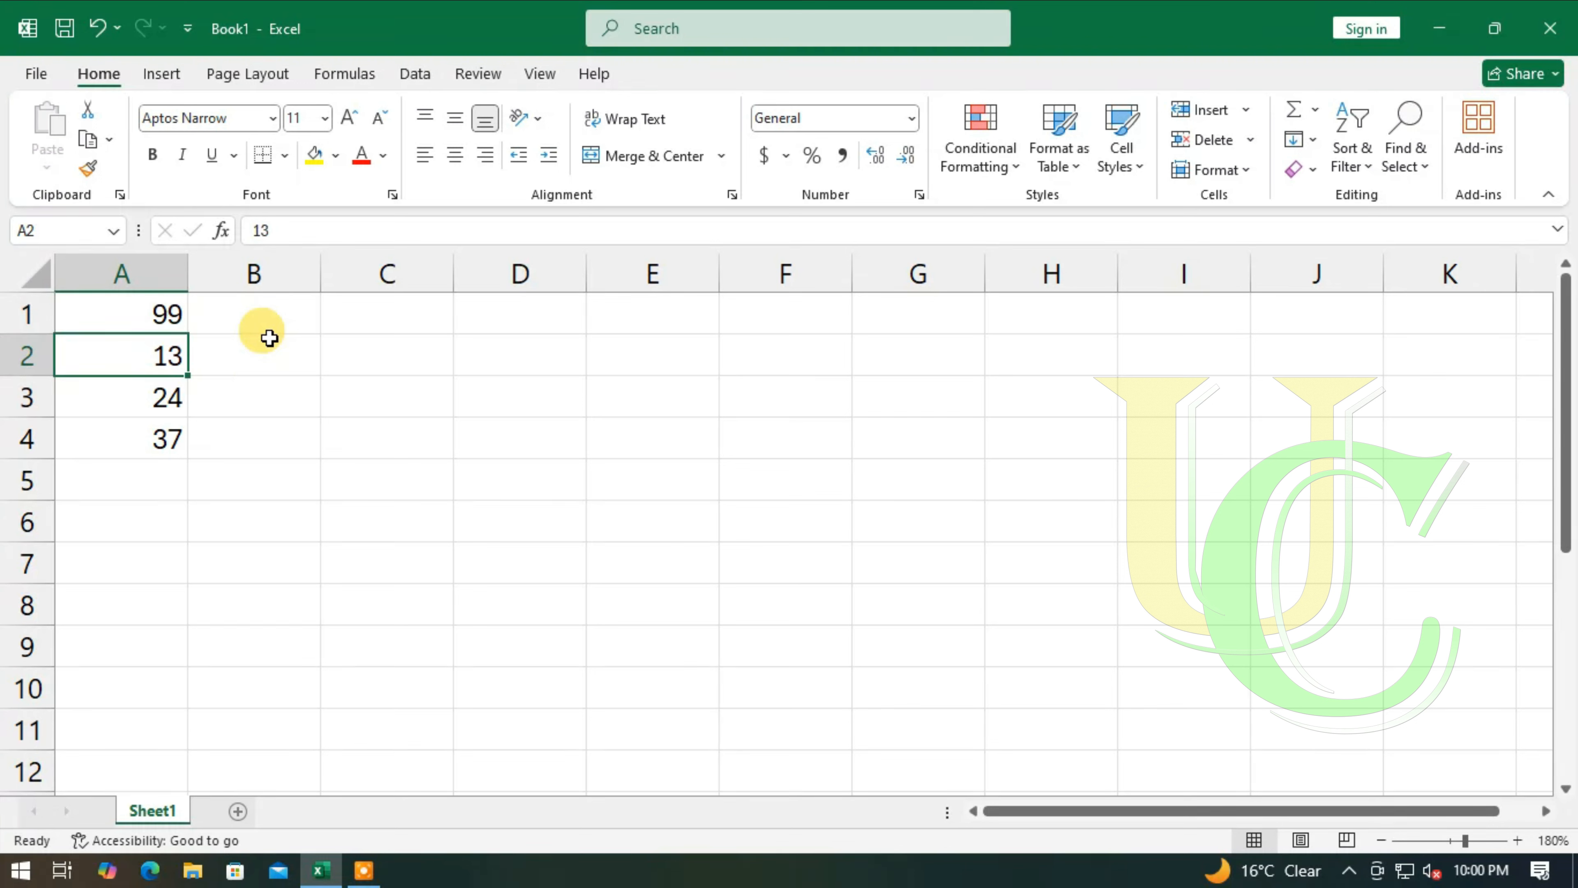
pyautogui.write('-13')
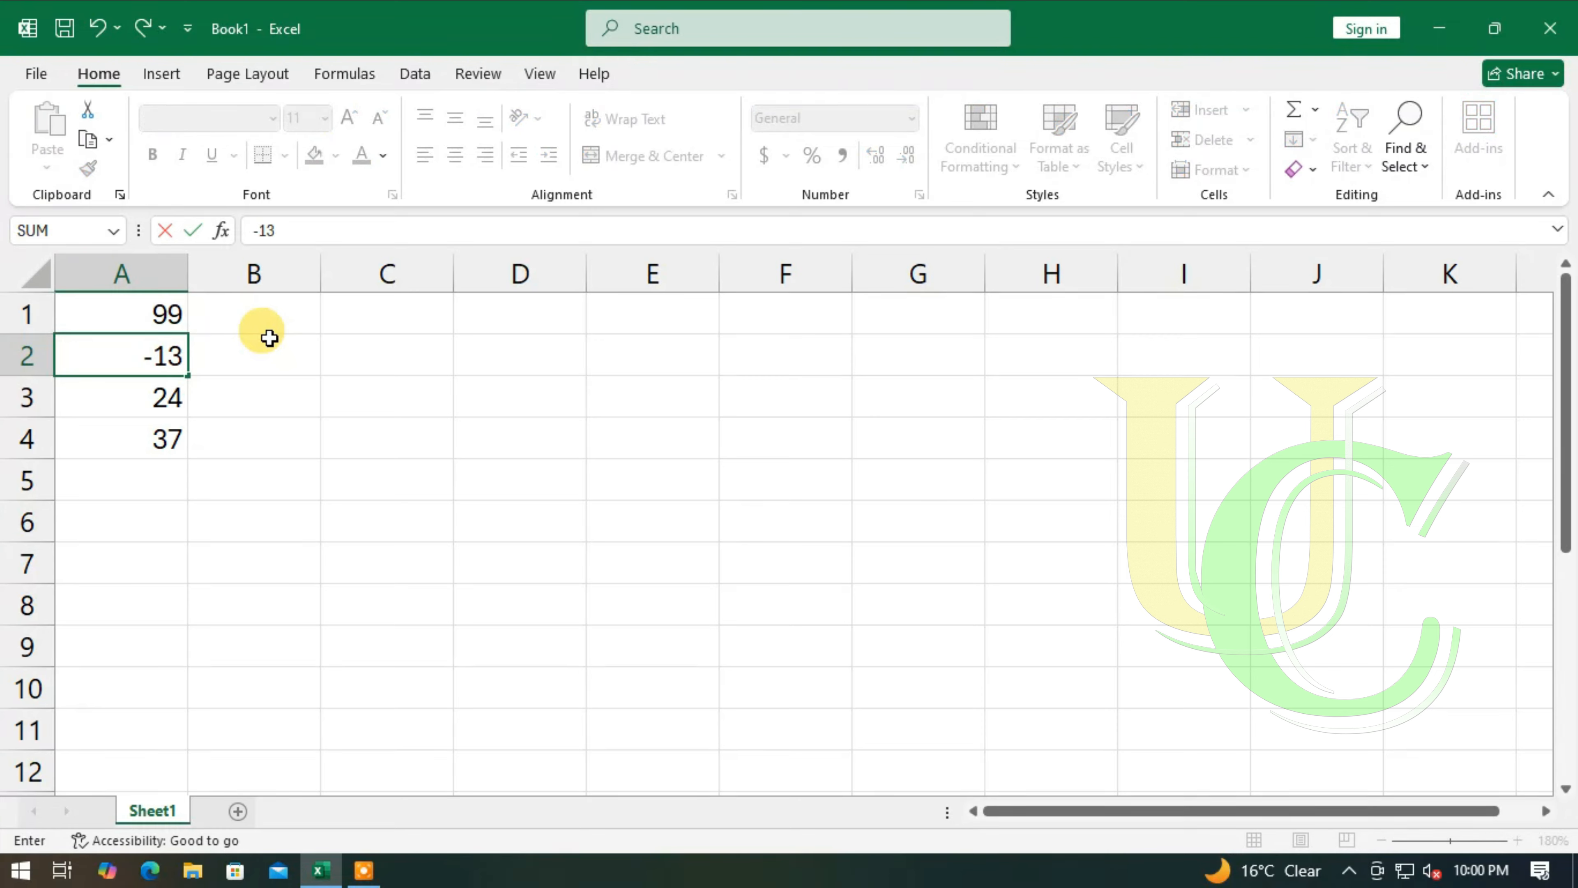
pyautogui.press('Return')
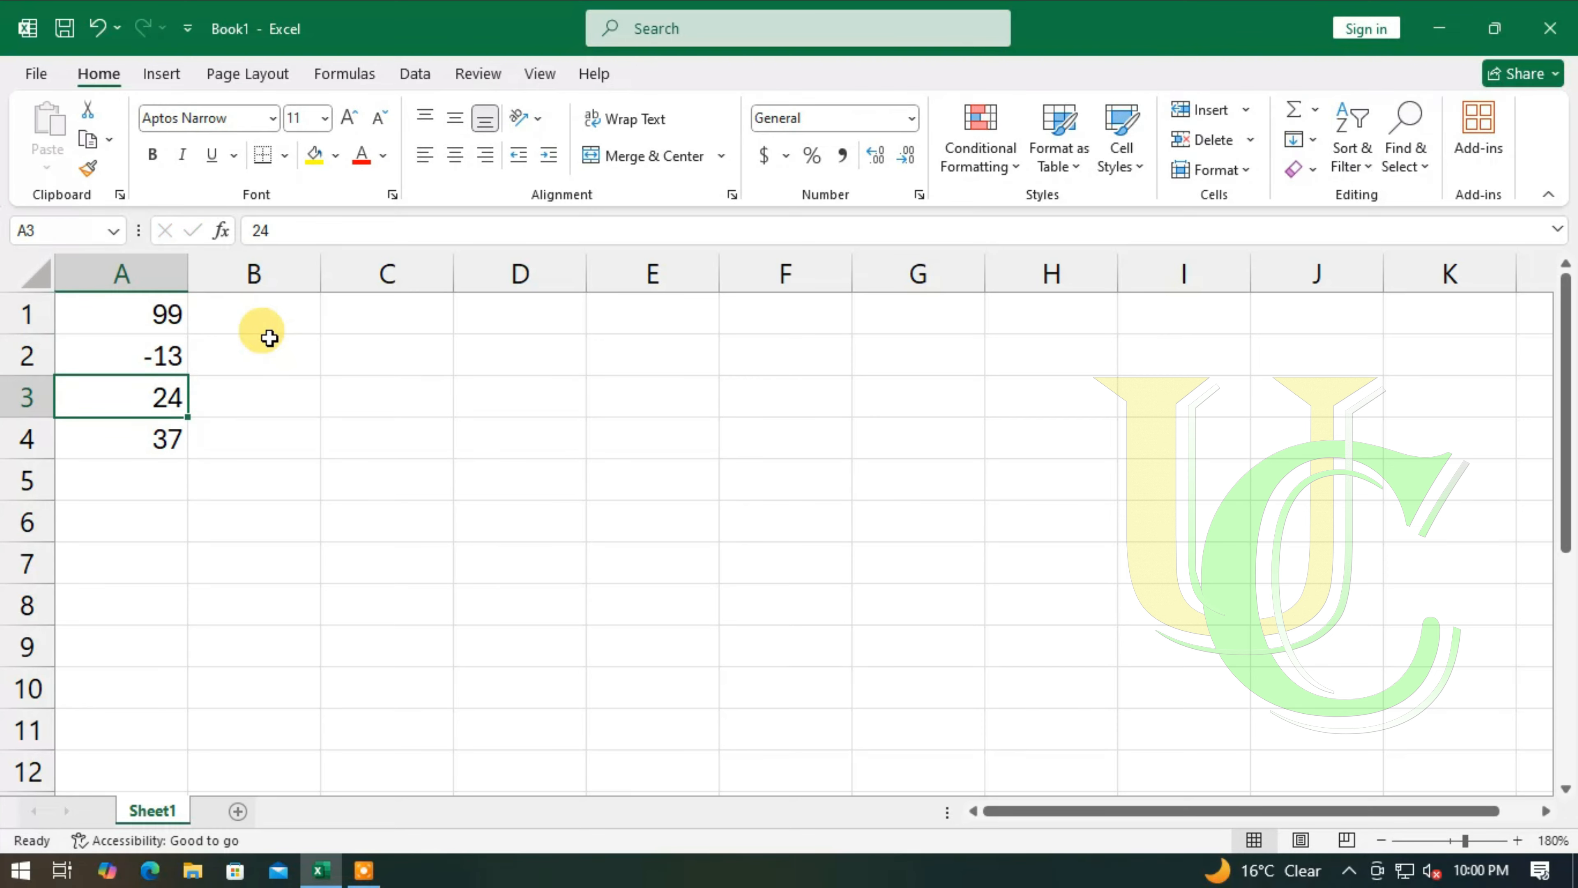
pyautogui.press('BackSpace')
pyautogui.write('-24')
pyautogui.press('Return')
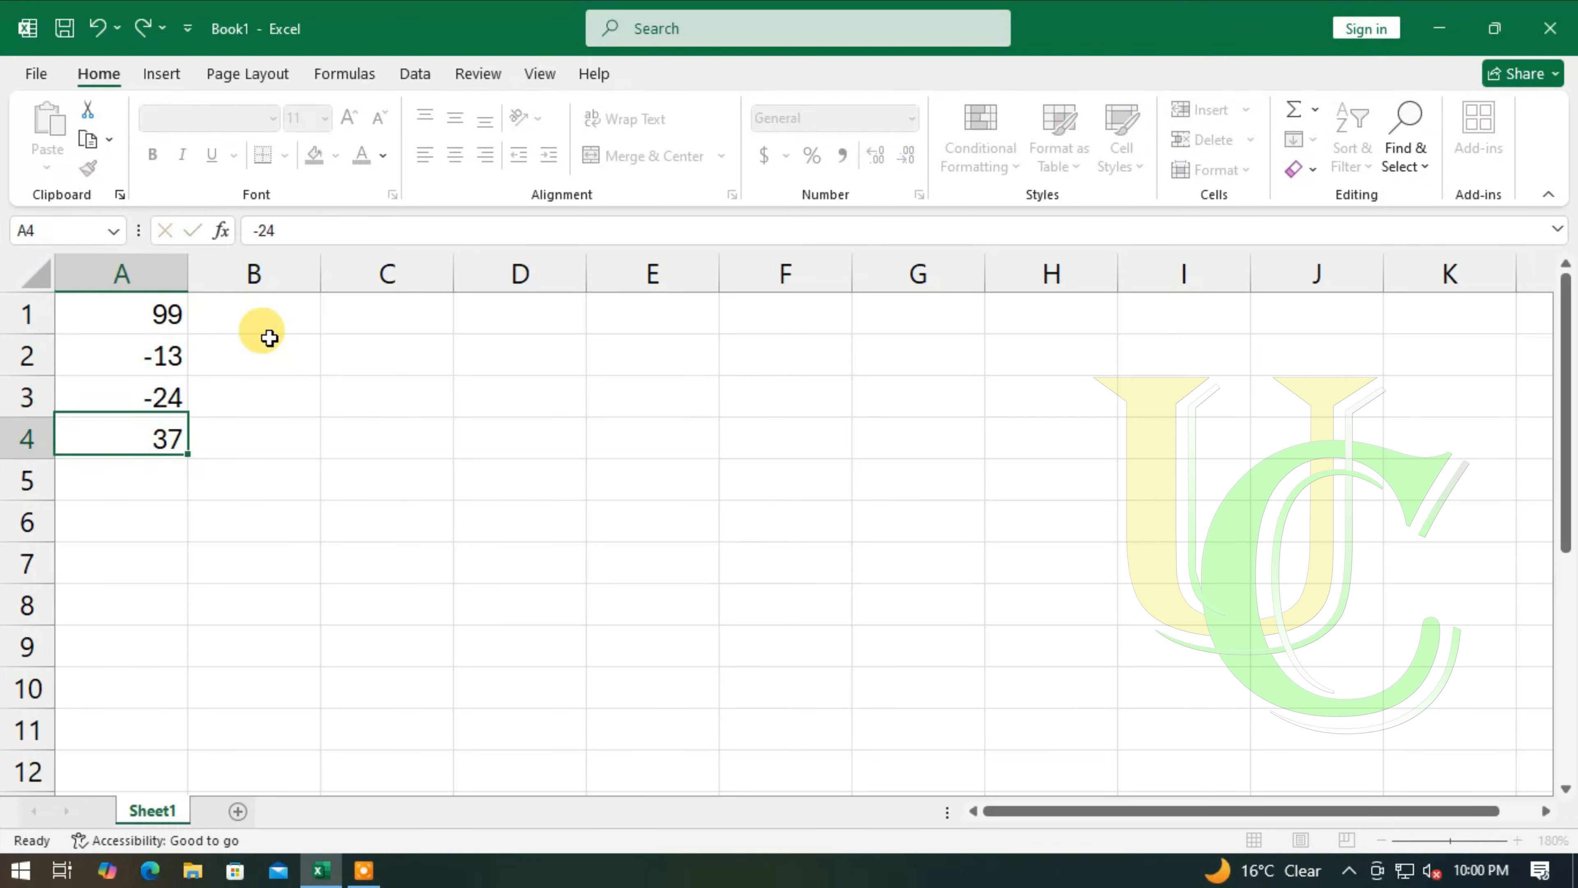
pyautogui.press('BackSpace')
pyautogui.write('-37')
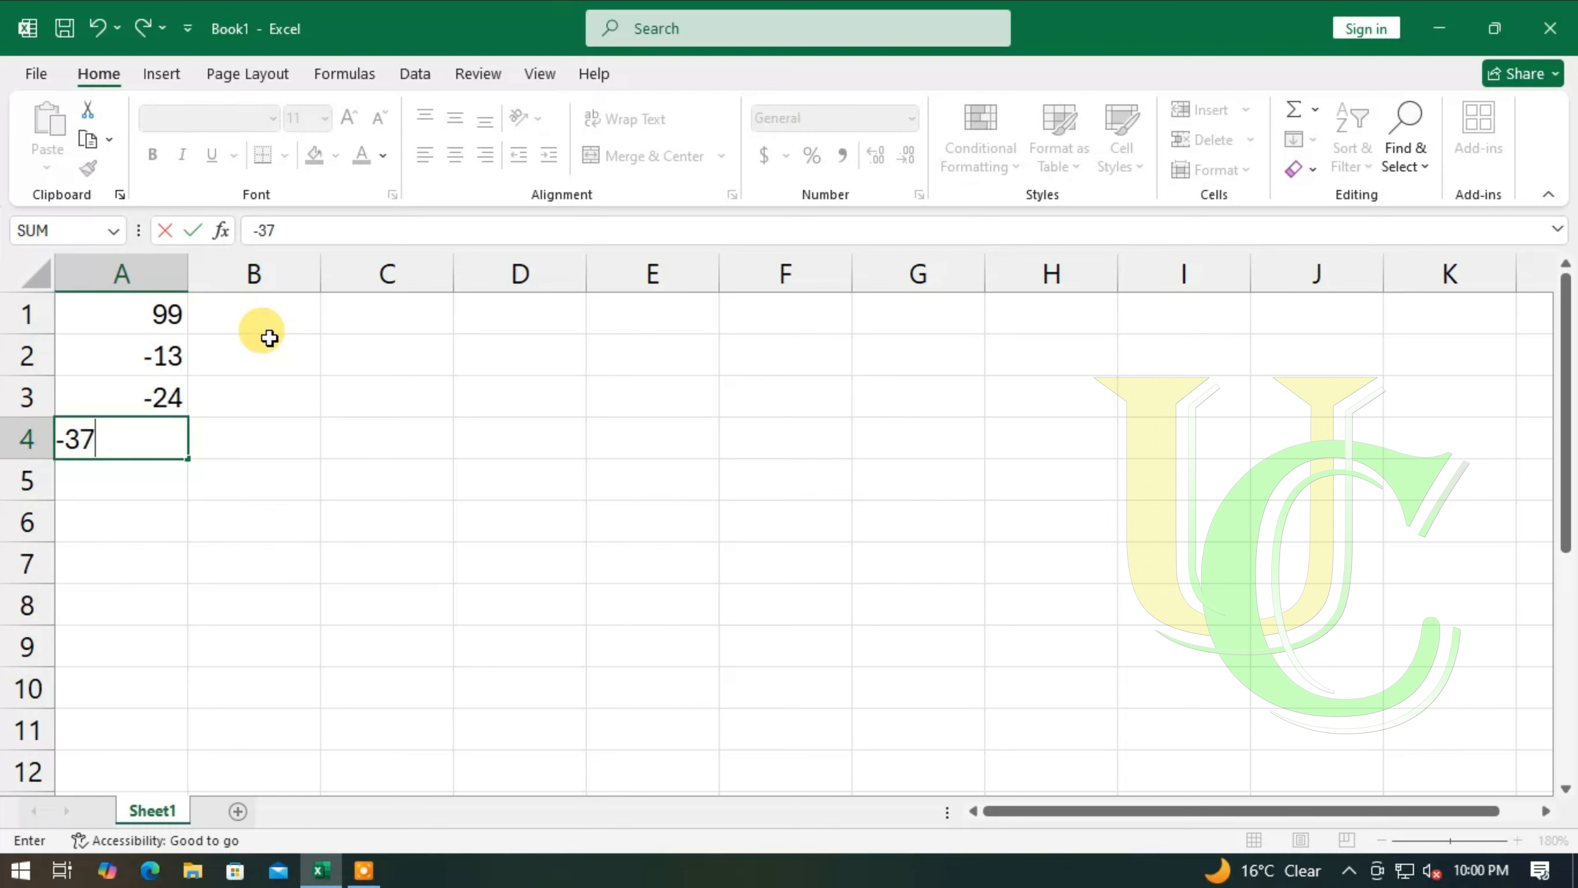
pyautogui.press('Return')
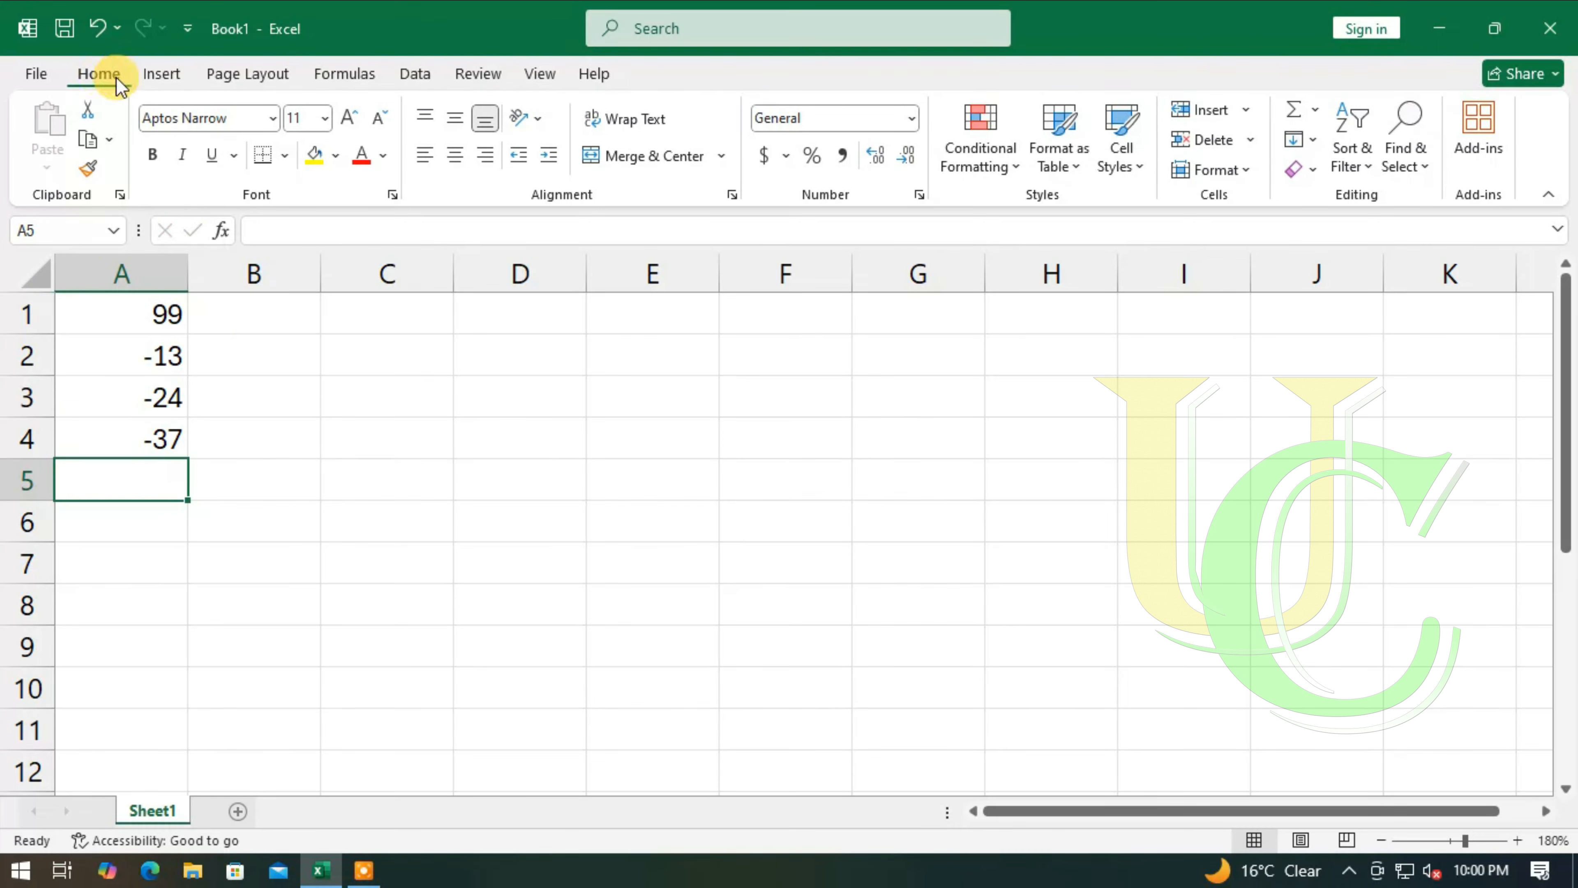
# - Total A1:A4 in cell A5 with AutoSum, clear the cell and insert the same AutoSum formula again
pyautogui.click(1300, 111)
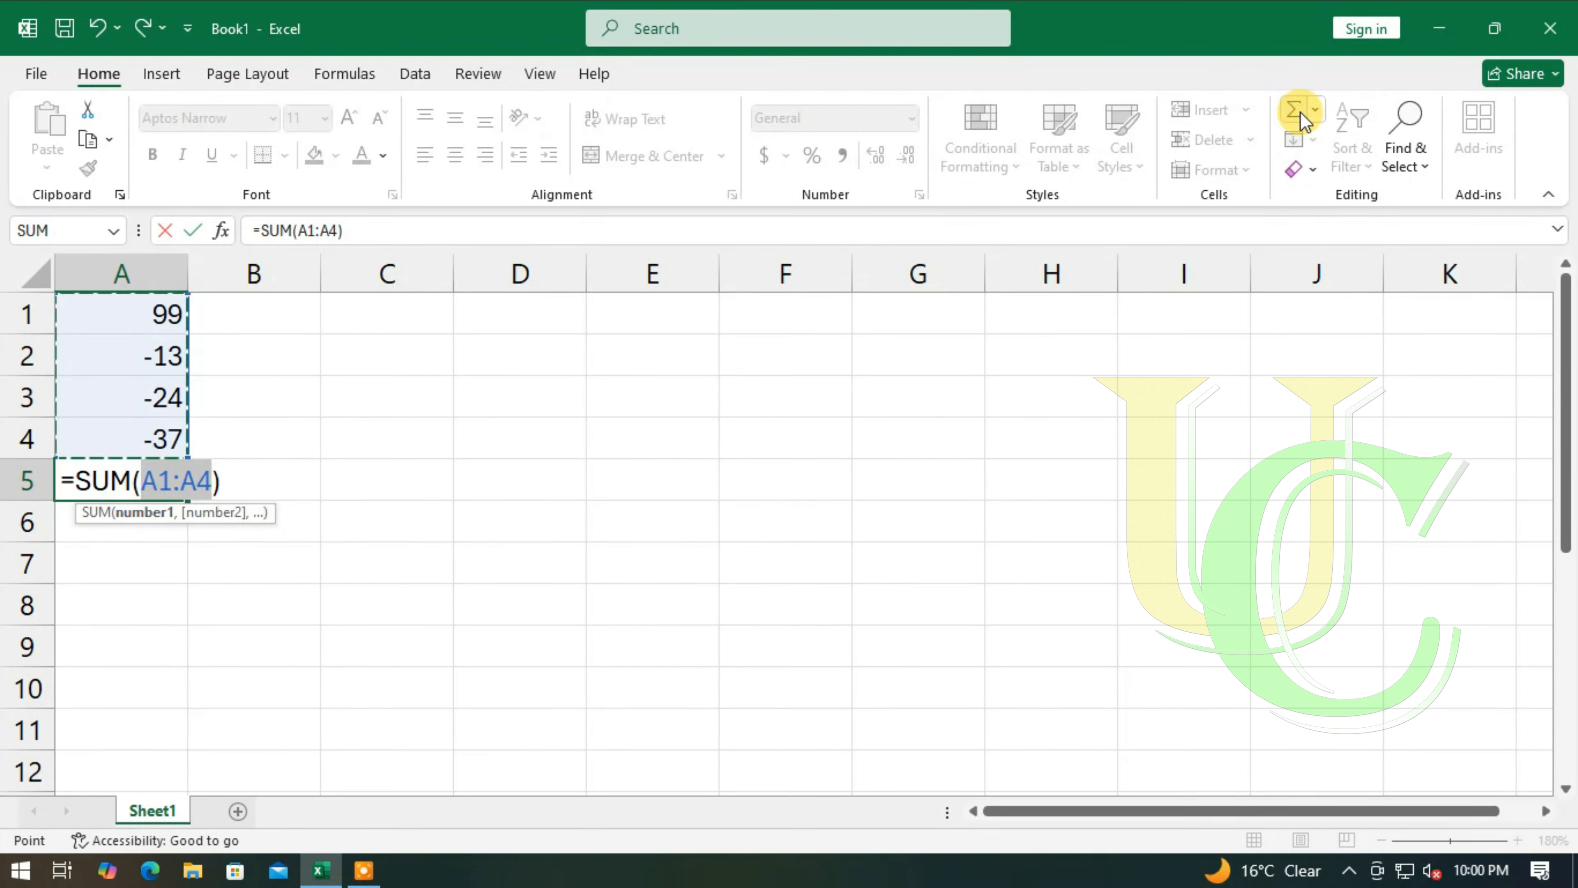
pyautogui.press('Return')
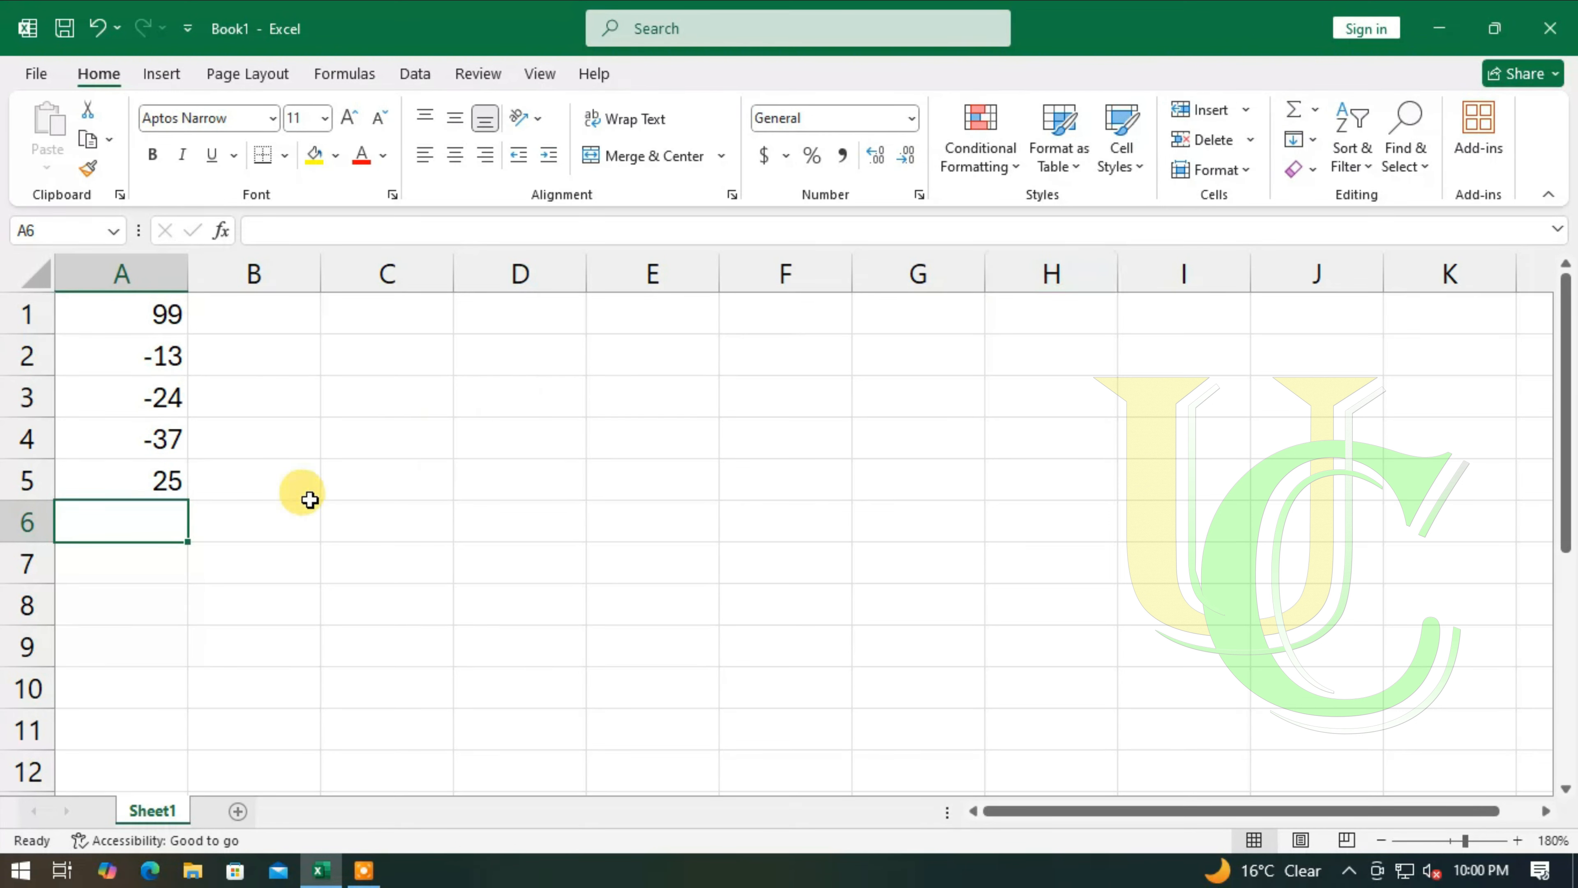
pyautogui.click(168, 483)
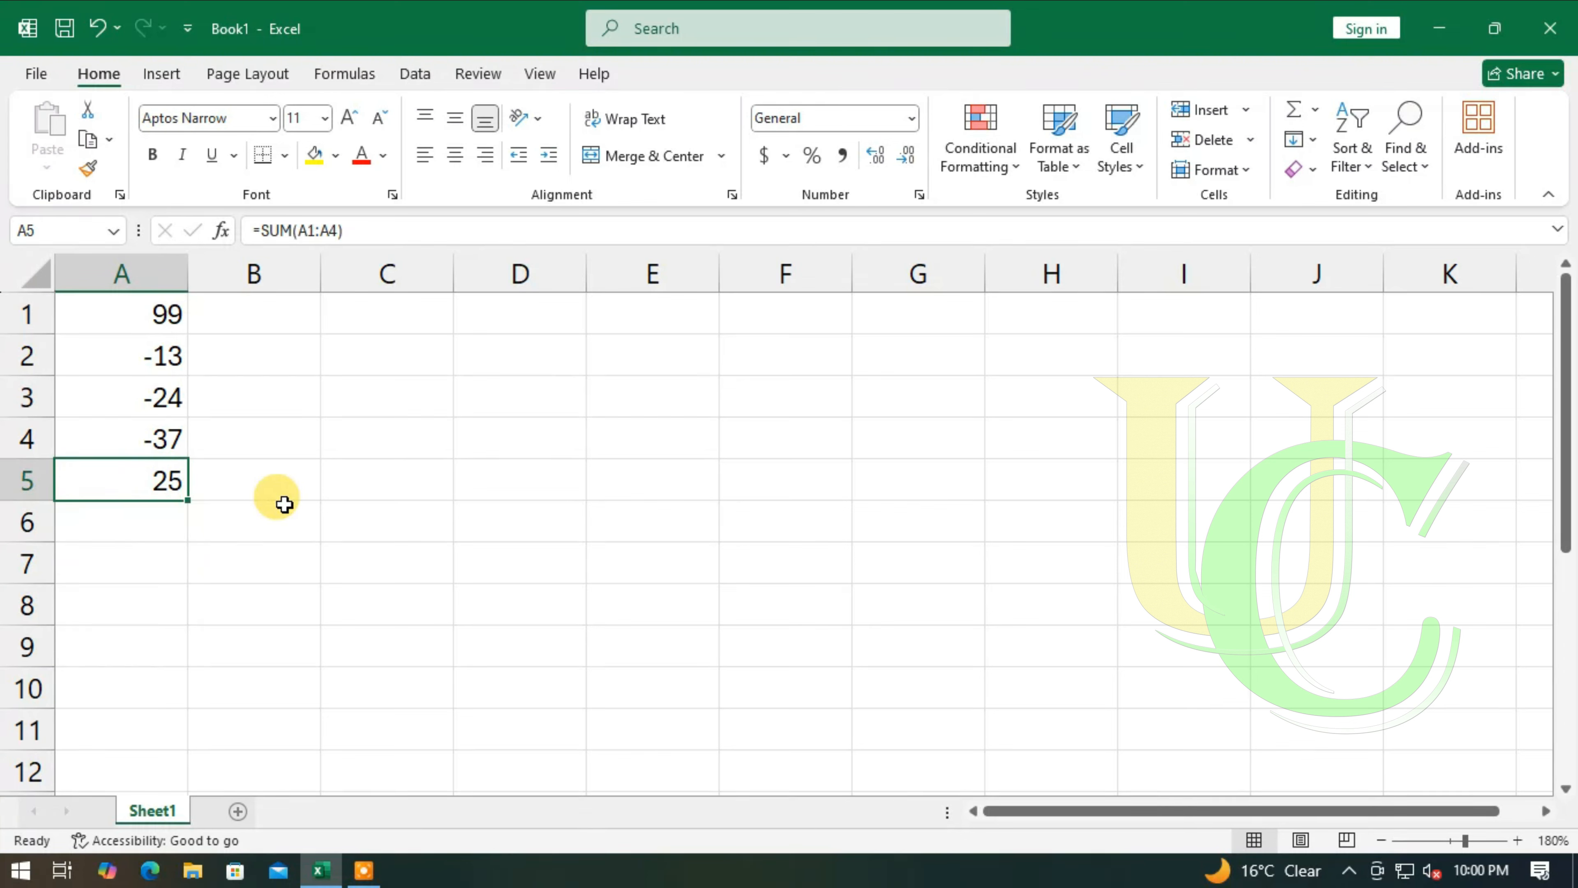
pyautogui.press('Delete')
pyautogui.hotkey('alt', '=')
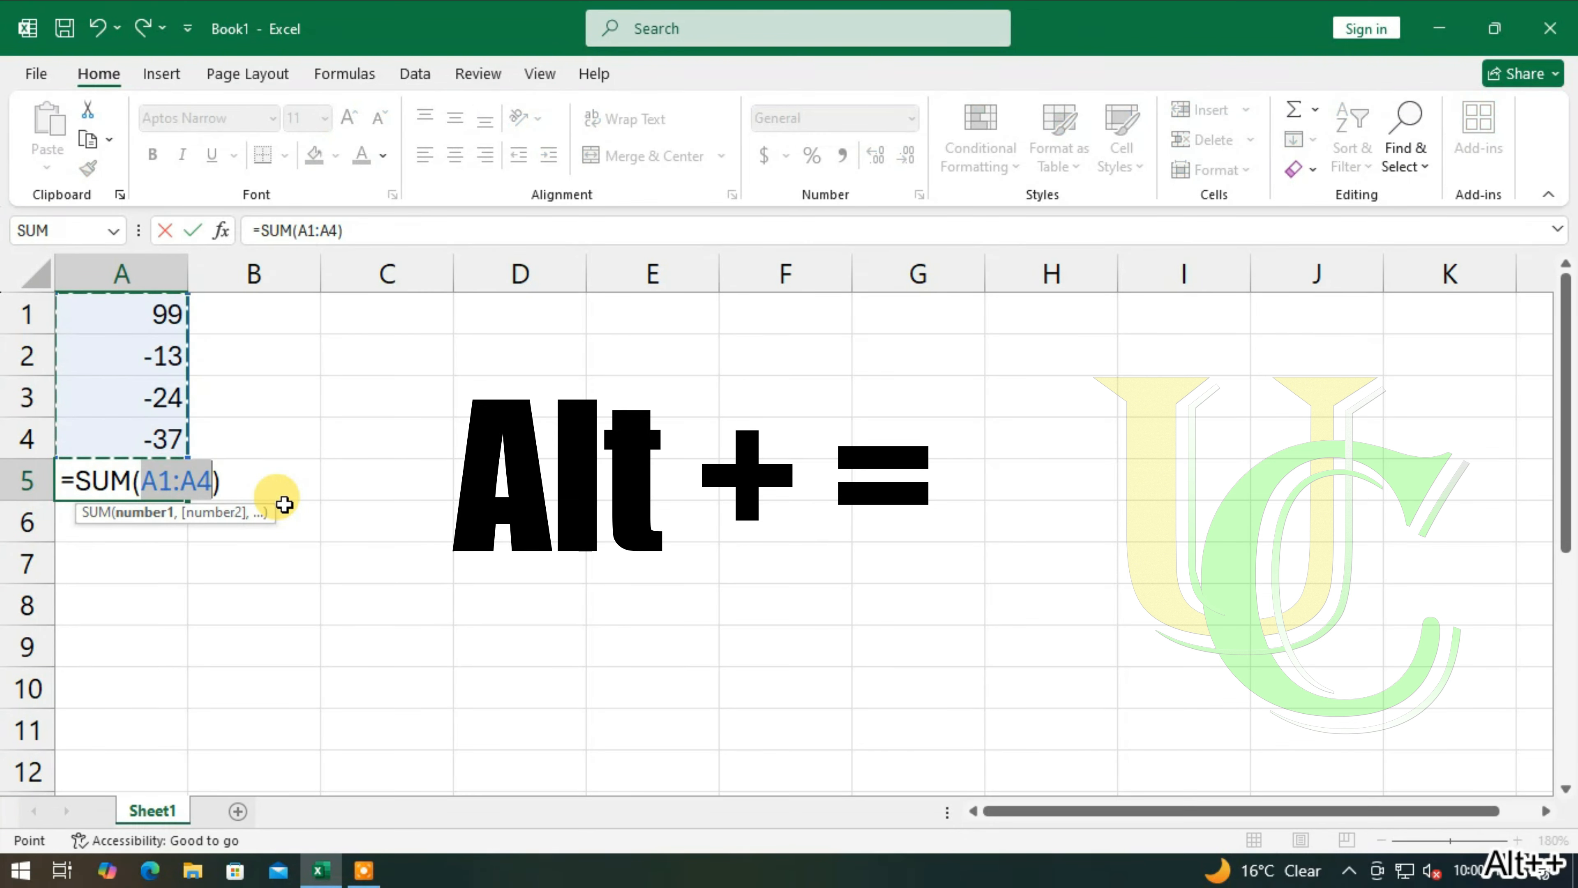
pyautogui.press('Return')
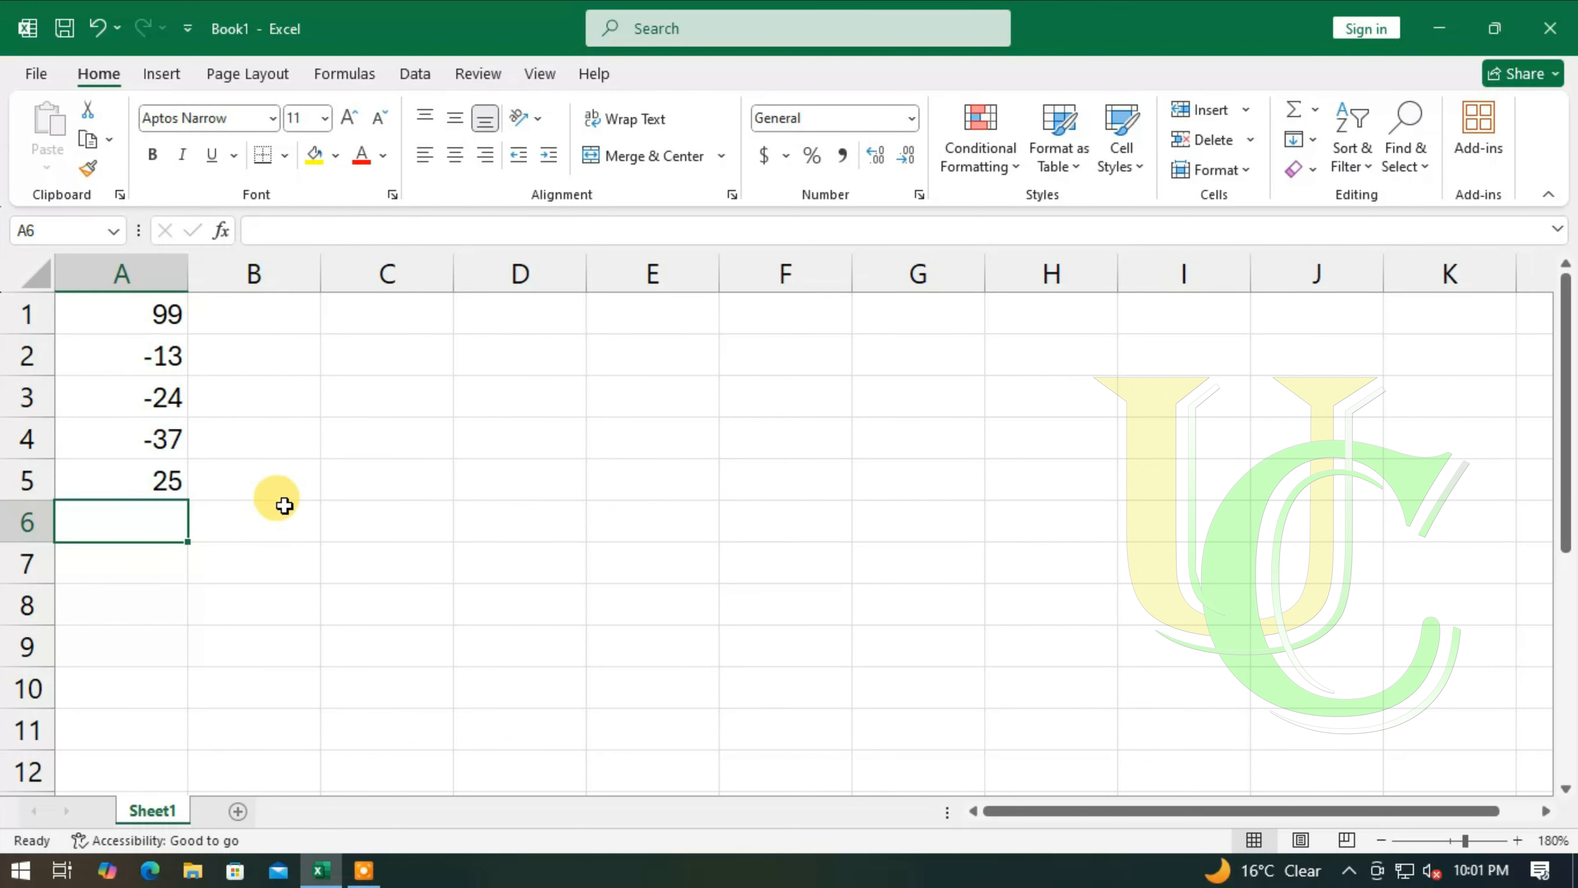
# - Clear cells A1 to A6 and enter 99 in B1, 13 in B7, 24 in D5 and 37 in G8
pyautogui.moveTo(101, 312); pyautogui.dragTo(153, 501)
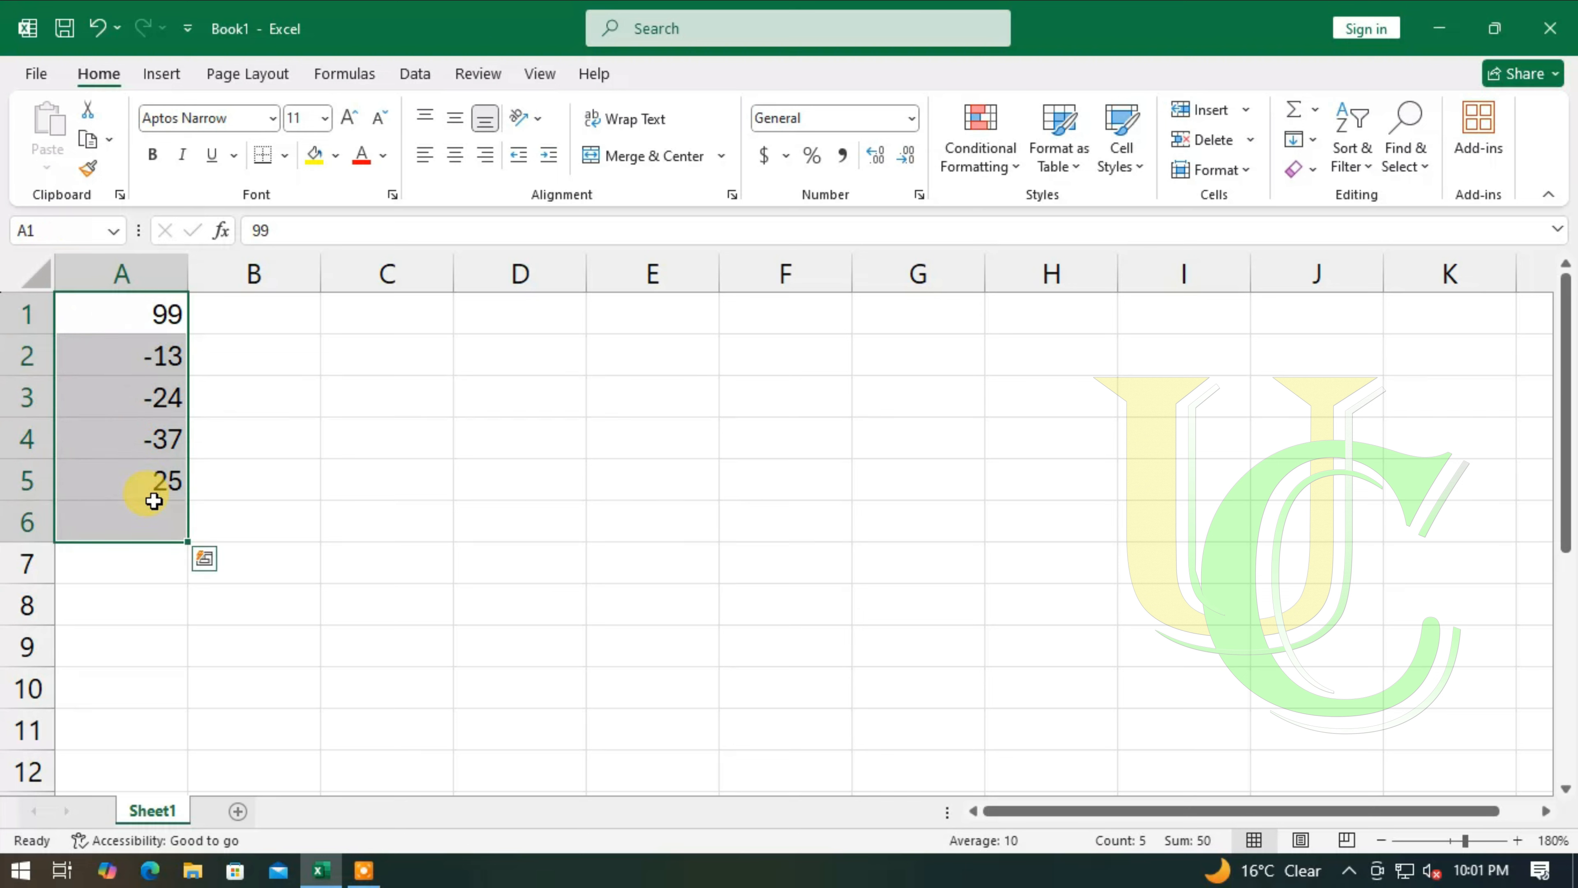
pyautogui.press('Delete')
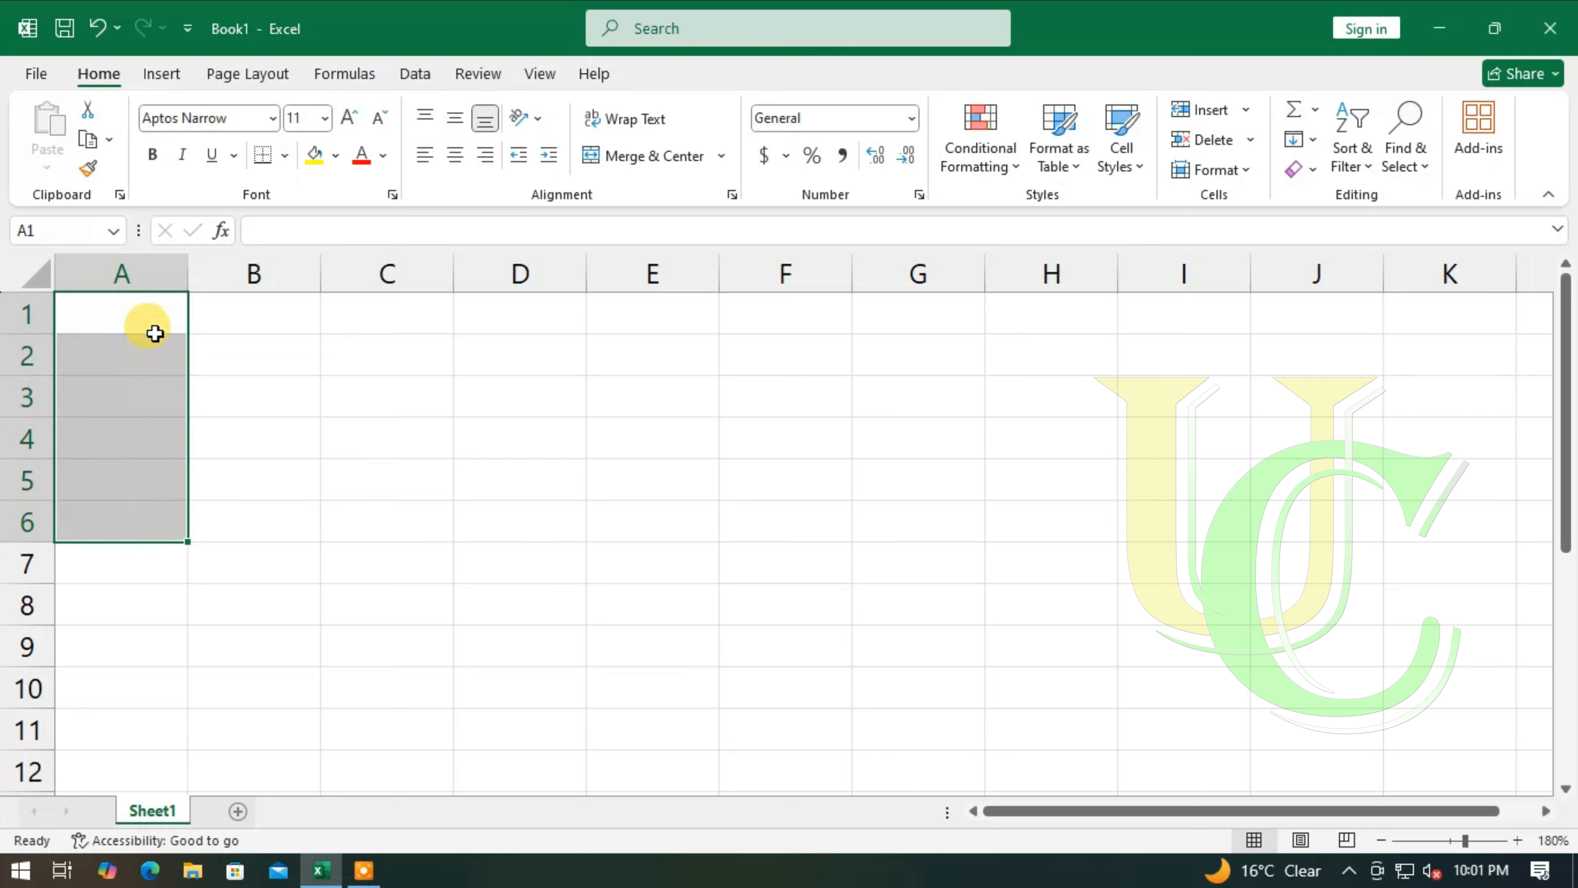
pyautogui.click(252, 319)
pyautogui.write('99')
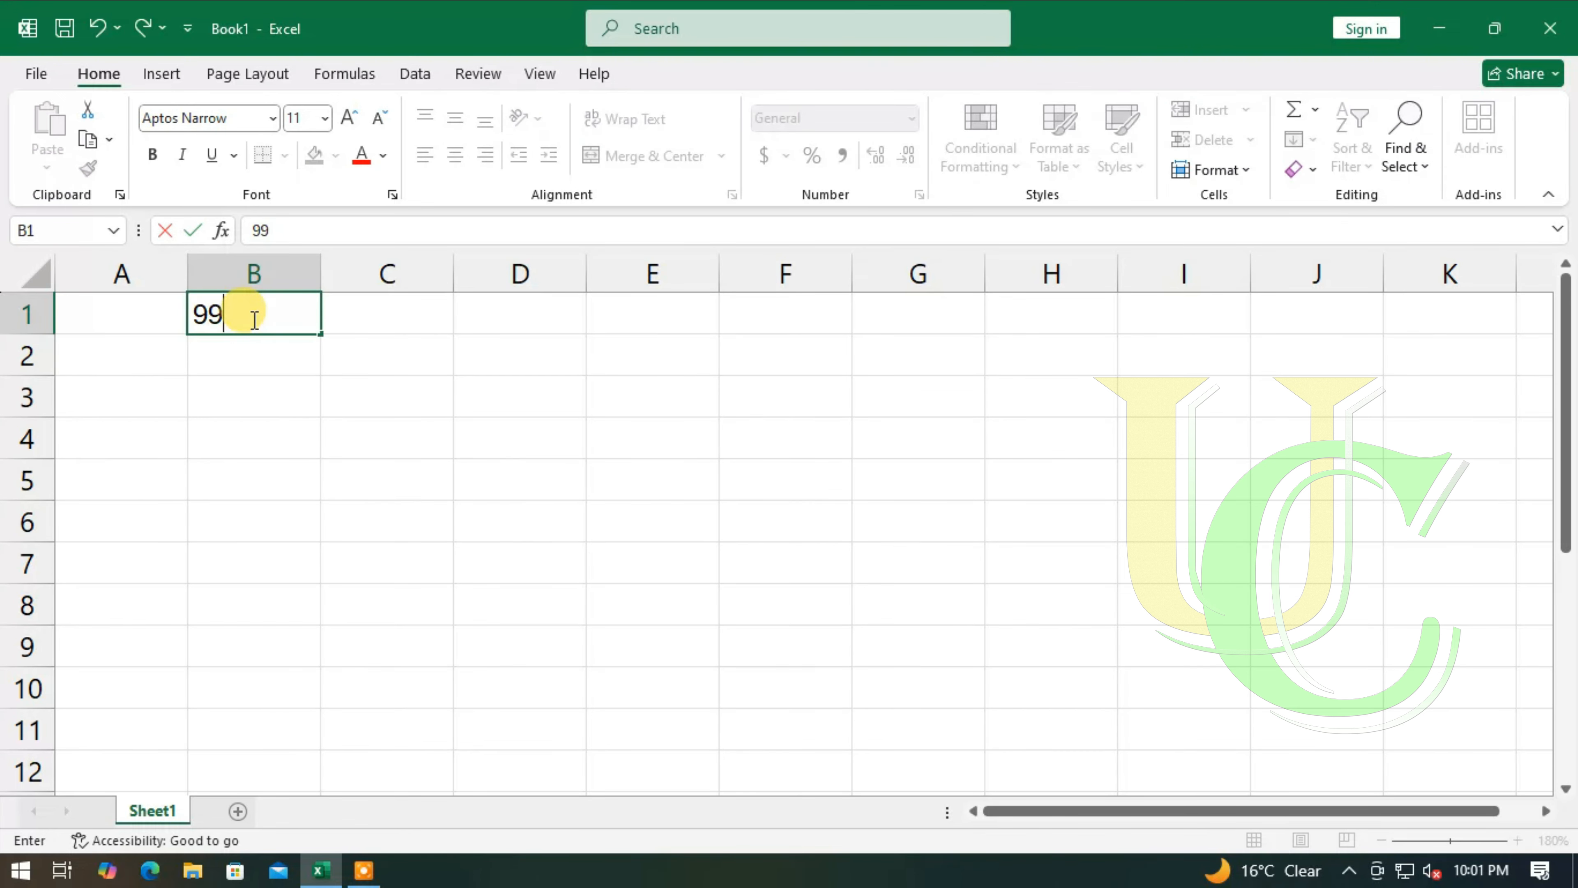
pyautogui.click(277, 552)
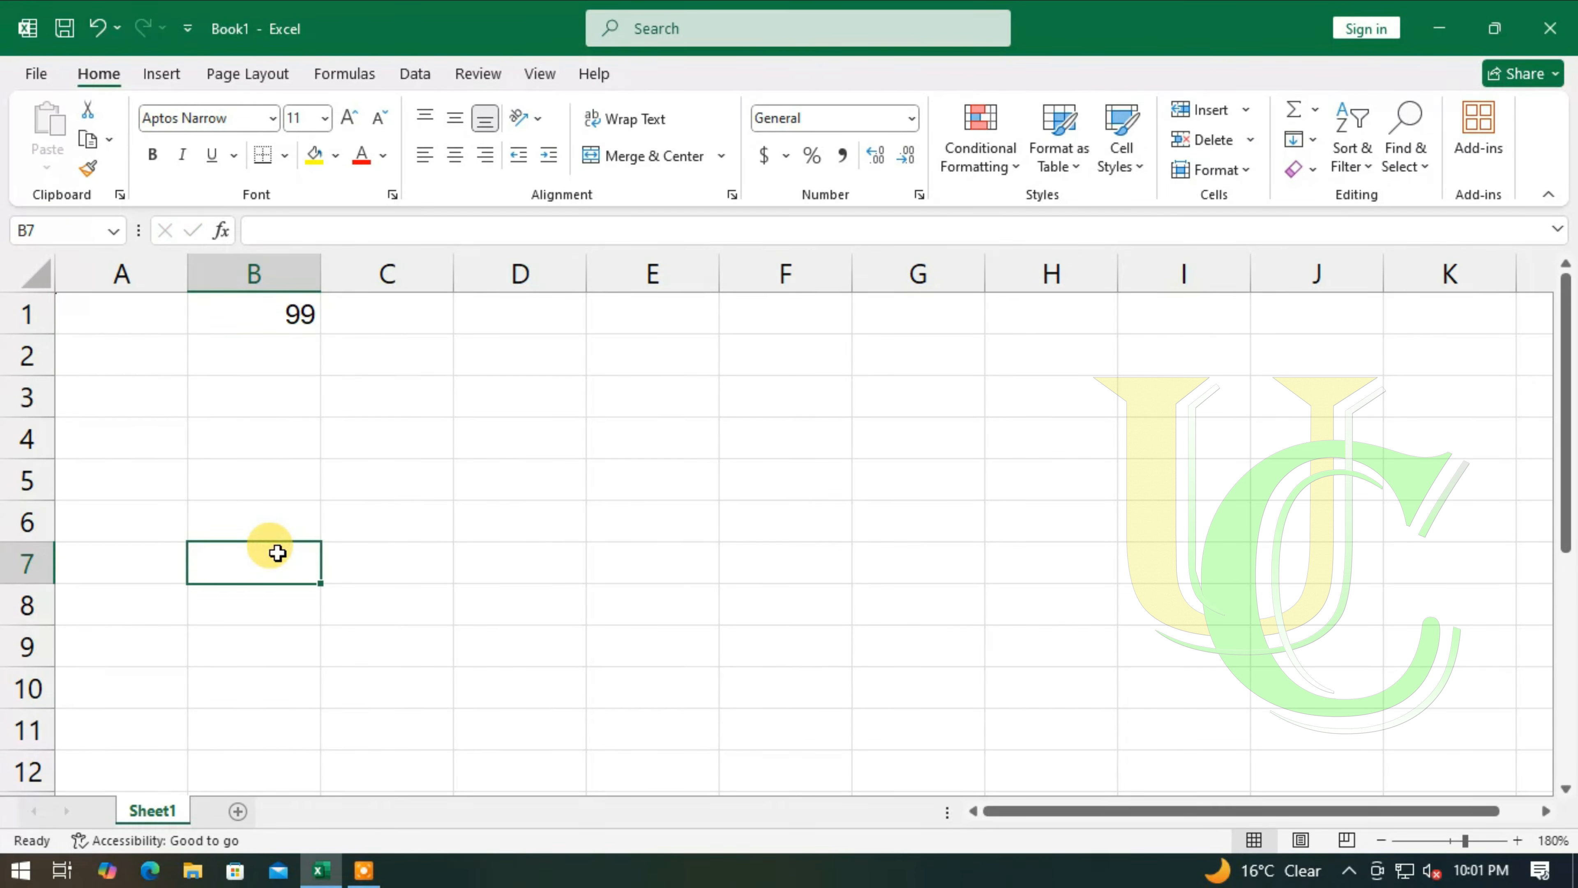
pyautogui.write('13')
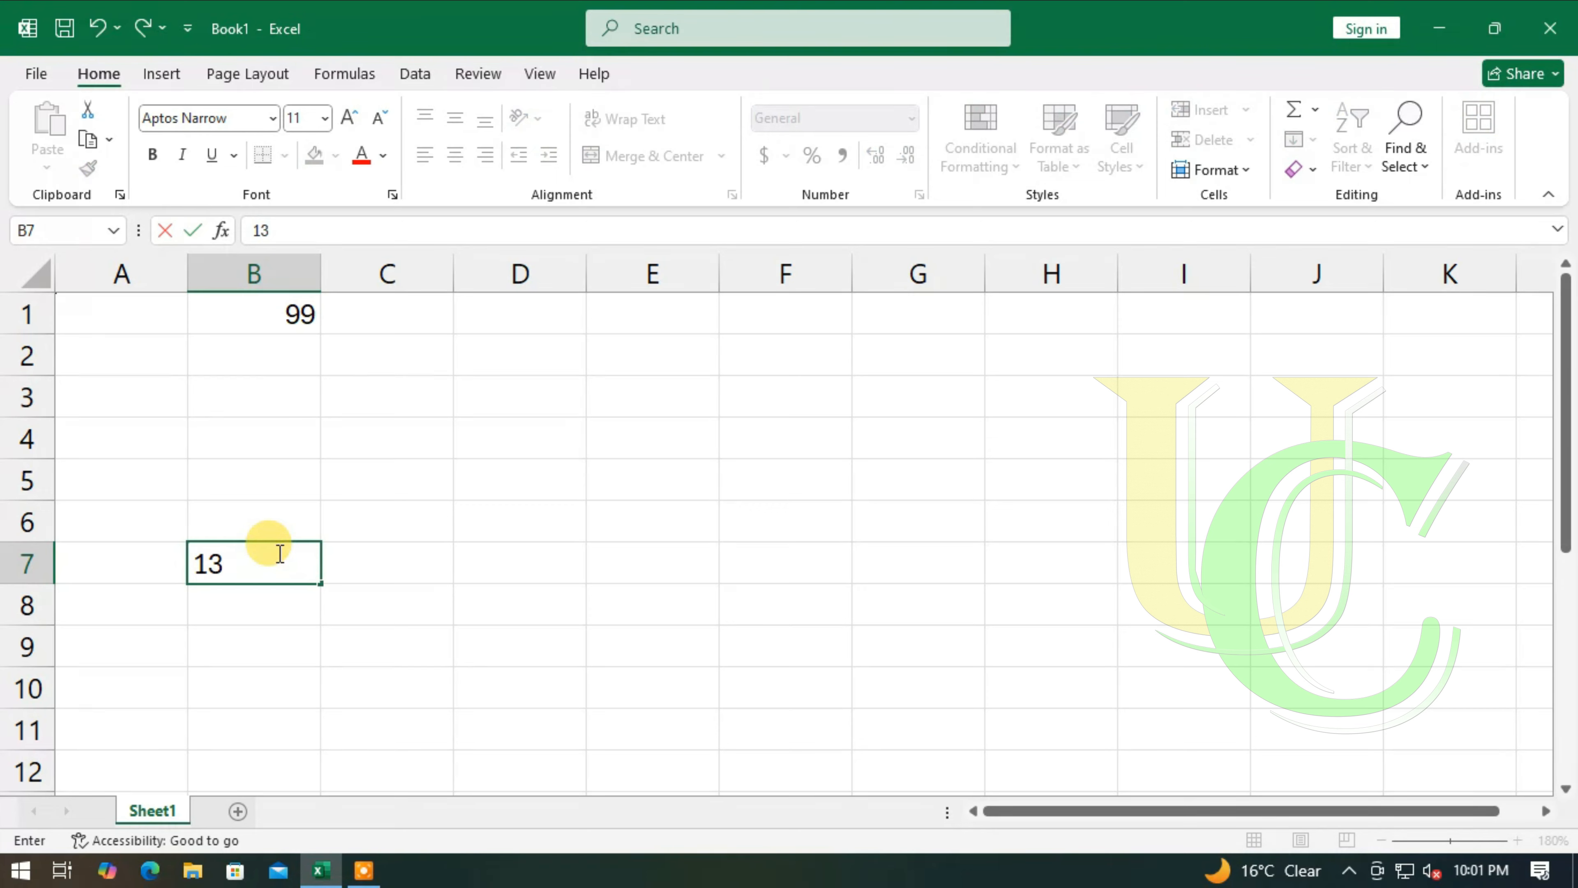
pyautogui.click(511, 480)
pyautogui.write('24')
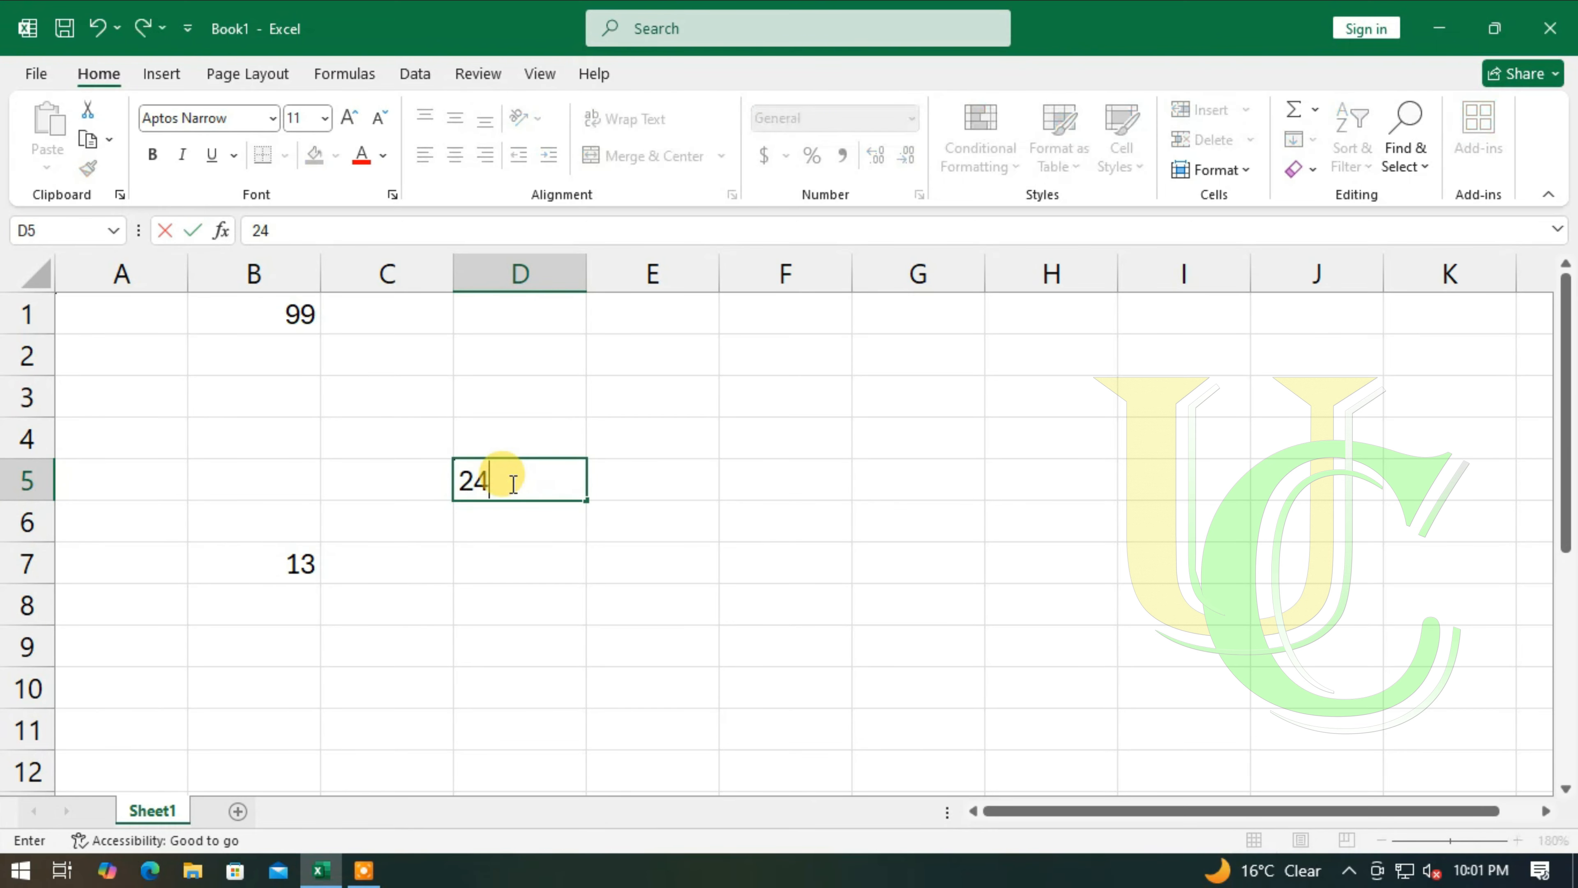
pyautogui.press('Return')
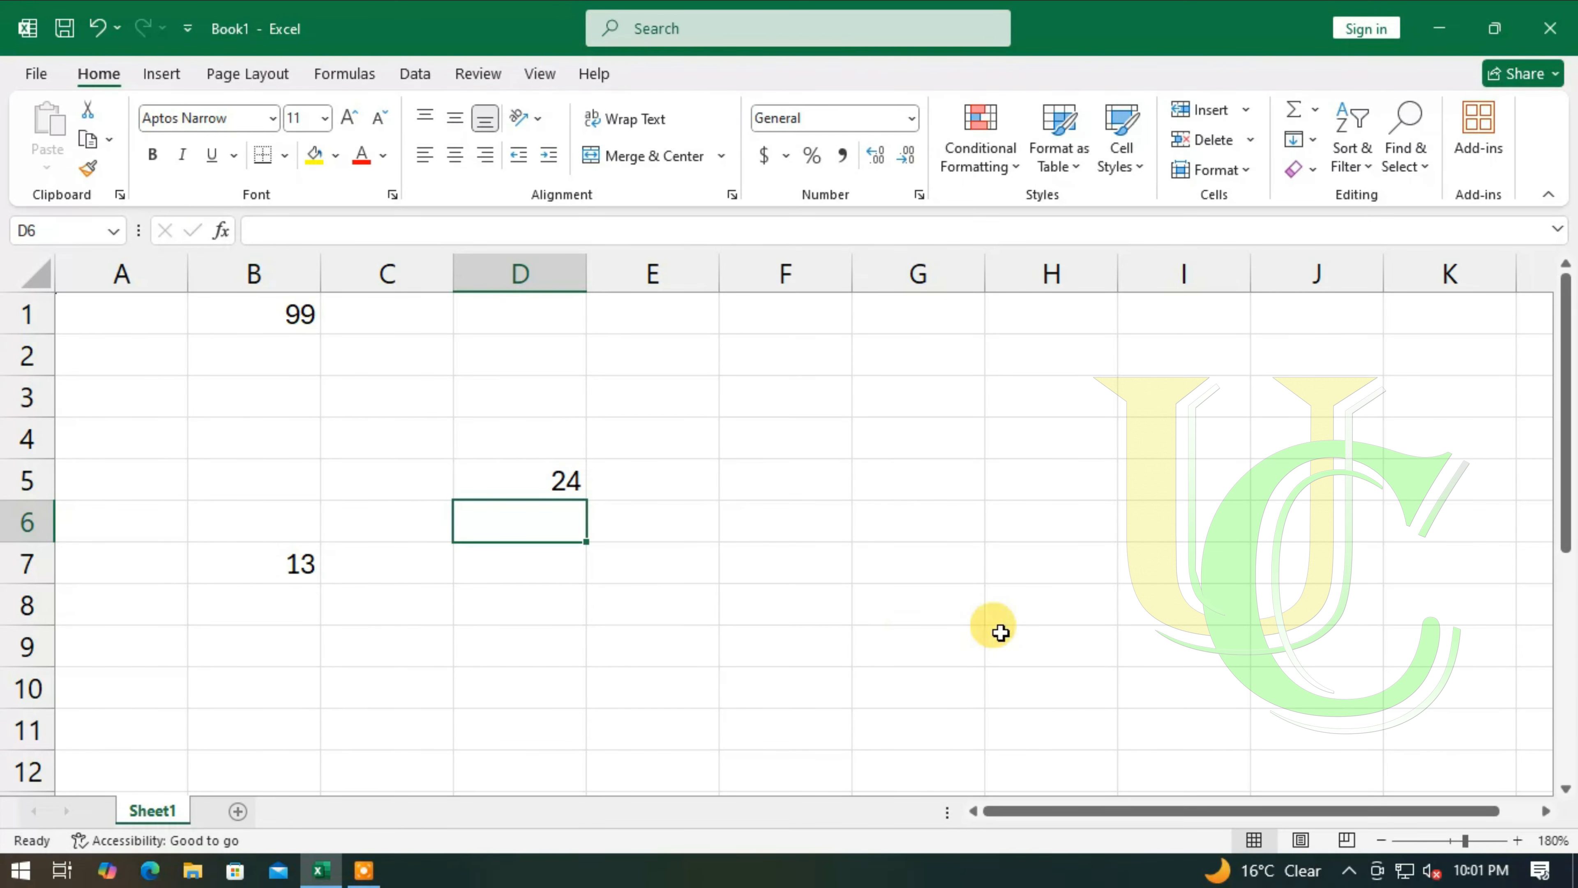
pyautogui.click(934, 603)
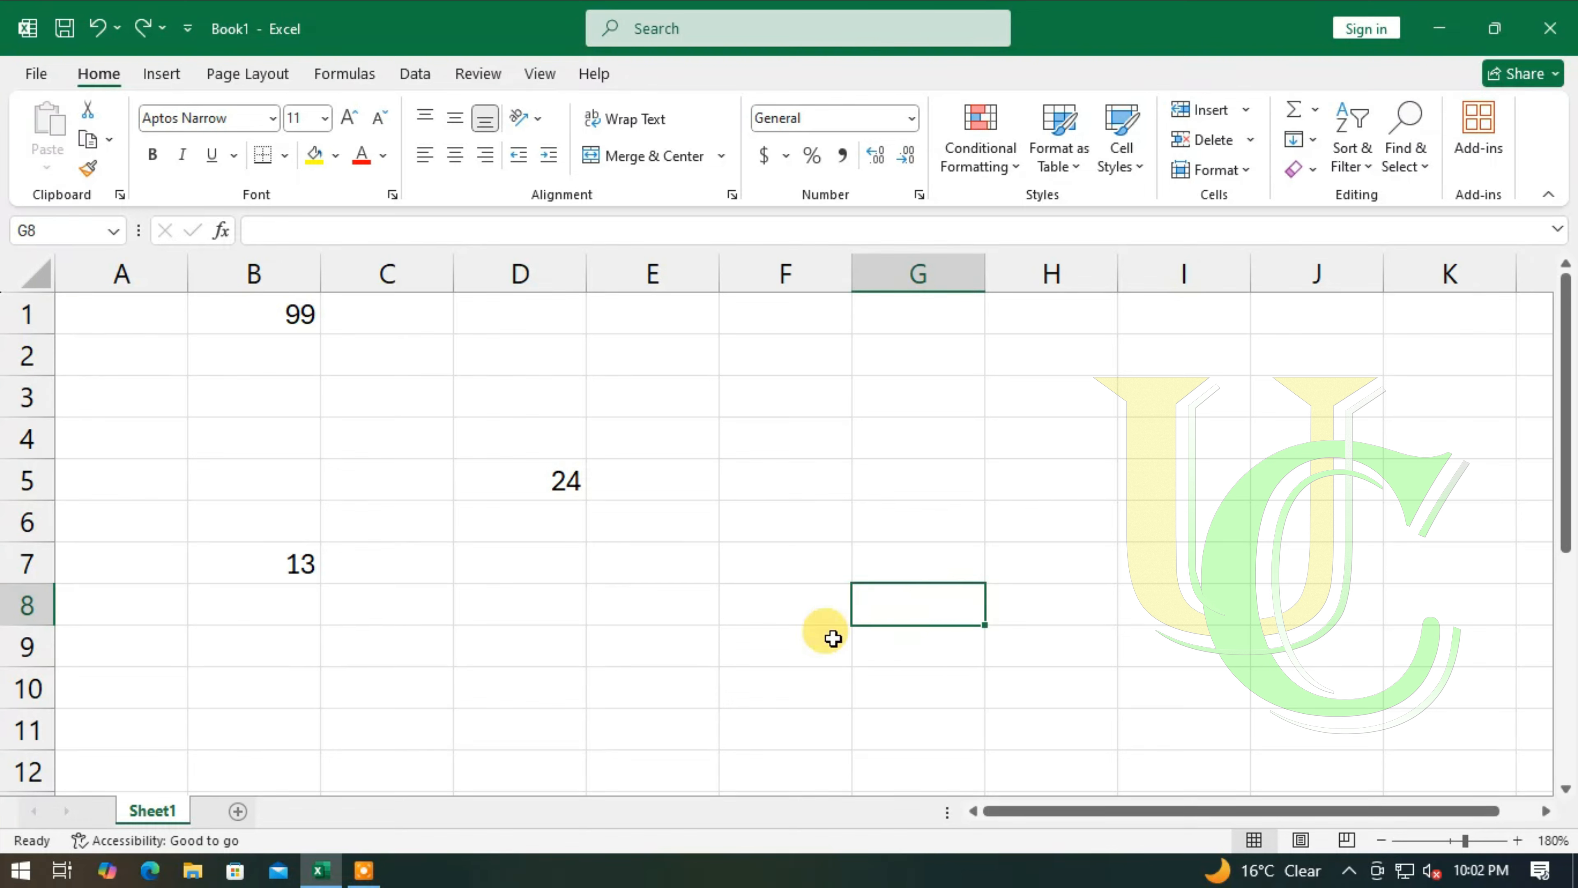
pyautogui.write('37')
pyautogui.press('Return')
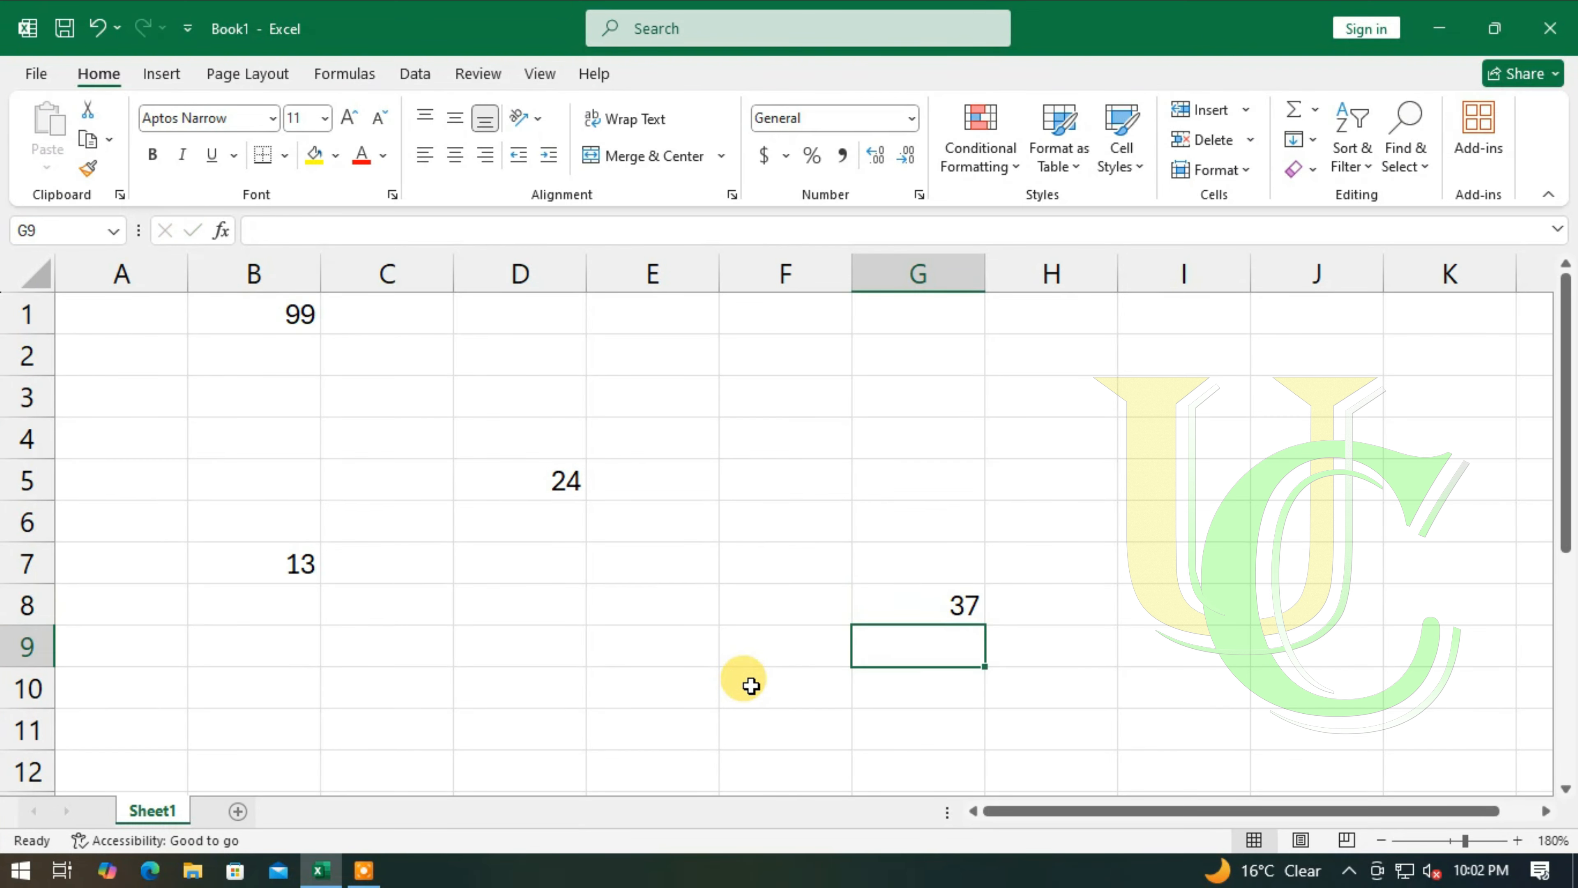
# - Subtract the scattered numbers in cell E9 with the formula =B1-B7-D5-G8
pyautogui.click(637, 648)
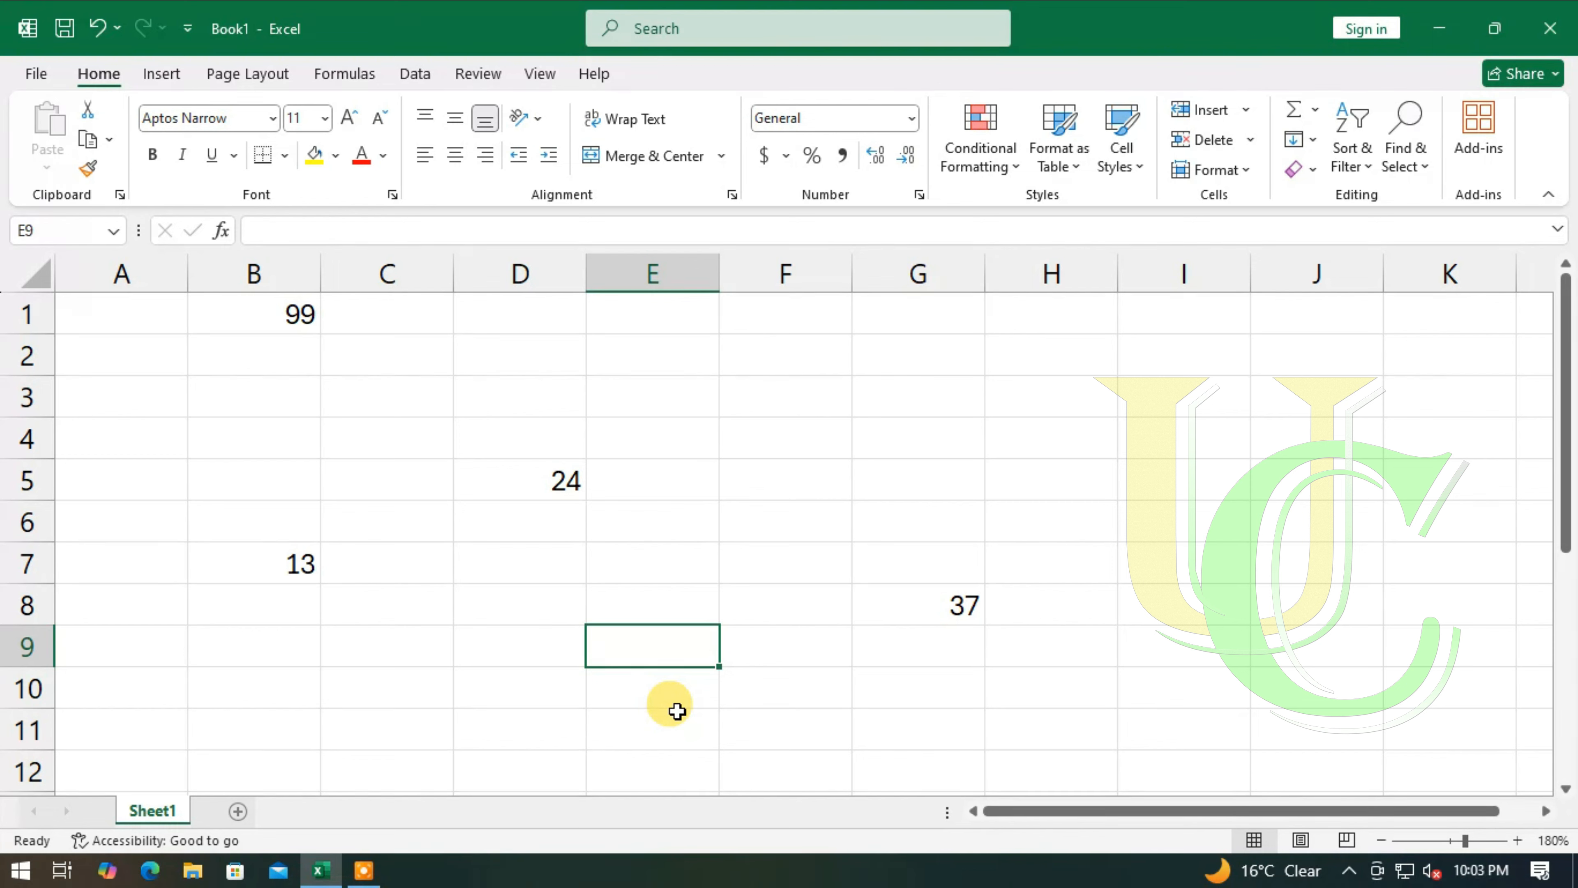
pyautogui.write('=')
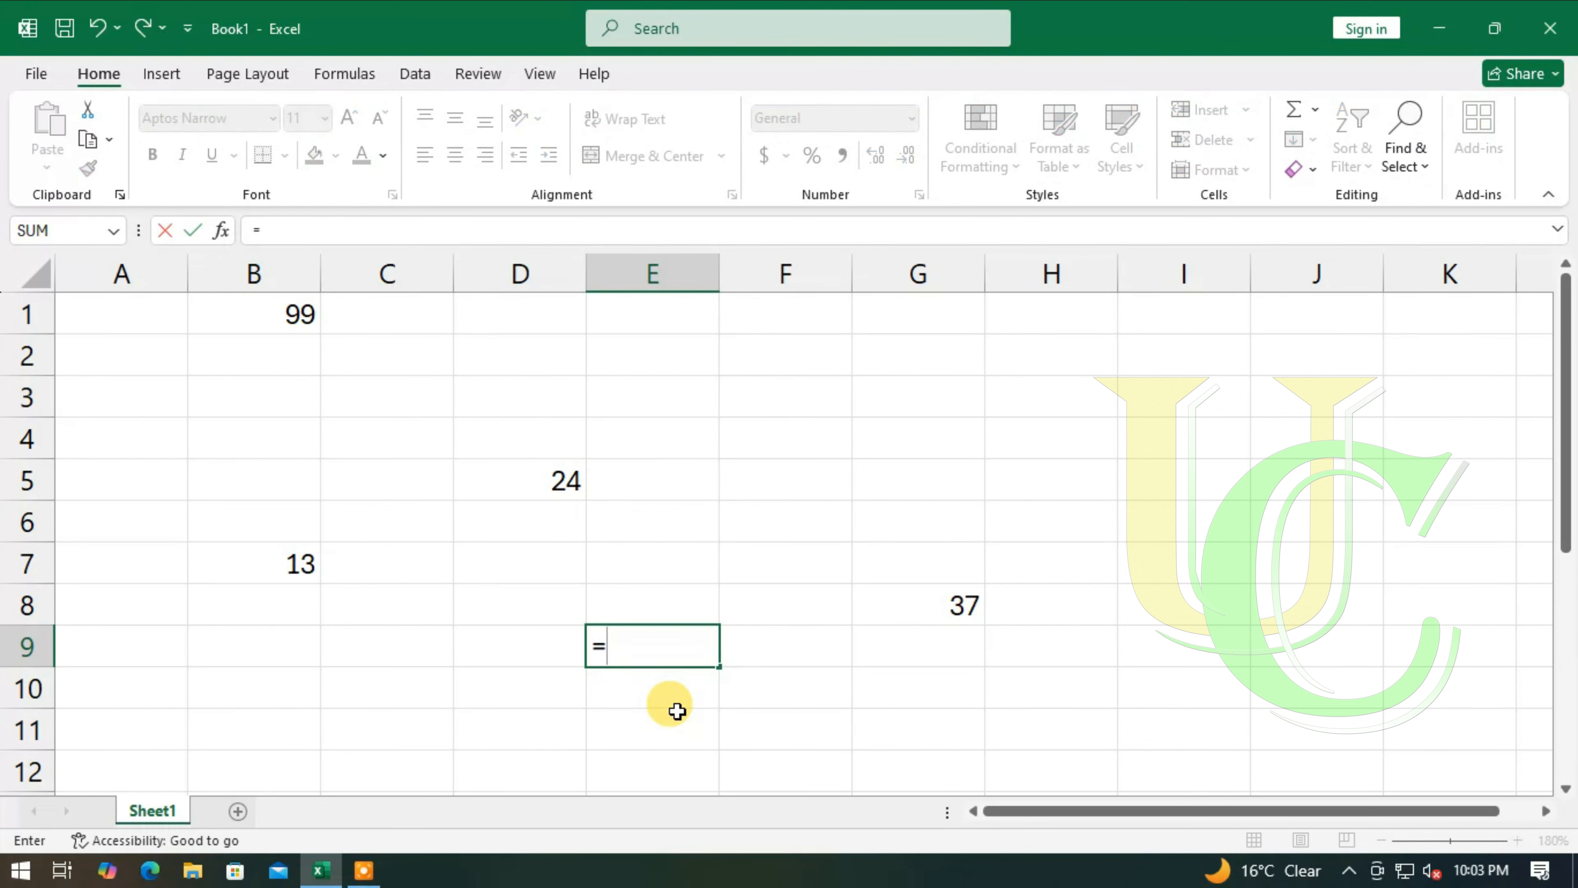
pyautogui.write('B1-')
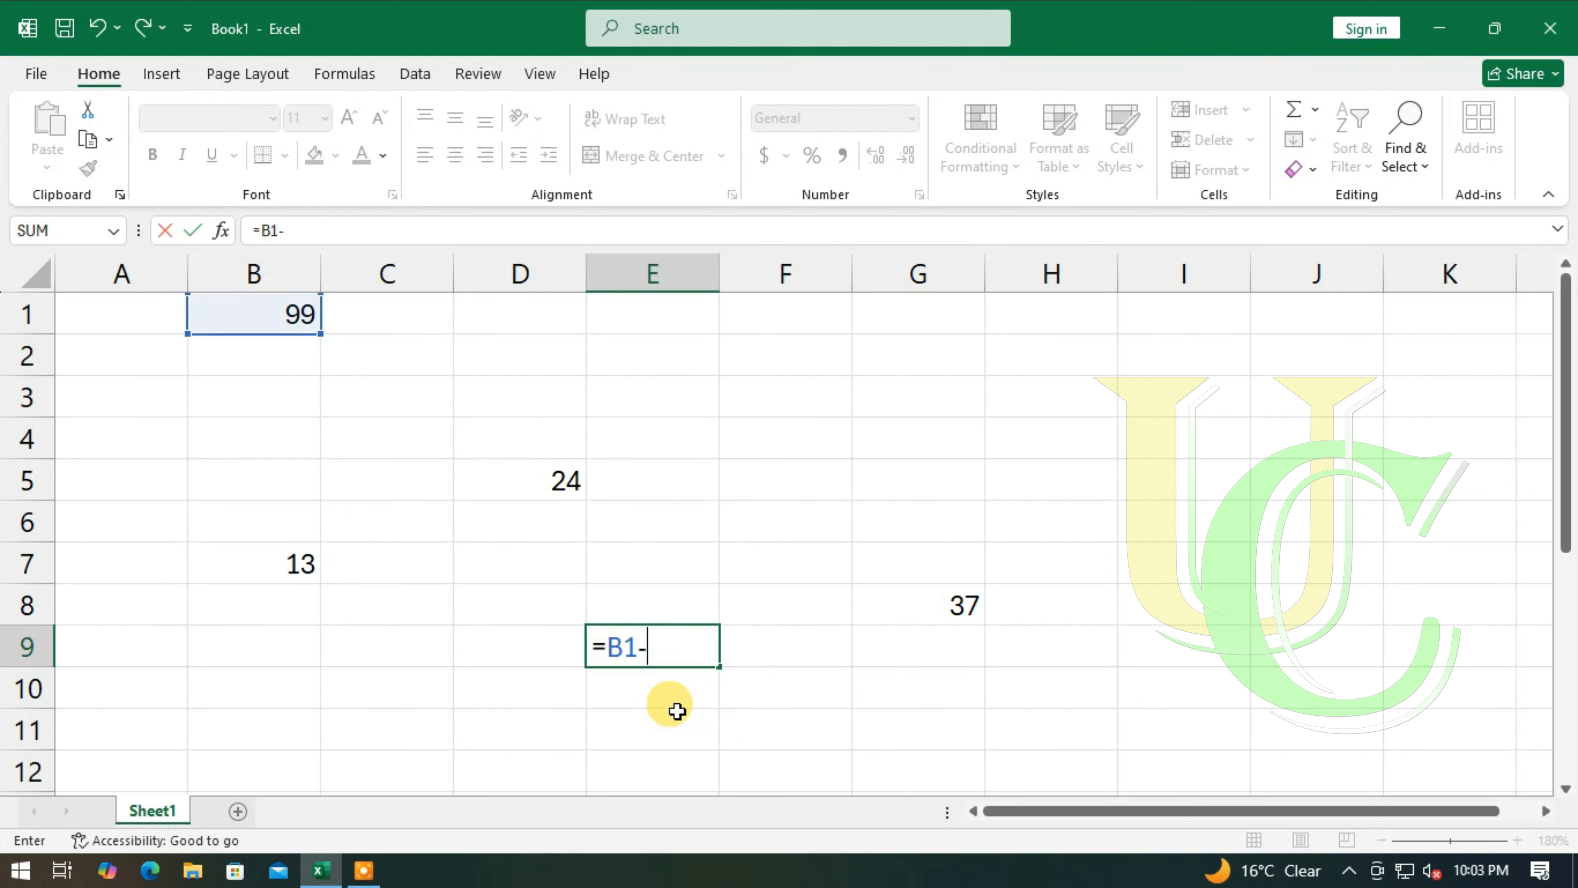
pyautogui.write('B7-')
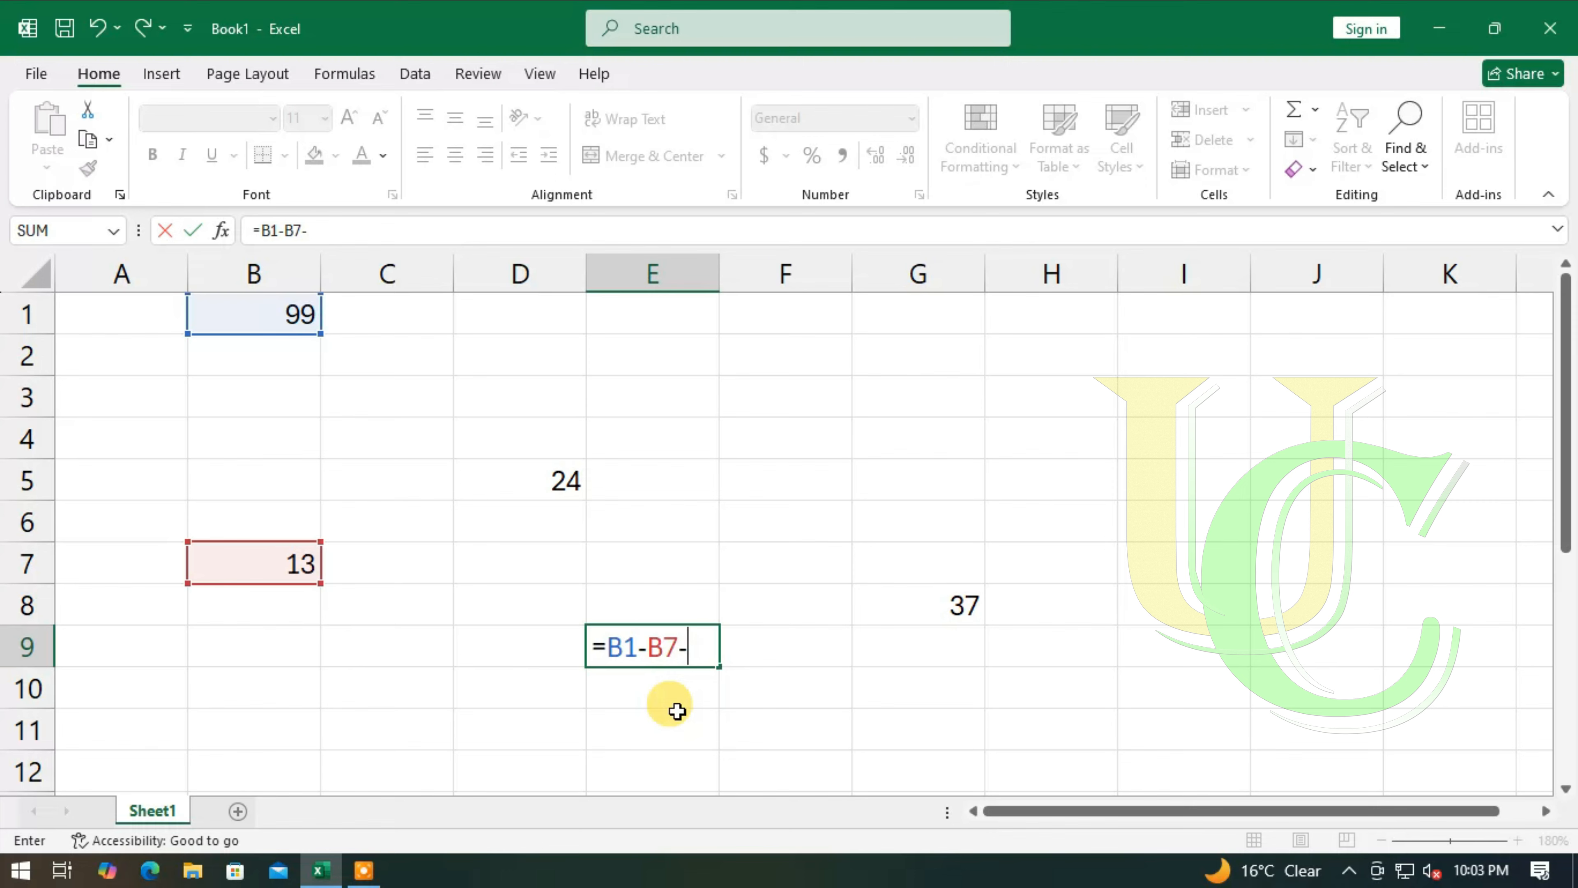
pyautogui.write('D5-G8')
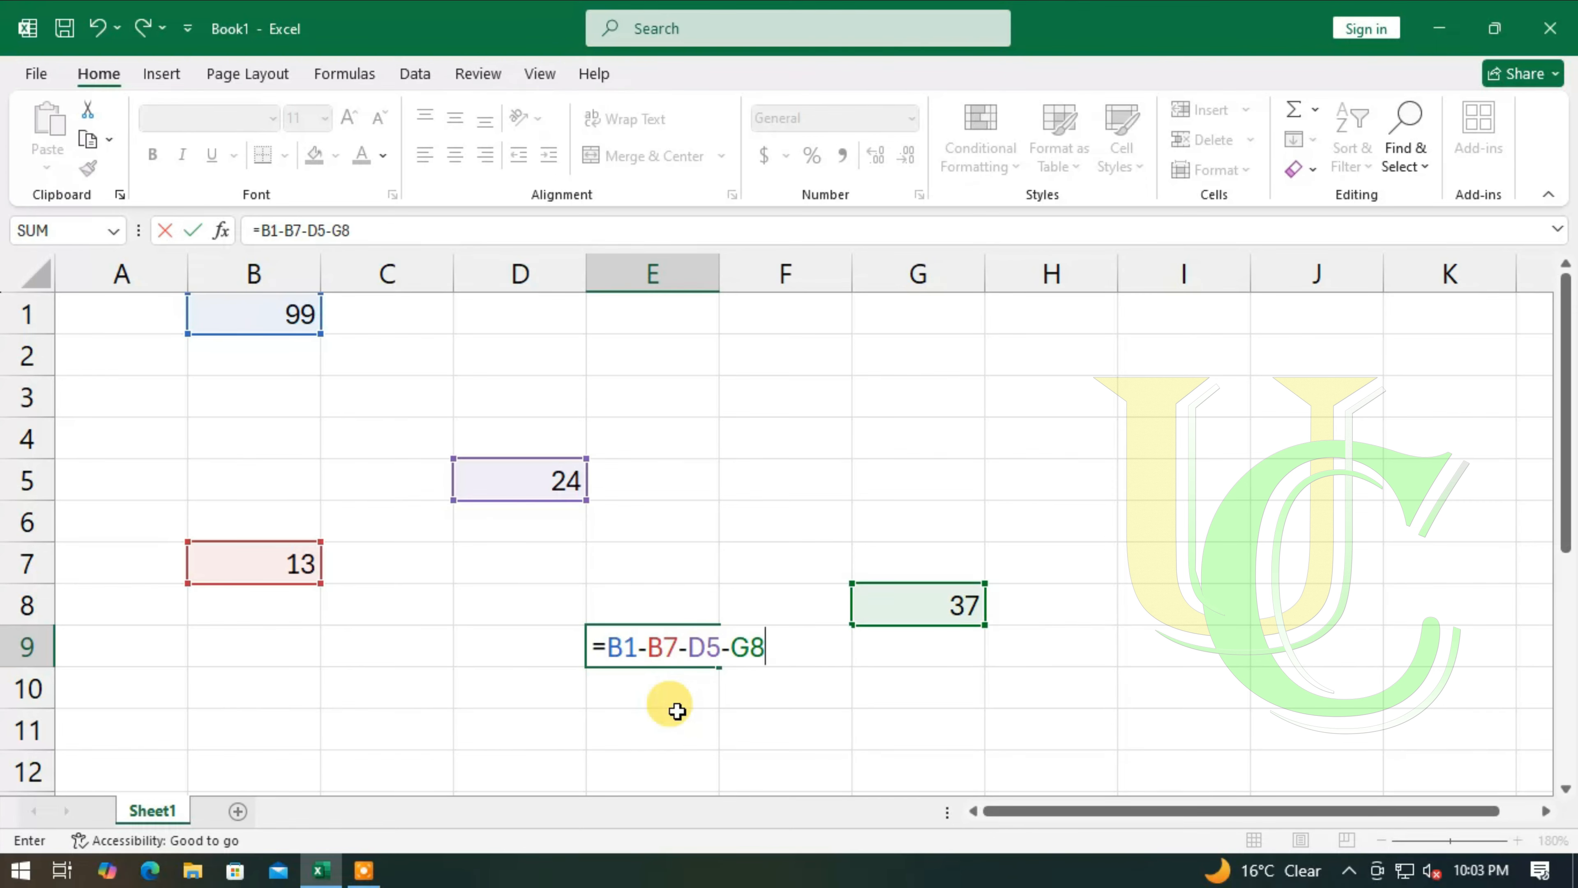
pyautogui.press('Return')
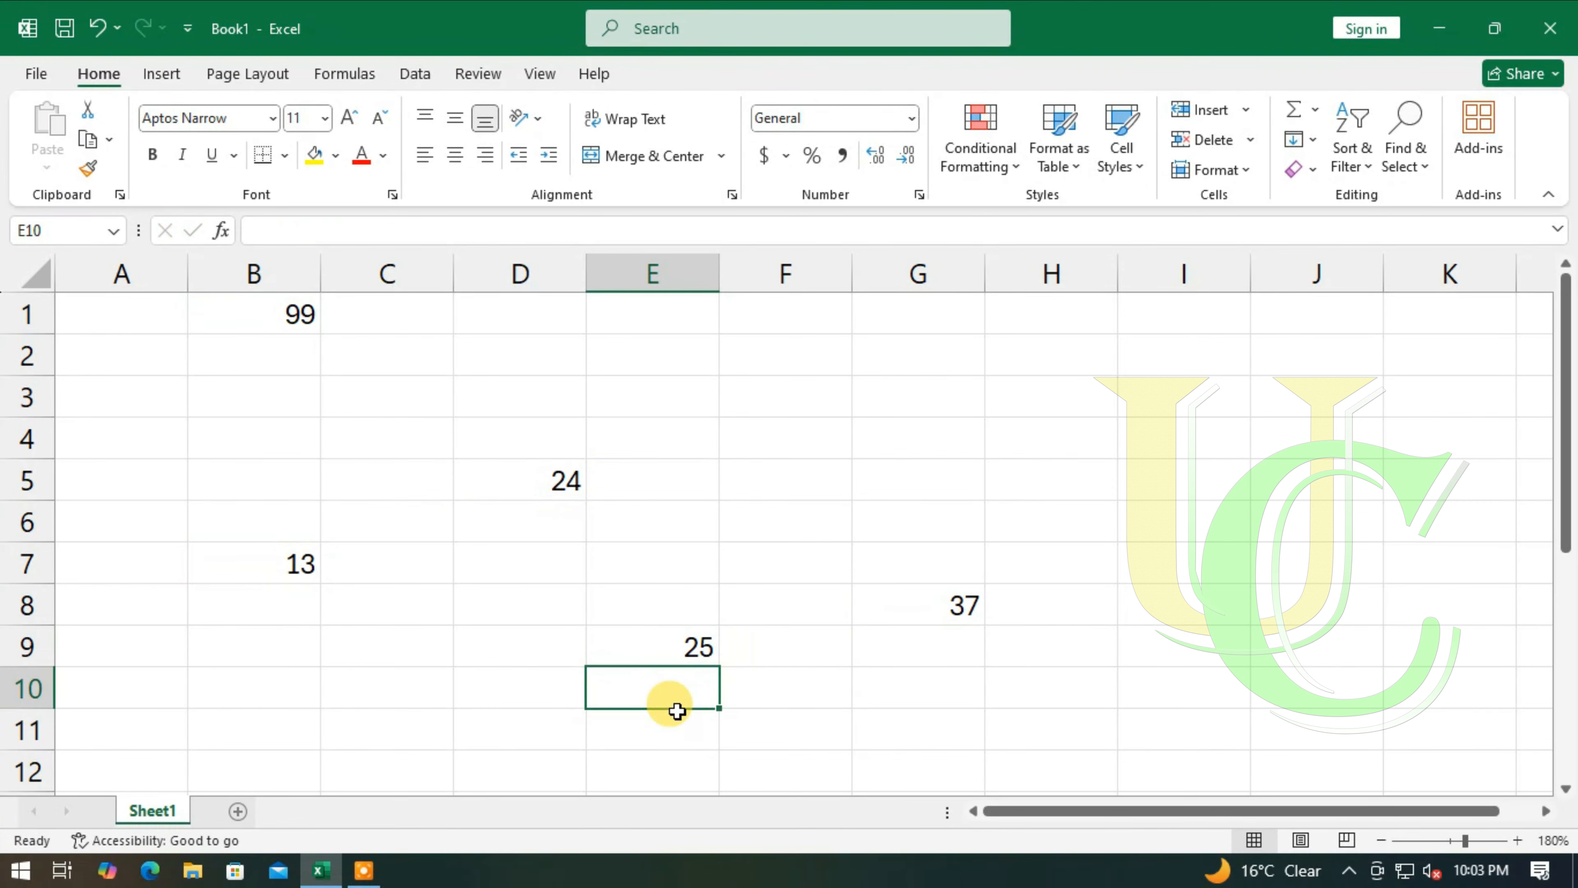
pyautogui.click(681, 649)
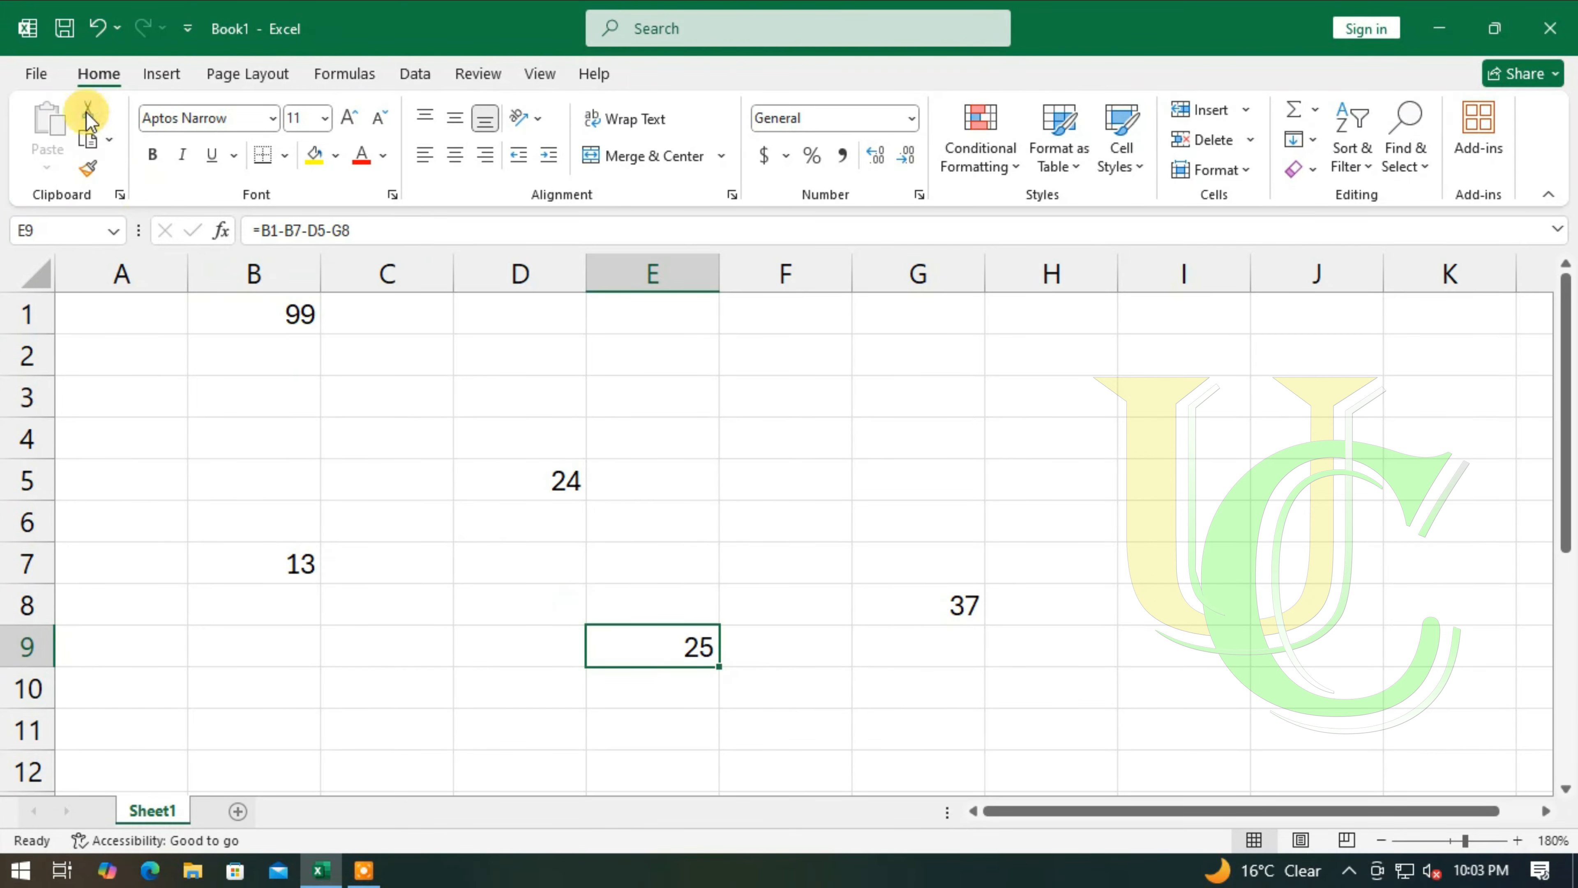
# - Close the workbook Book1
pyautogui.click(36, 73)
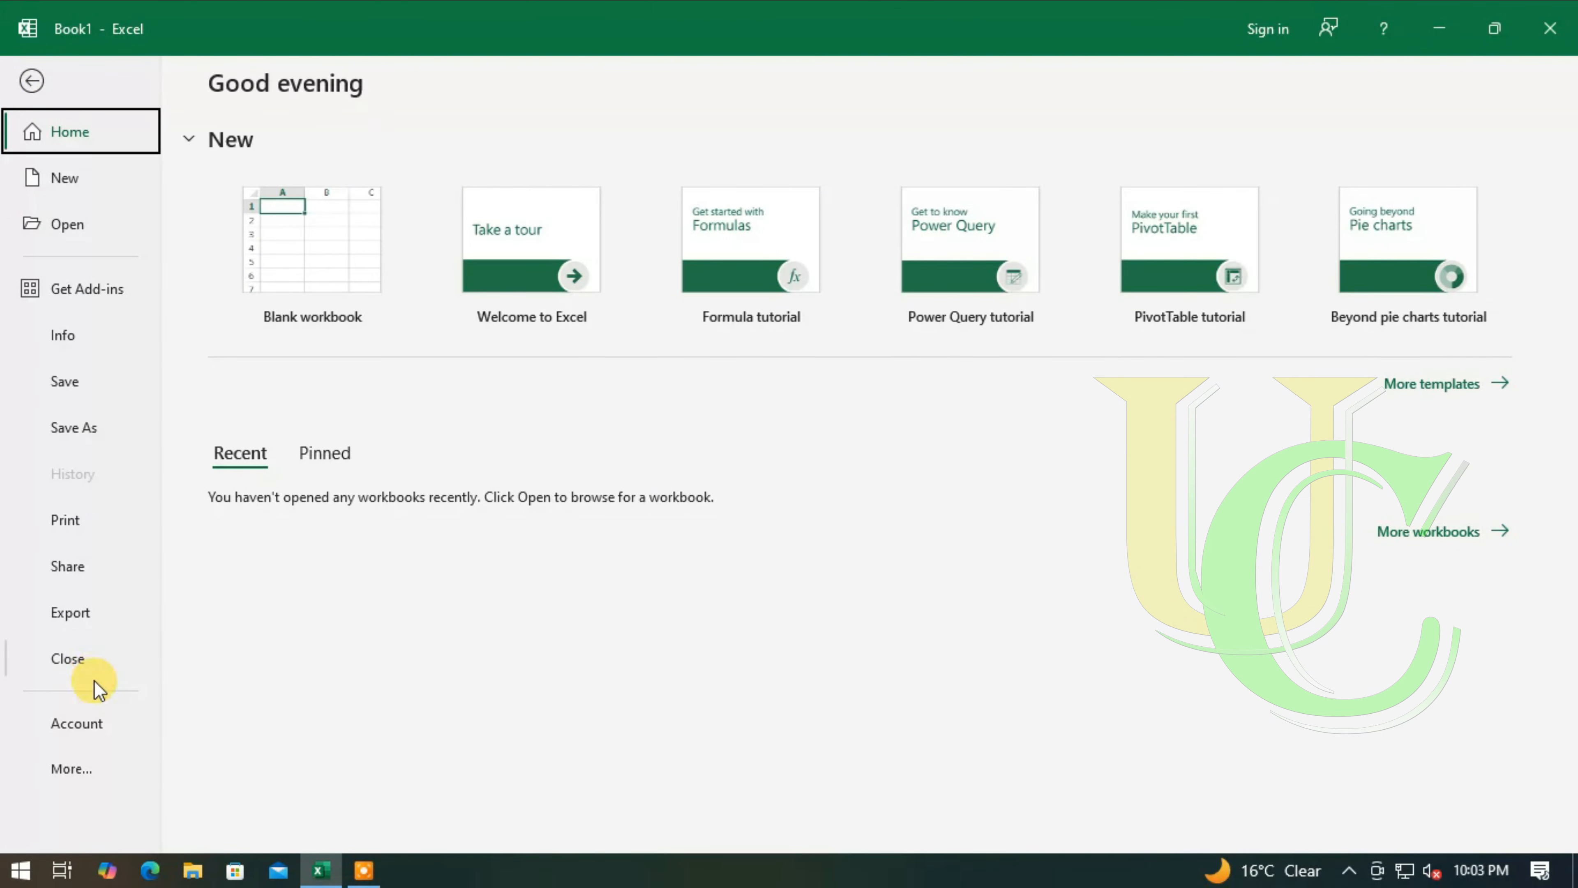
pyautogui.click(86, 657)
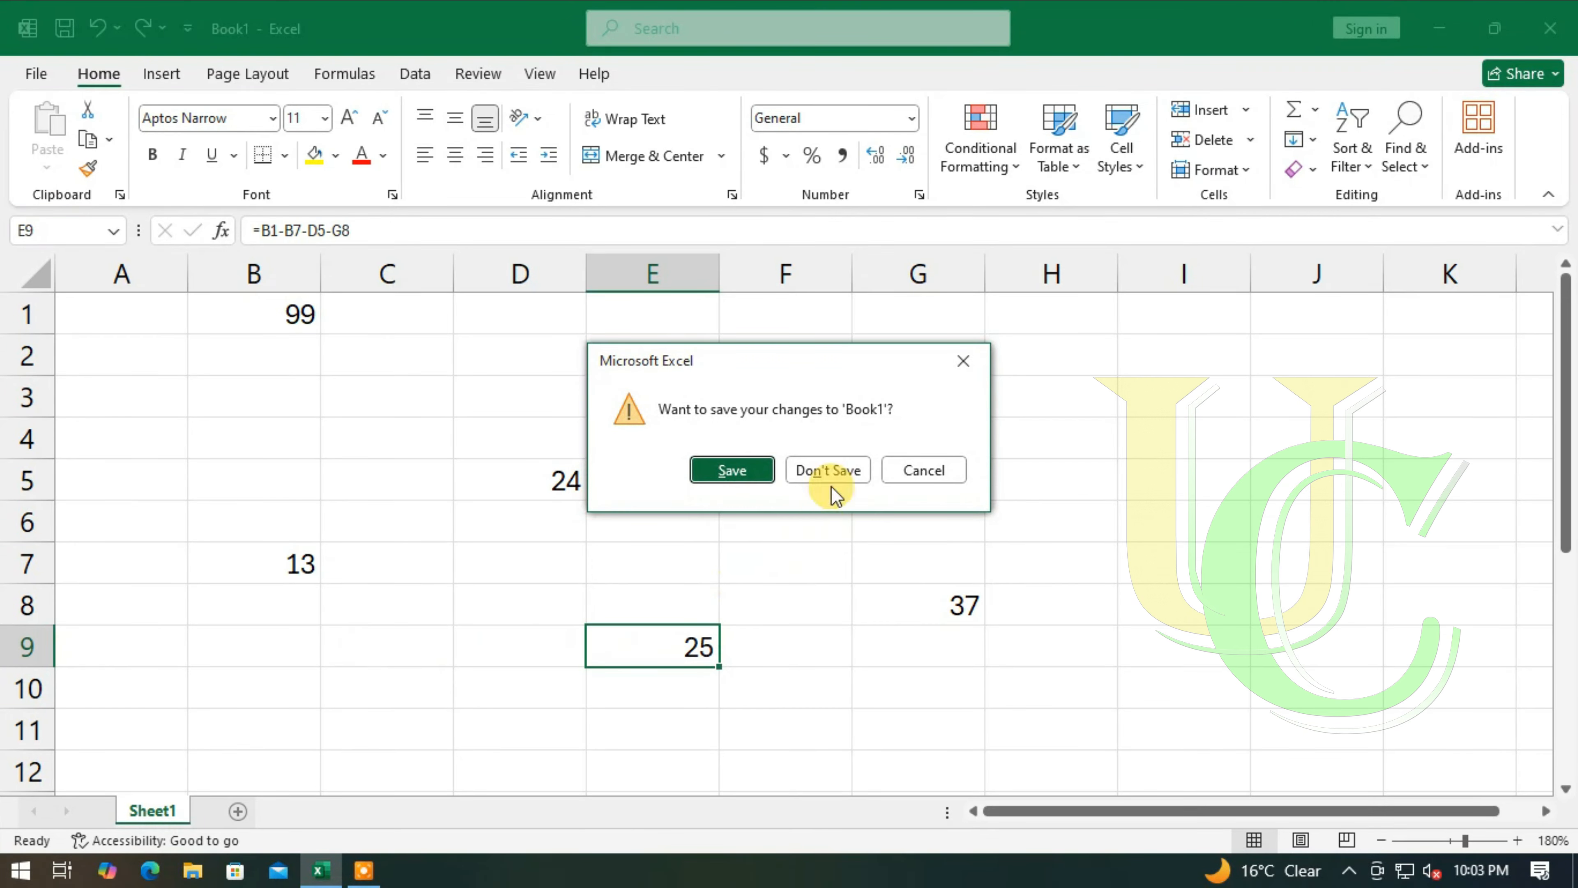